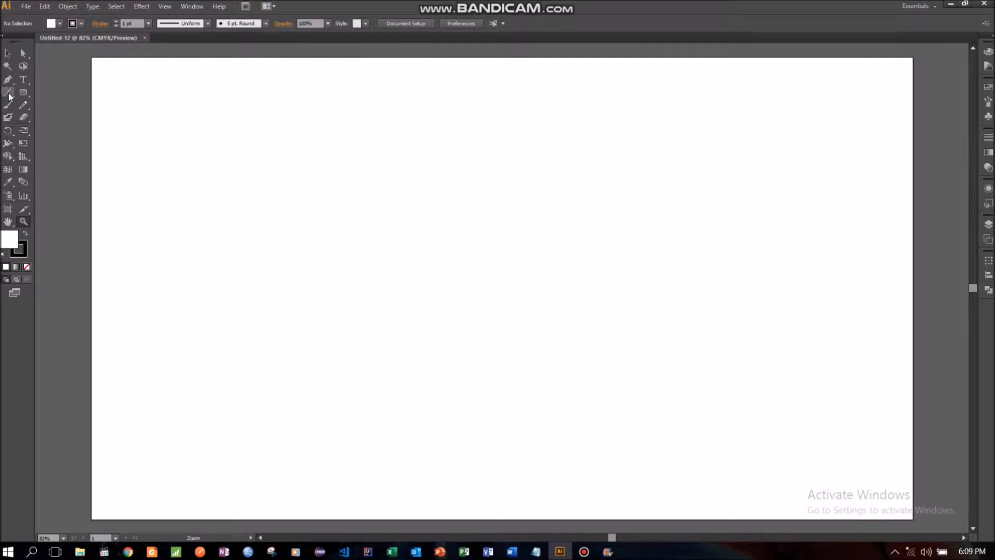
- Draw a closed wedge with the Pen tool, about 180 px wide and 234 px high, with a pointed bottom and curved top edge
click(8, 79)
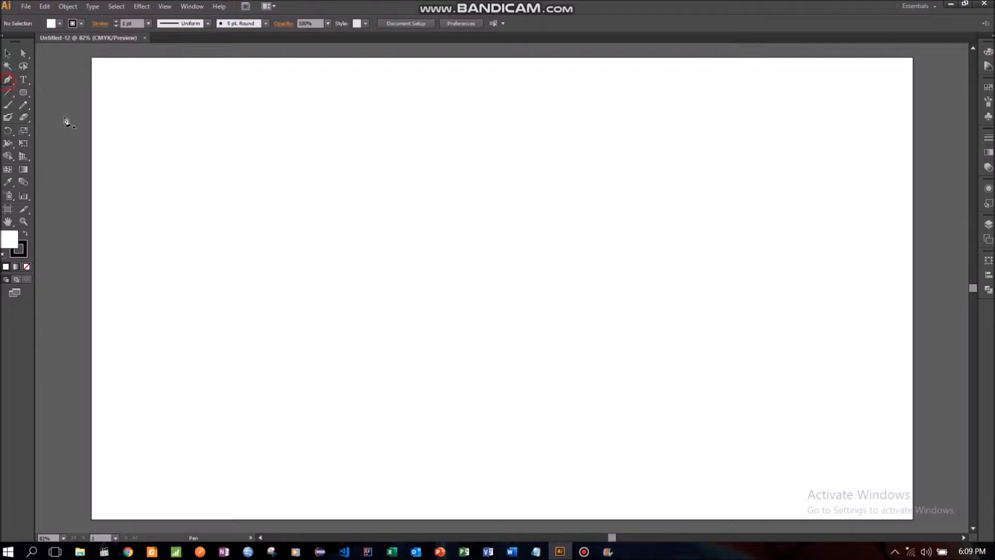
click(389, 305)
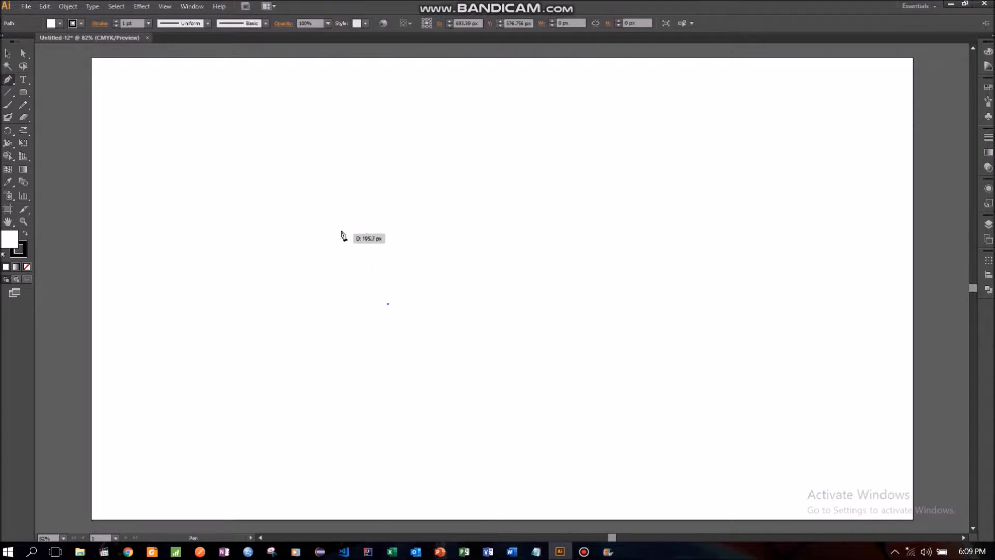
click(342, 212)
click(452, 212)
right_click(463, 207)
click(480, 216)
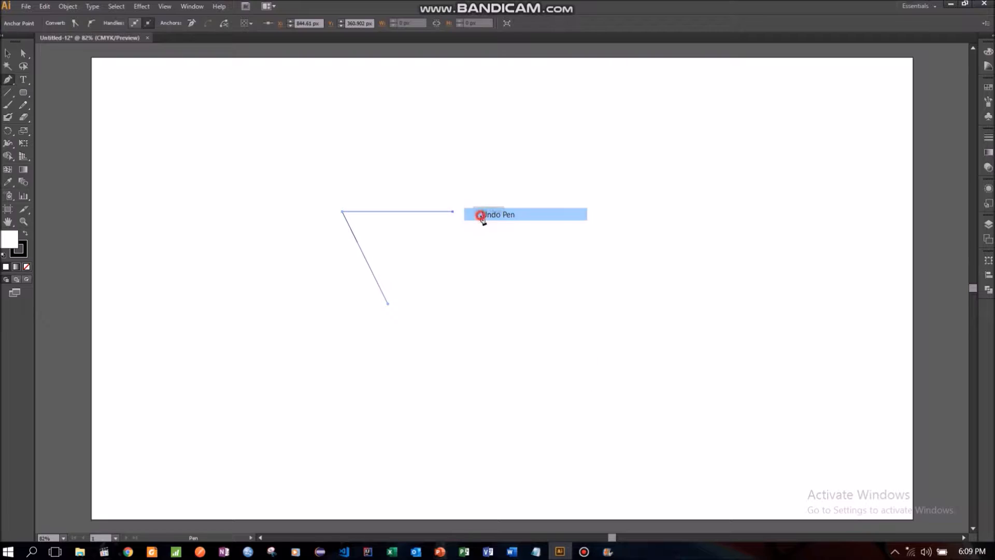
click(420, 212)
mouse_move(420, 212)
mouse_down()
mouse_move(452, 250)
mouse_move(466, 230)
mouse_move(429, 224)
mouse_up()
click(419, 212)
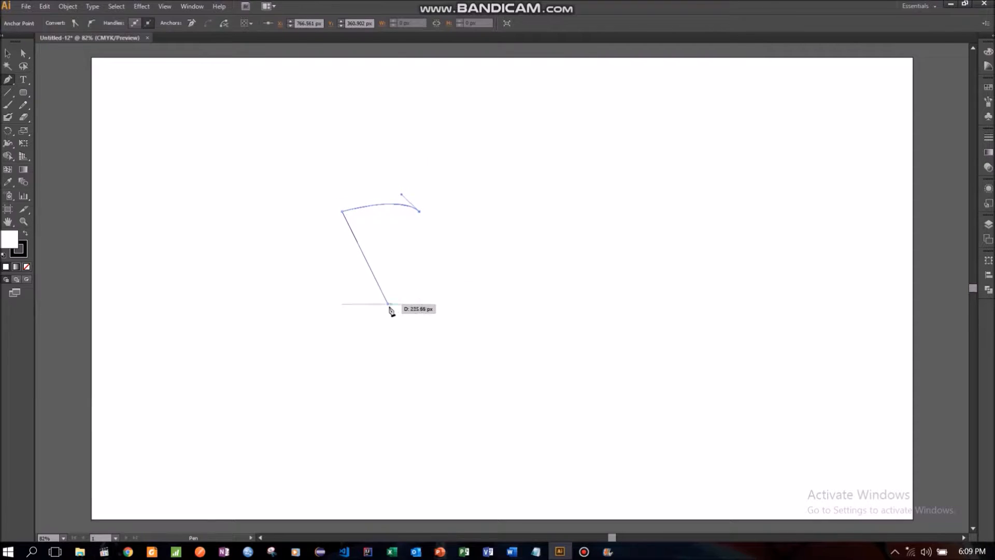
click(388, 305)
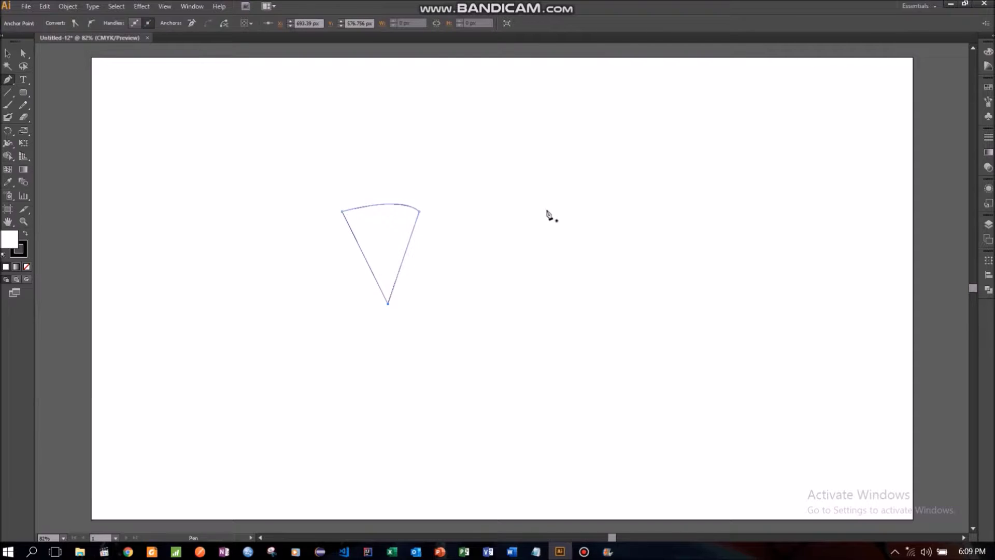
click(11, 52)
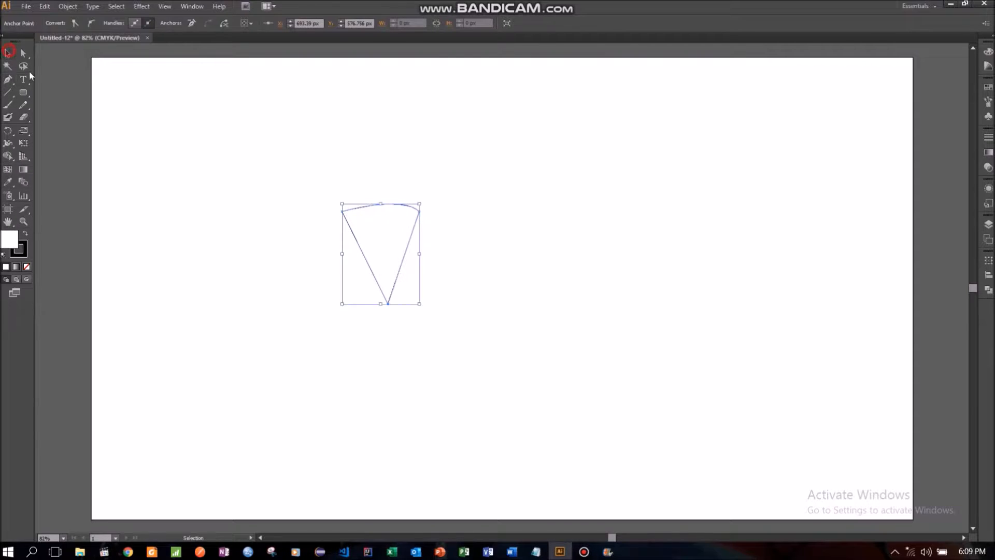
click(144, 193)
- Draw a bent path inside the wedge from its bottom tip through an inner point to the upper-right corner, with no fill
click(8, 79)
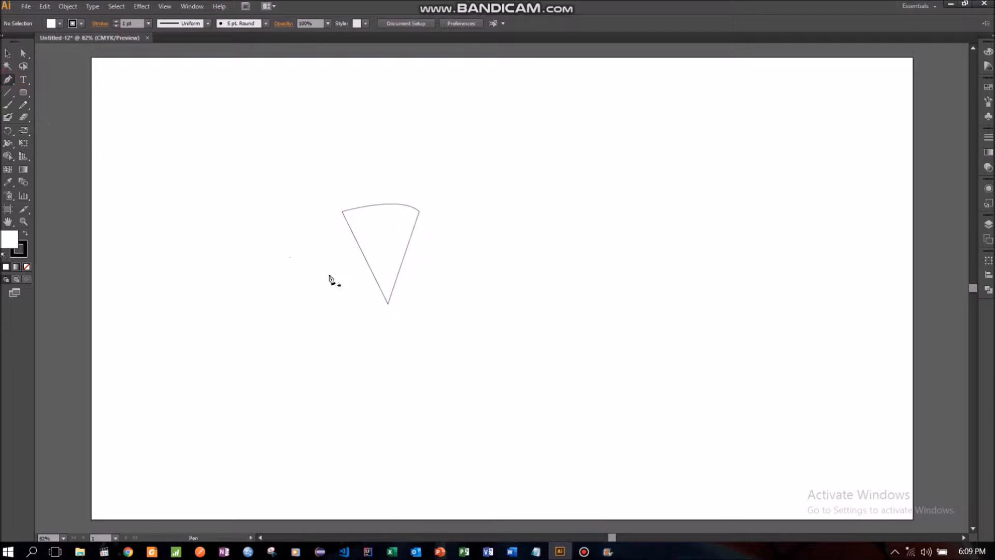
click(388, 304)
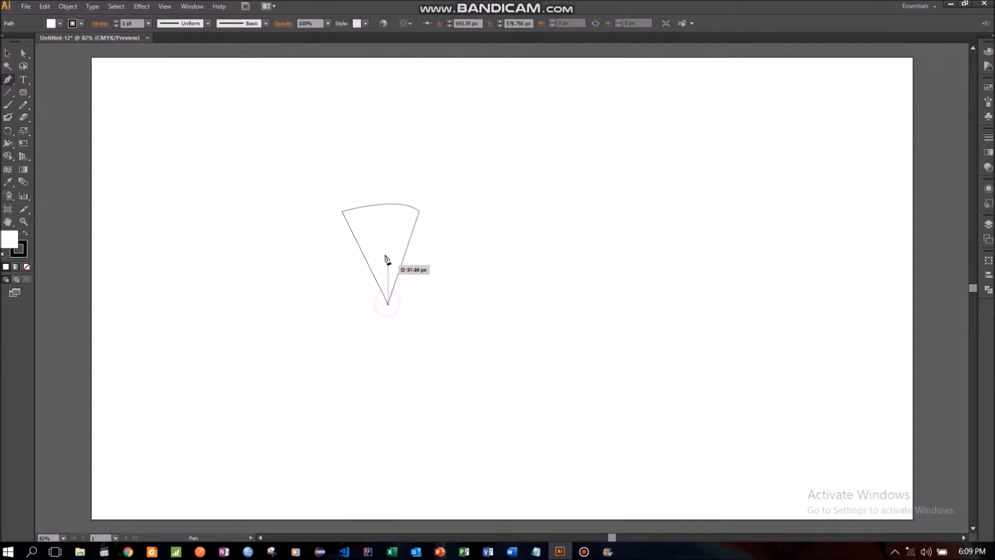
click(380, 226)
click(420, 213)
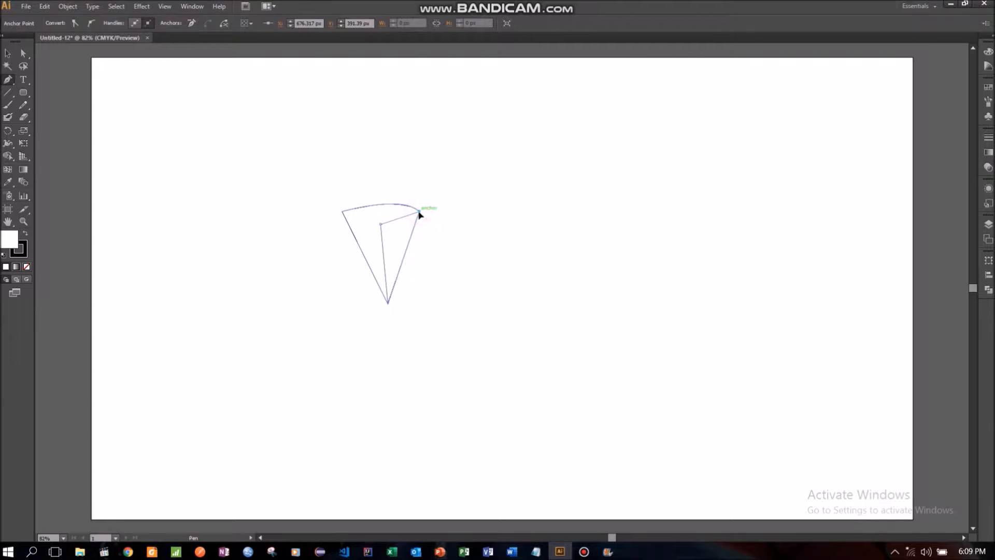
click(10, 54)
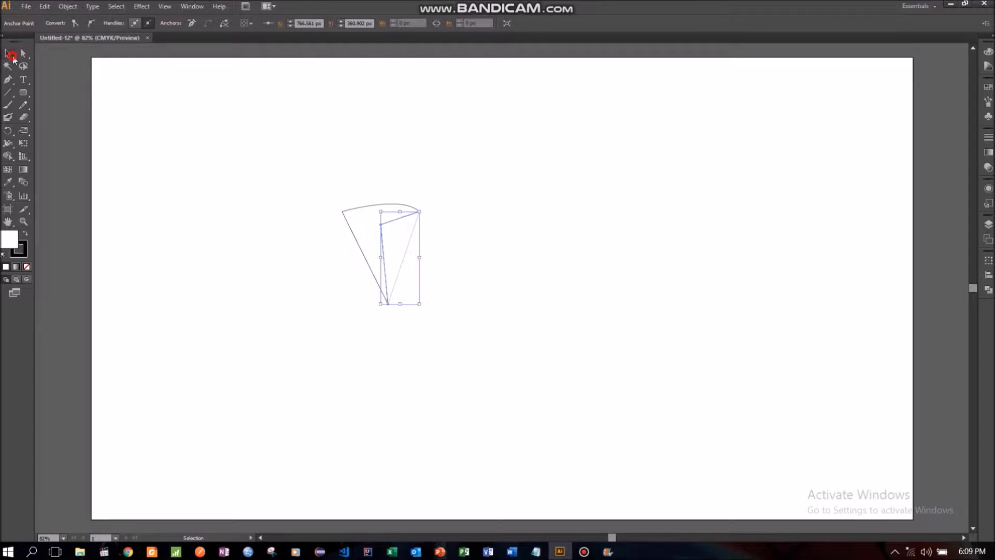
click(397, 228)
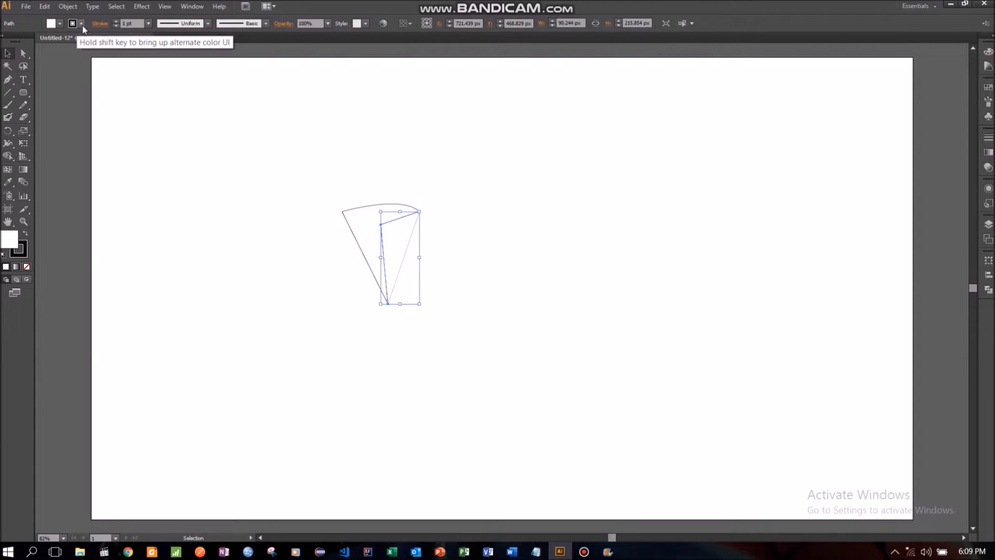
click(60, 24)
click(3, 41)
- Close the inner bent path with a straight segment along the wedge's right edge, from the upper-right corner to the bottom tip
click(9, 79)
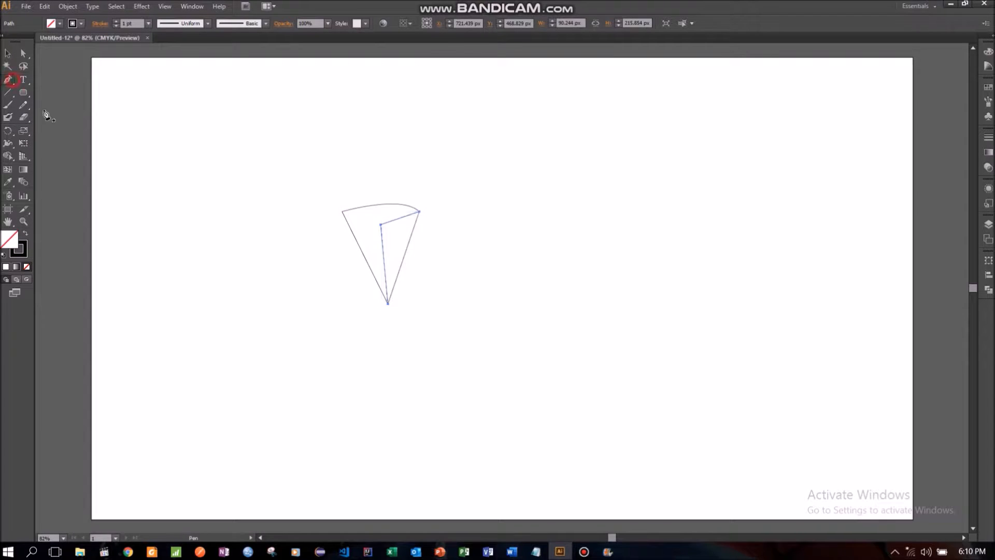
click(419, 212)
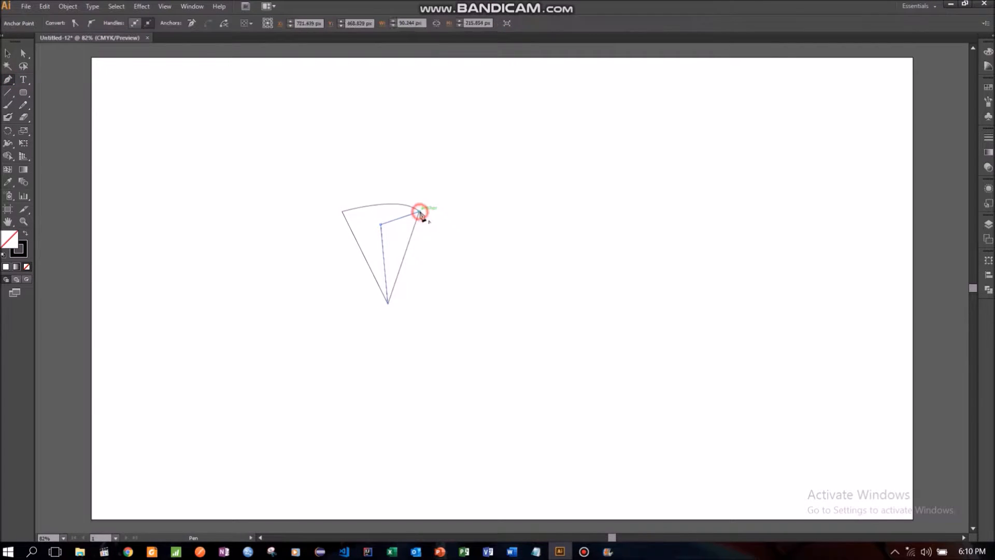
click(389, 303)
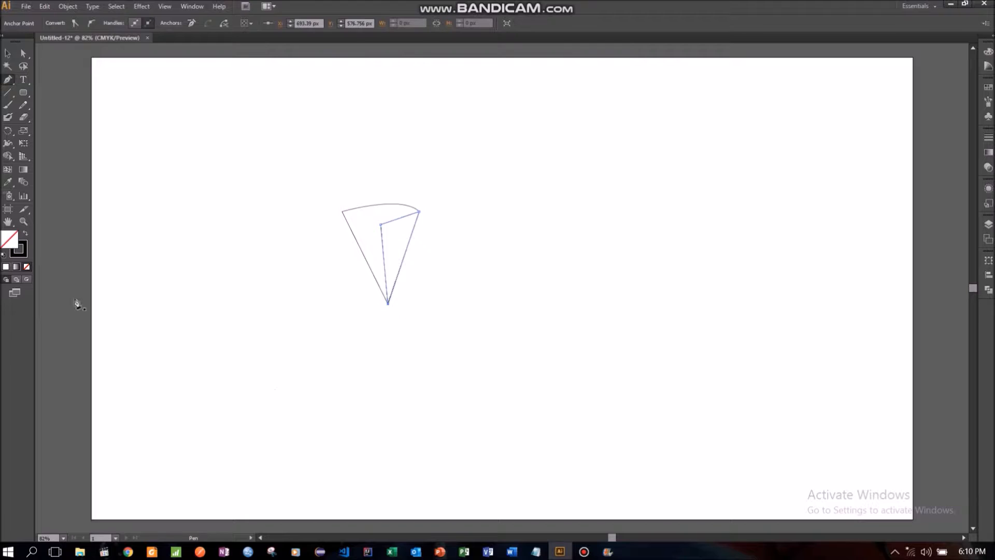
click(8, 52)
click(263, 278)
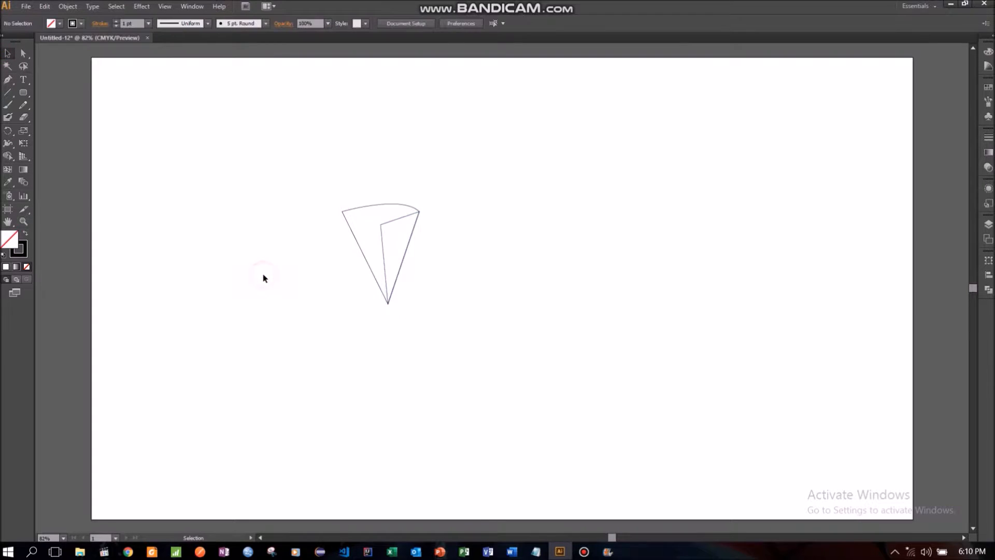
- Copy the whole wedge, paste it in front, and rotate it clockwise into place beside the original with their tips nearly touching
drag(289, 182, 452, 305)
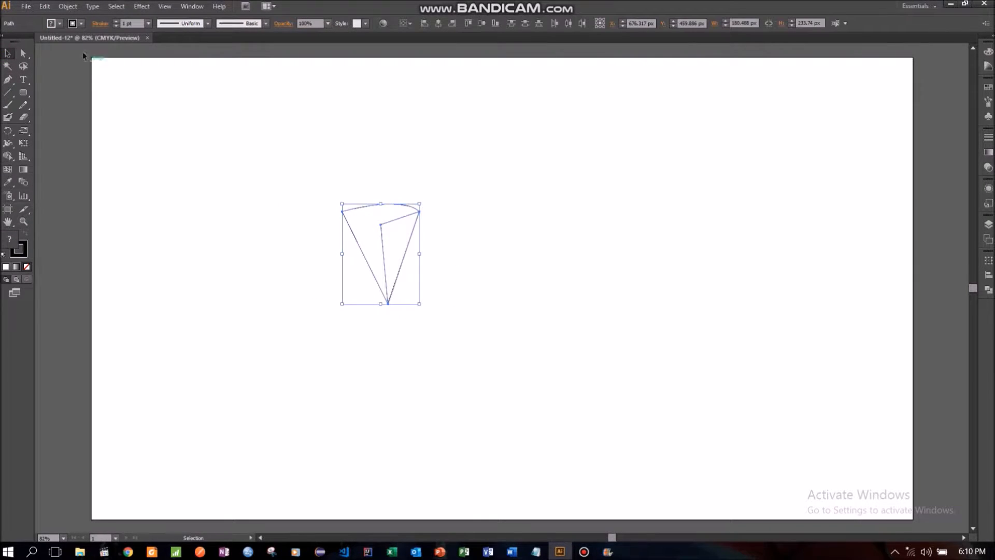
click(44, 6)
click(59, 61)
click(45, 7)
click(97, 84)
drag(425, 199, 449, 238)
drag(377, 228, 503, 268)
drag(451, 233, 448, 234)
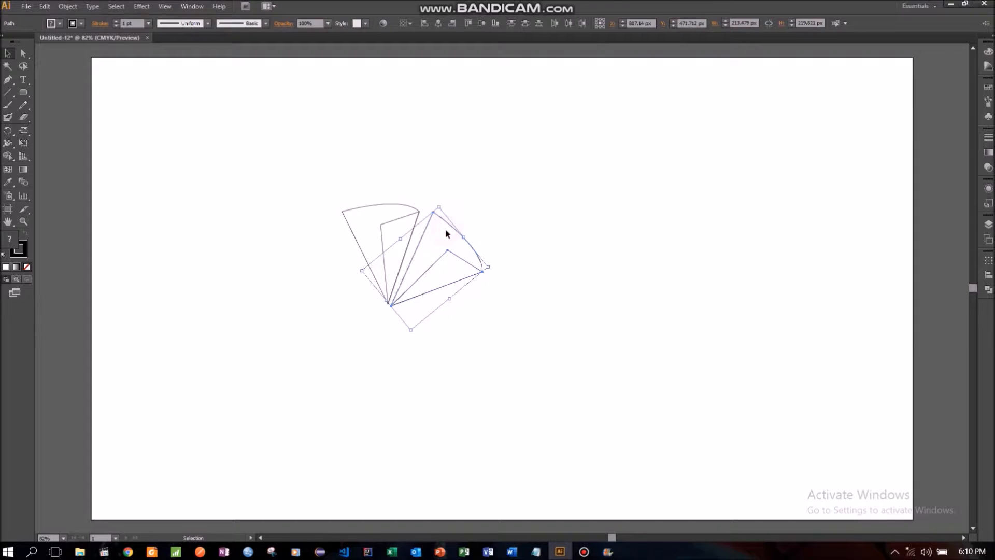
click(546, 226)
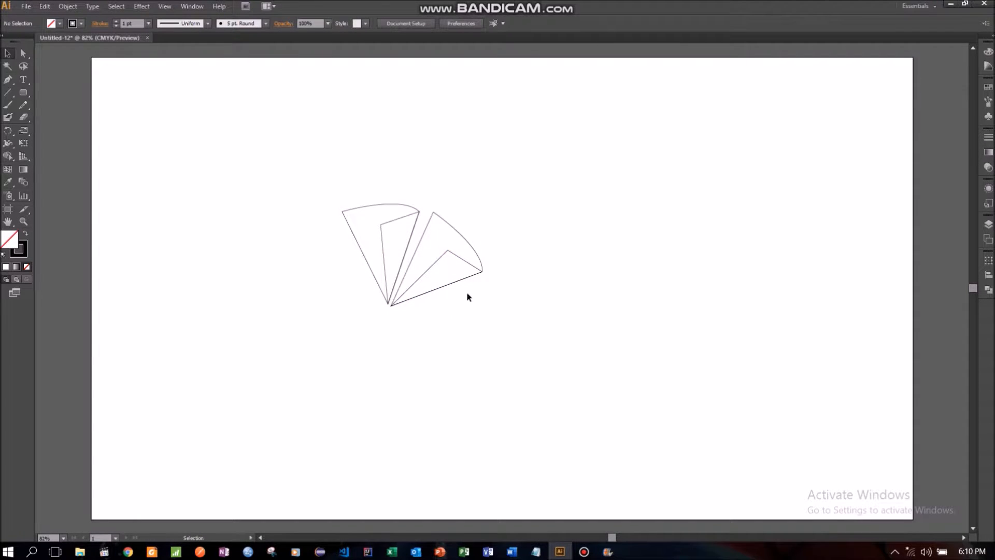
- Duplicate the second wedge in front and rotate the copy clockwise below it, pointing right from the shared center
drag(517, 213, 431, 275)
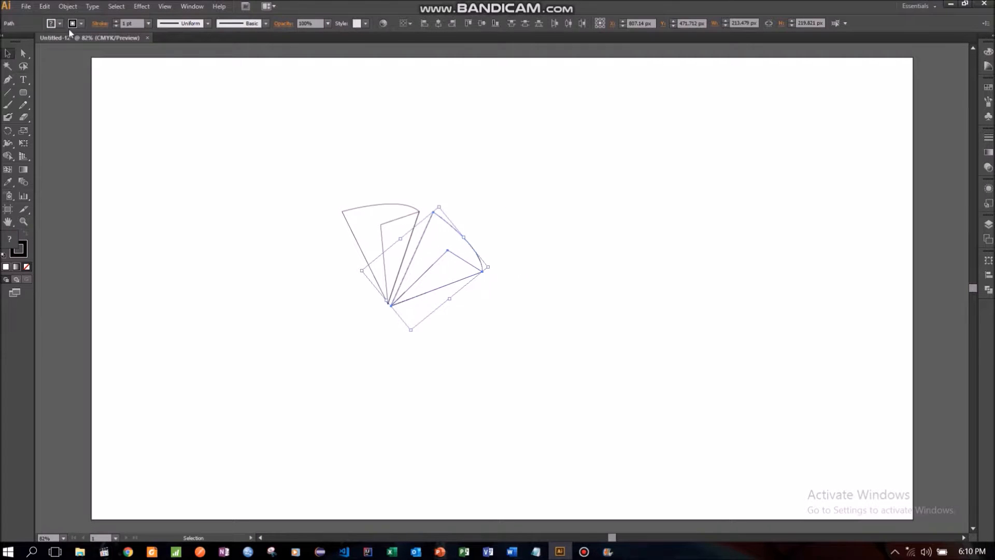
click(45, 7)
click(73, 58)
click(46, 7)
click(73, 84)
drag(445, 238, 500, 312)
drag(544, 337, 537, 386)
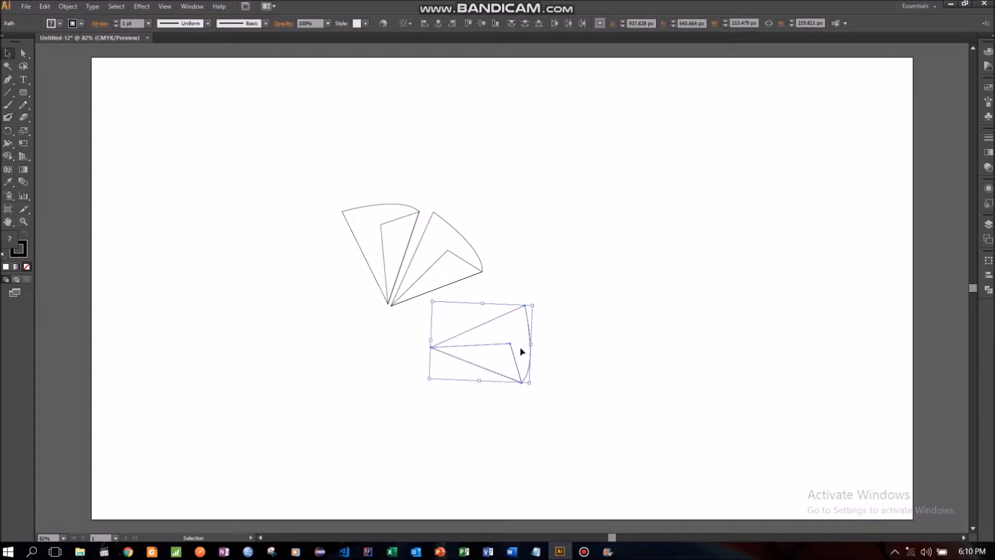
drag(520, 334, 482, 305)
drag(495, 357, 490, 349)
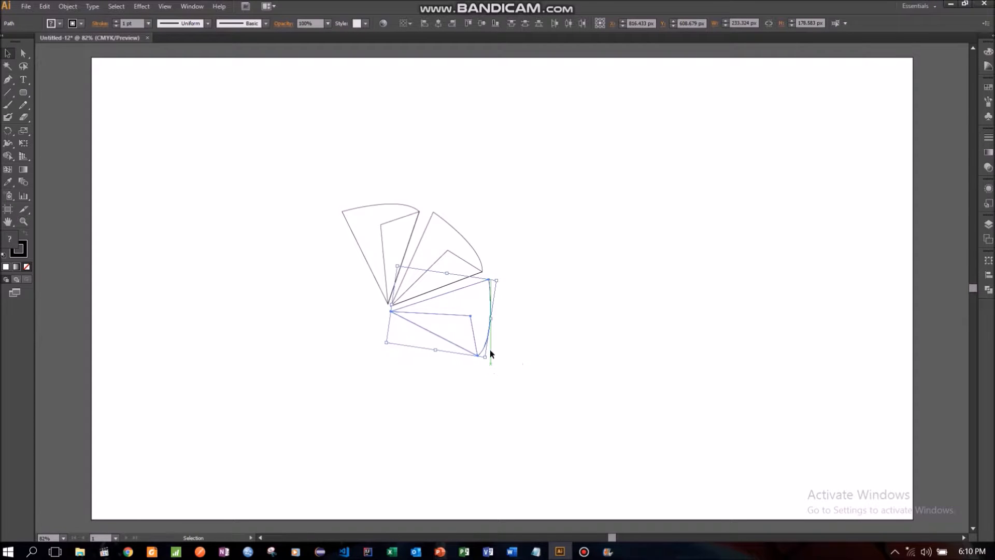
click(566, 300)
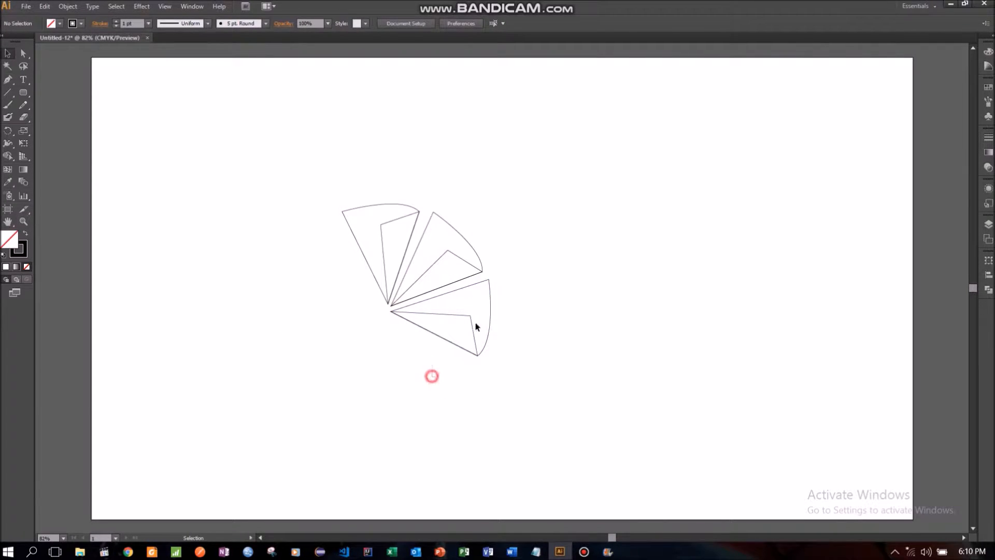
- Duplicate the right-pointing third wedge in front and rotate the copy clockwise into the lower-right part of the circle
click(489, 311)
click(45, 6)
click(57, 61)
click(44, 5)
click(78, 97)
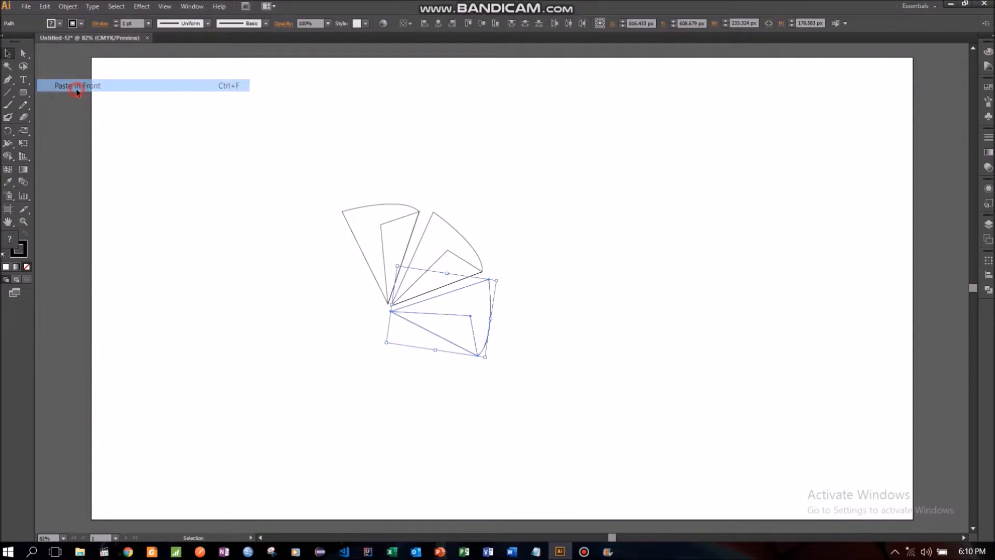
drag(449, 298, 403, 354)
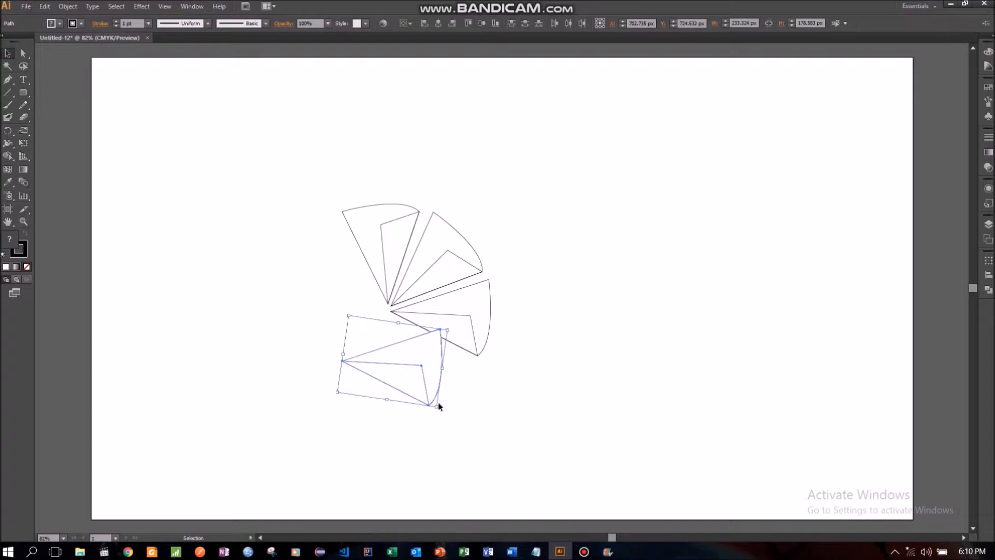
drag(442, 411, 391, 431)
drag(413, 375, 442, 366)
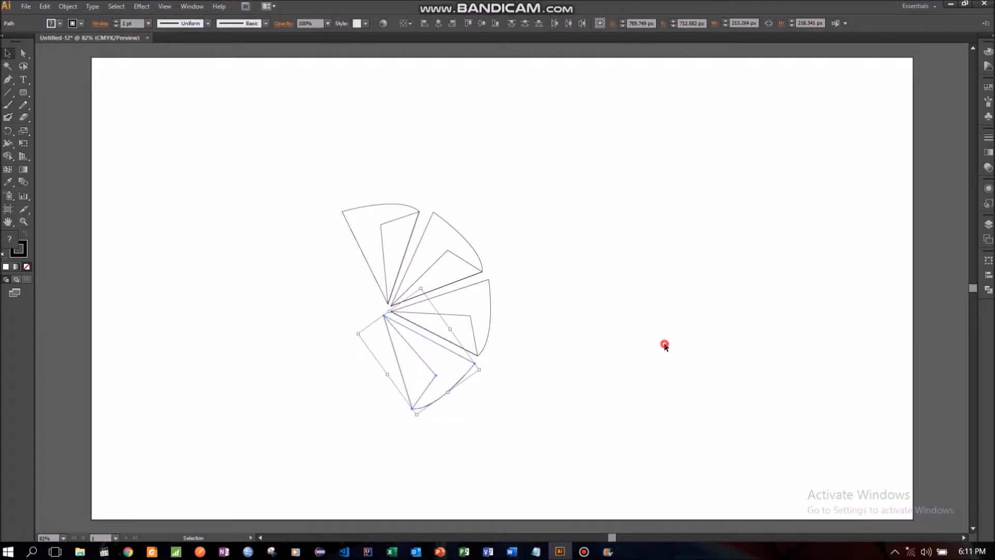
click(665, 346)
- Duplicate the lower-right wedge in front and rotate the copy into the bottom of the circle, leaving a narrow gap between them
drag(337, 382, 440, 379)
click(44, 6)
click(62, 60)
click(44, 6)
click(64, 86)
drag(411, 358, 344, 353)
drag(348, 413, 267, 395)
drag(335, 365, 352, 376)
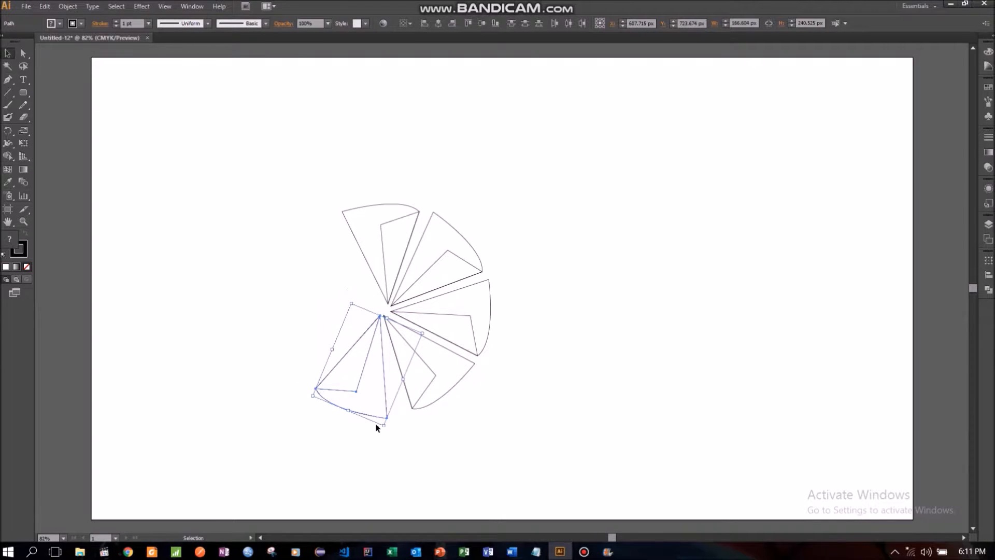
drag(383, 430, 384, 398)
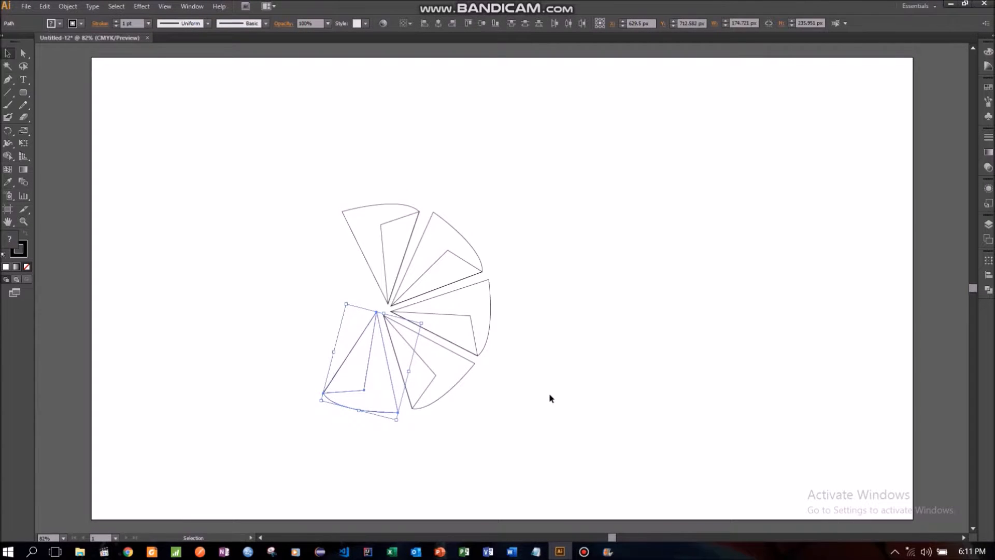
drag(399, 424, 389, 406)
click(583, 409)
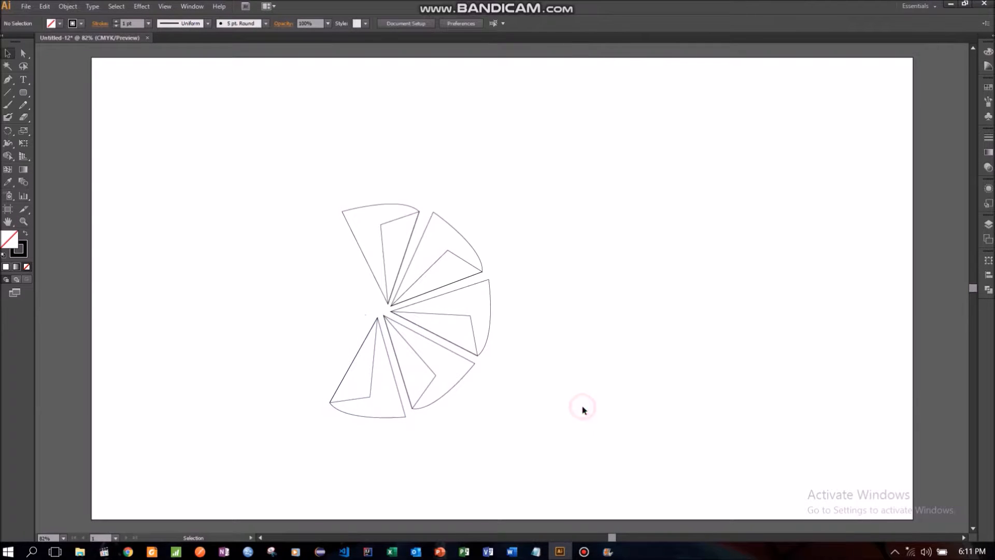
- Duplicate the bottom wedge in front and rotate the copy clockwise into the lower-left part of the circle
drag(293, 350, 377, 415)
click(45, 6)
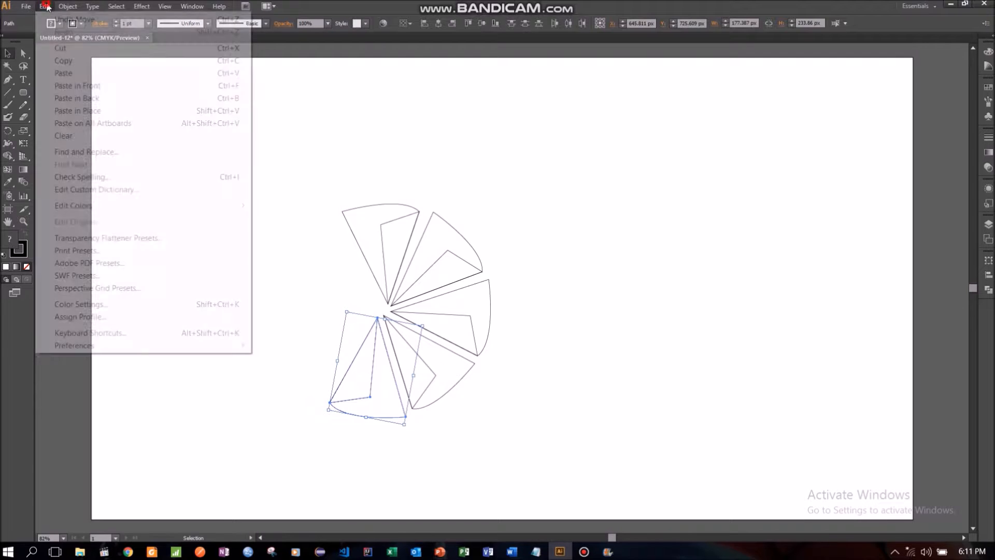
click(64, 60)
click(45, 6)
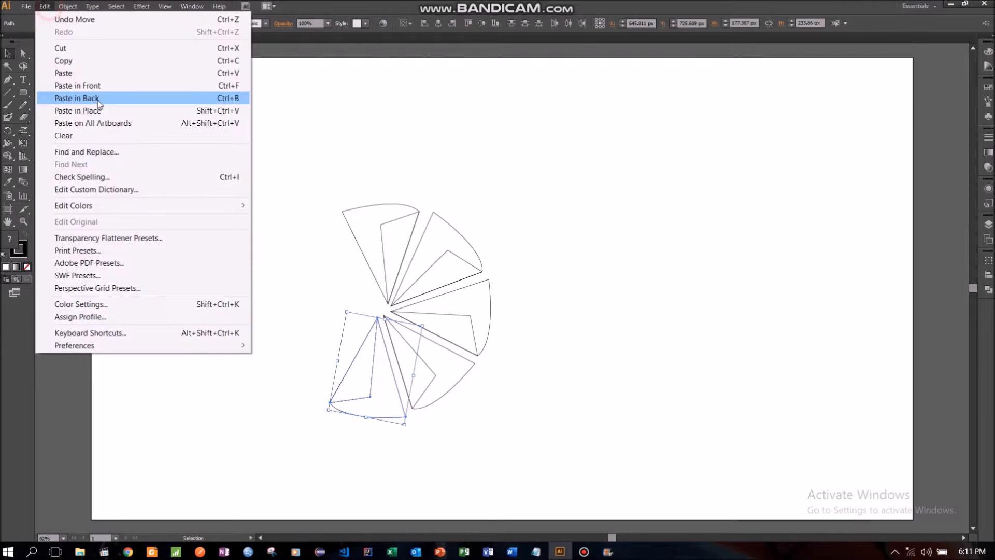
click(119, 84)
drag(361, 370, 290, 336)
drag(334, 394, 284, 412)
drag(313, 341, 343, 354)
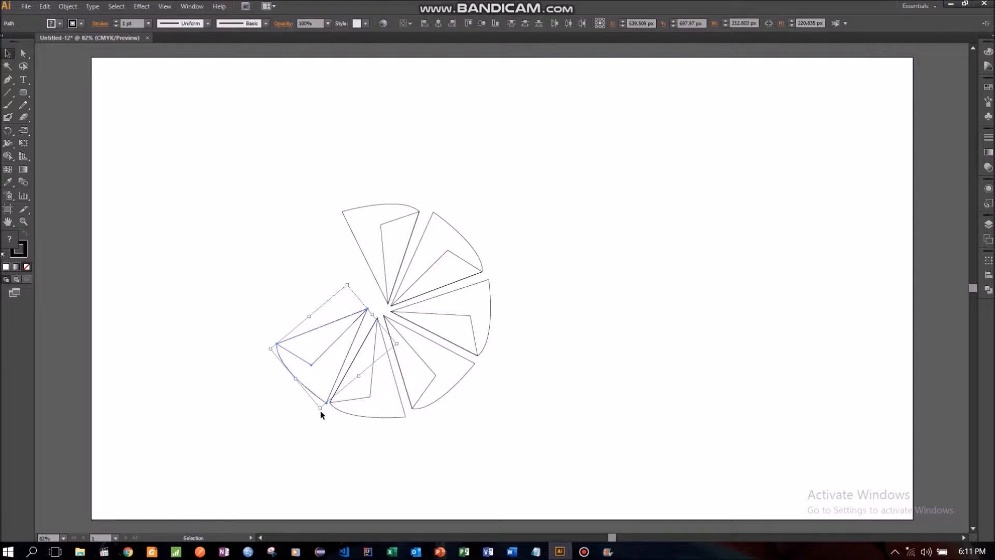
mouse_move(318, 412)
mouse_down()
mouse_move(291, 409)
mouse_move(305, 420)
mouse_move(306, 407)
mouse_up()
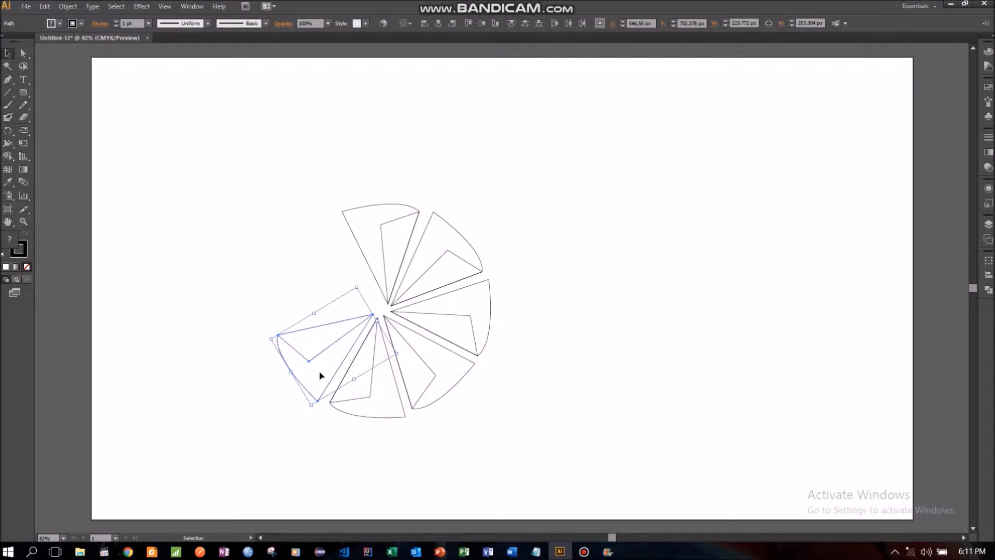
click(267, 416)
- Duplicate the lower-left wedge in front and rotate the copy clockwise into the left side of the circle, its tip at the center
drag(260, 311, 322, 369)
click(46, 7)
click(73, 61)
click(46, 6)
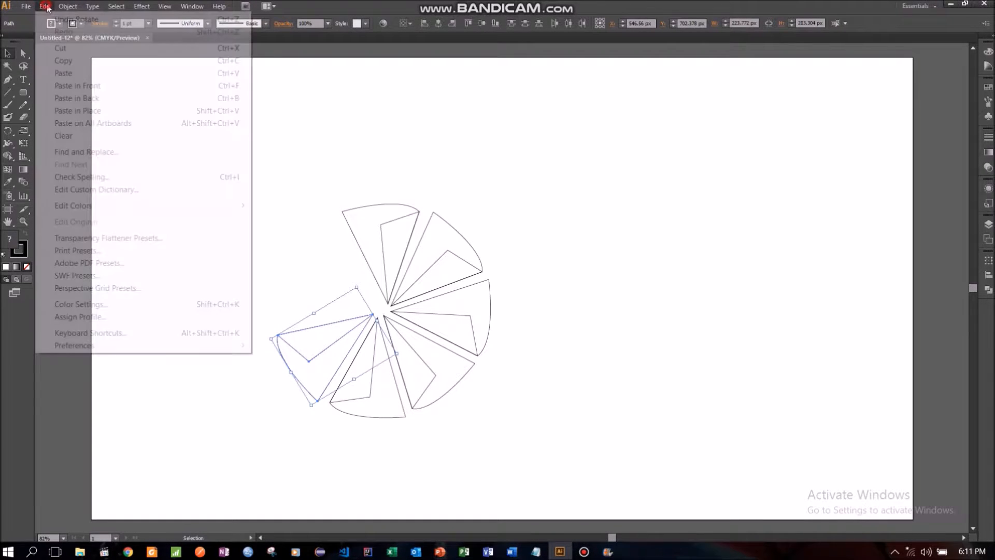
click(78, 87)
drag(302, 343, 273, 298)
drag(284, 362, 231, 337)
drag(279, 306, 290, 312)
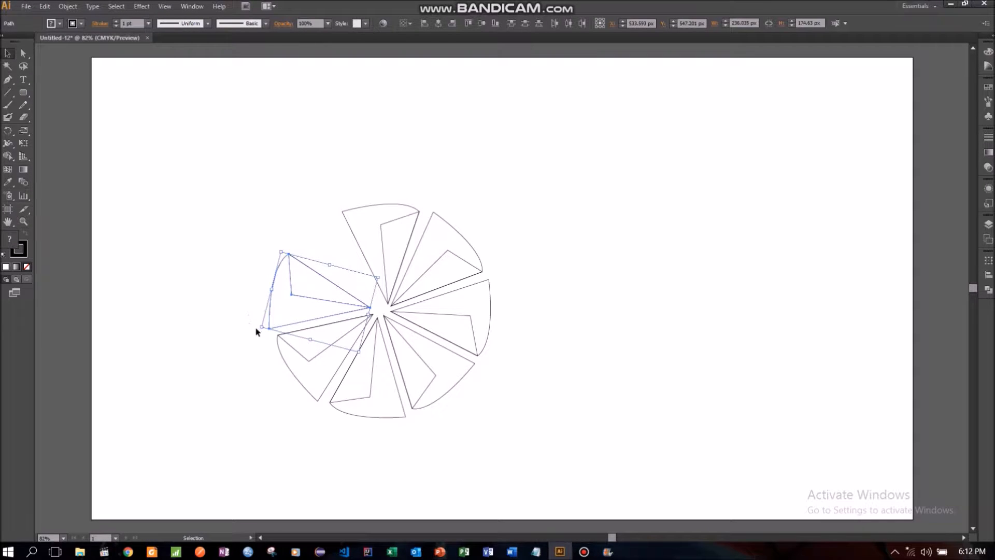
drag(258, 328, 290, 315)
click(217, 322)
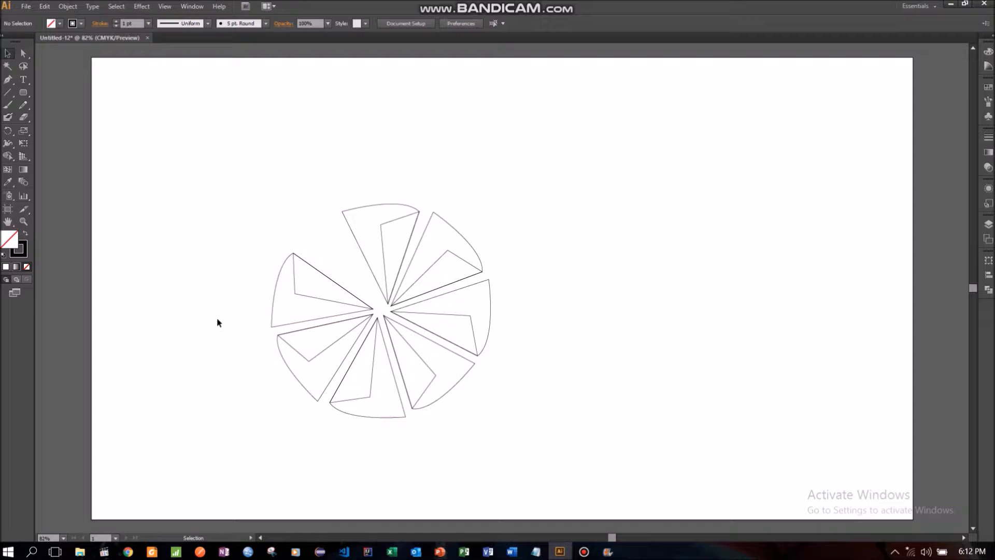
- Move the complete group of wedges rightward and slightly up, to the middle of the artboard
mouse_move(224, 184)
mouse_down()
mouse_move(474, 438)
mouse_move(513, 430)
mouse_move(543, 294)
mouse_up()
drag(470, 293, 562, 277)
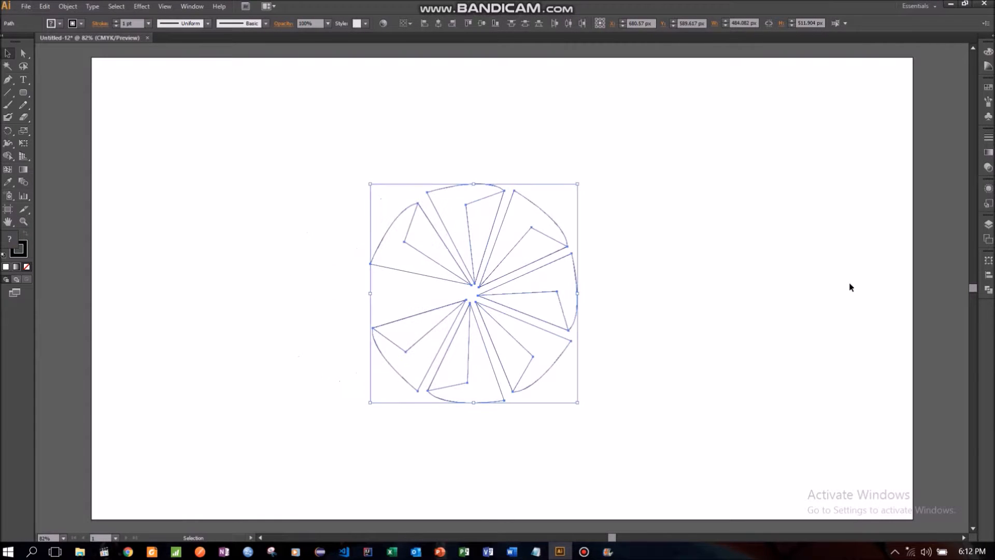
click(714, 282)
- Duplicate the lower-left wedge in front, rotate the copy clockwise and place it at the circle's left gap, set outward from the center
drag(347, 307, 416, 362)
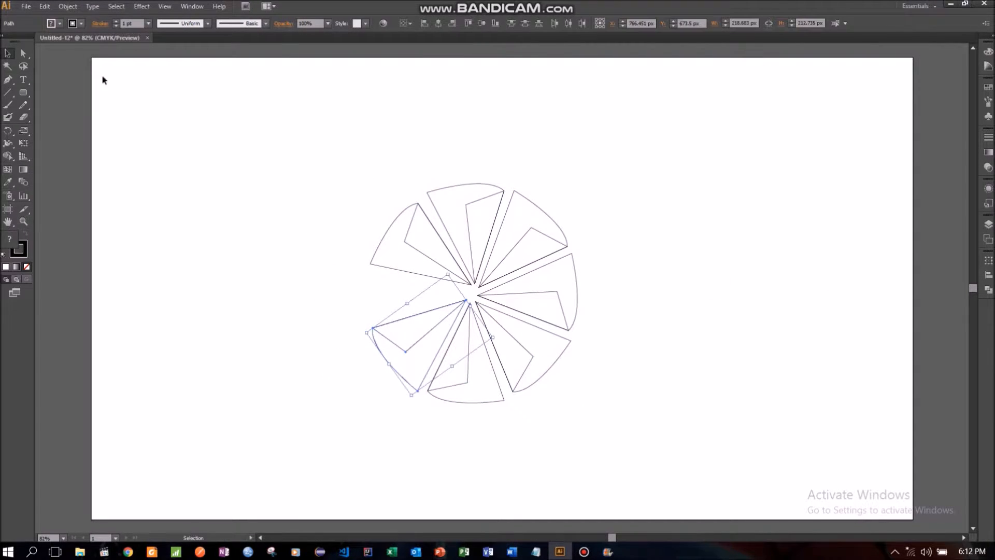
click(45, 6)
click(52, 59)
click(44, 6)
click(74, 88)
drag(362, 334, 320, 276)
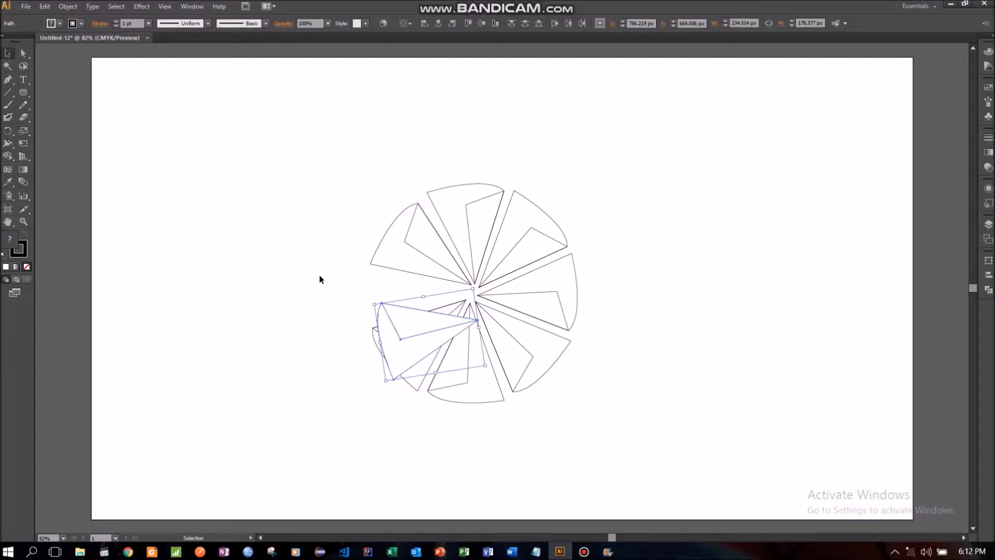
drag(428, 323, 362, 297)
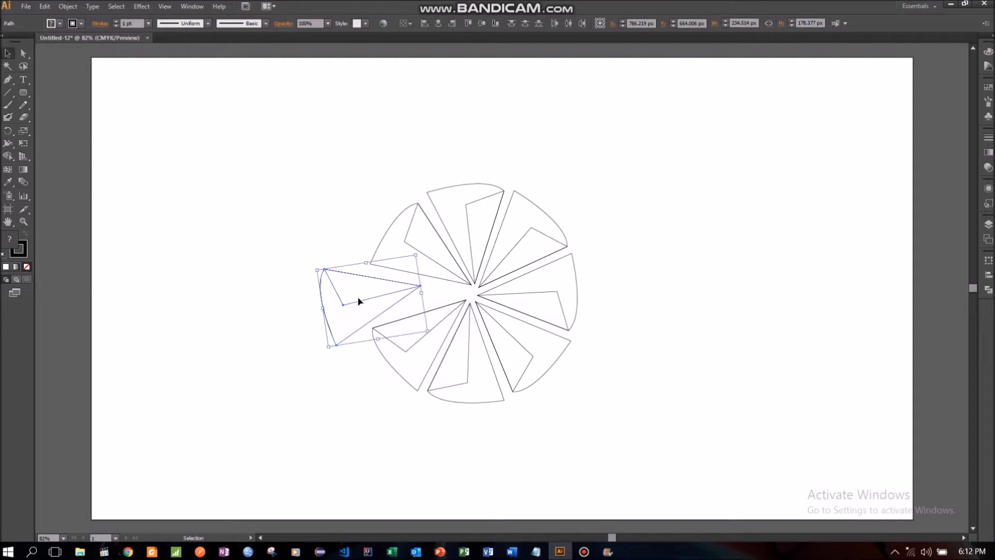
mouse_move(324, 346)
mouse_down()
mouse_move(298, 333)
mouse_move(306, 341)
mouse_up()
mouse_move(346, 314)
mouse_down()
mouse_move(358, 313)
mouse_move(344, 314)
mouse_up()
click(293, 378)
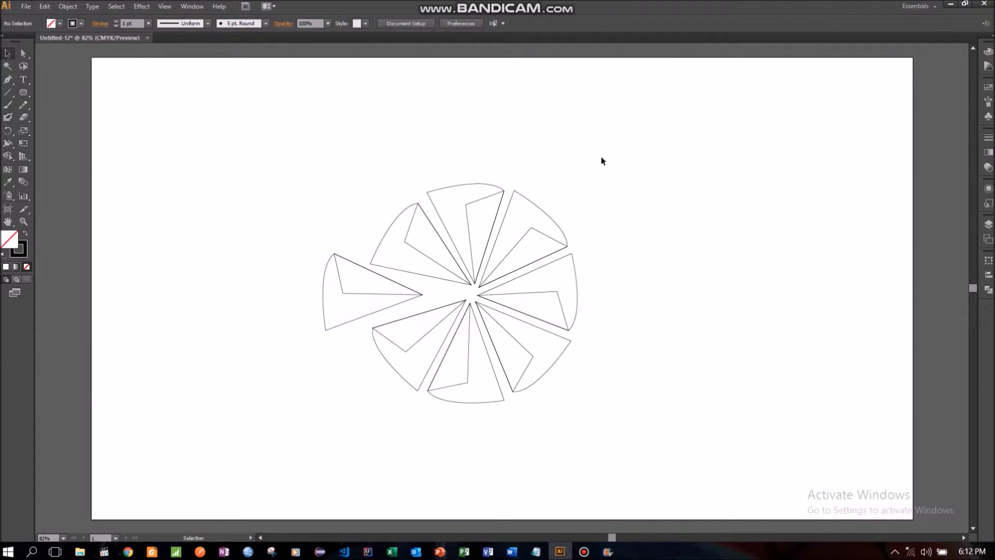
- Fill the outer shape of the top wedge with the Orange, Yellow gradient
click(454, 188)
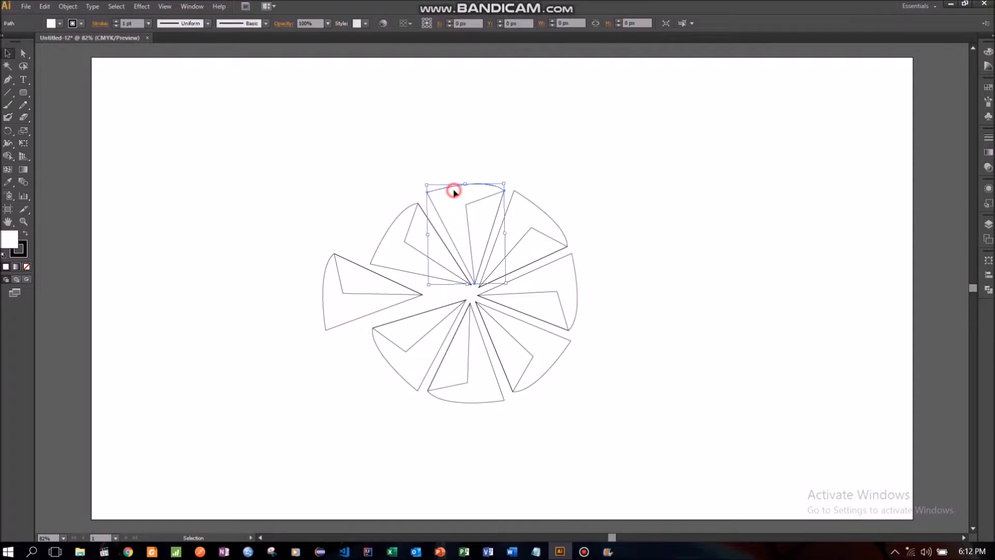
click(61, 24)
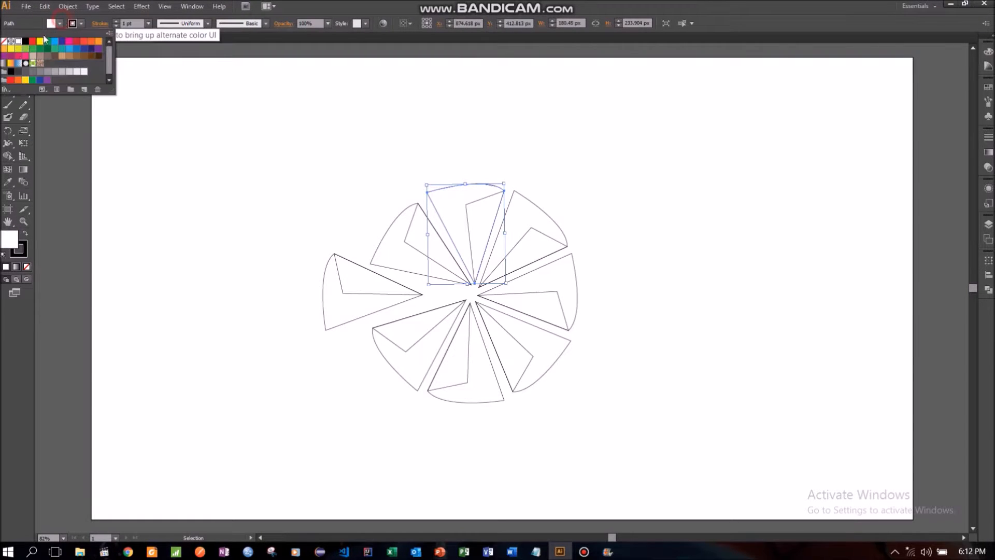
click(9, 66)
click(118, 200)
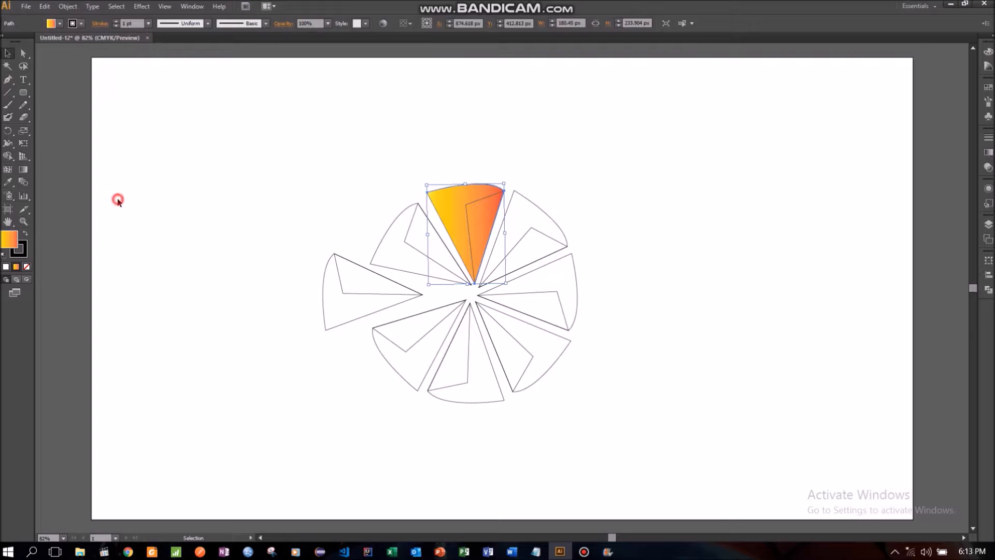
click(277, 194)
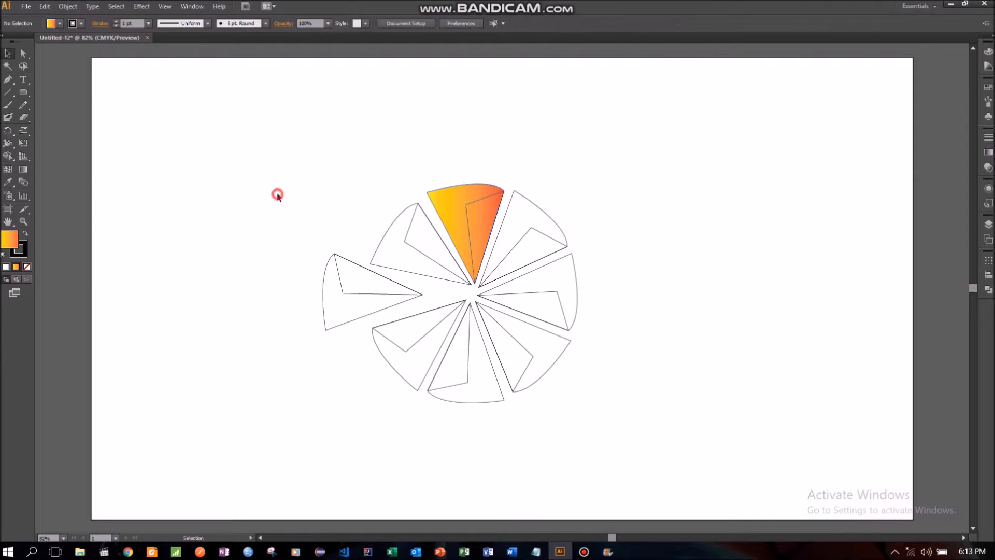
- Fill the inner facet of the top wedge with the Orange, Yellow gradient
click(475, 201)
click(60, 23)
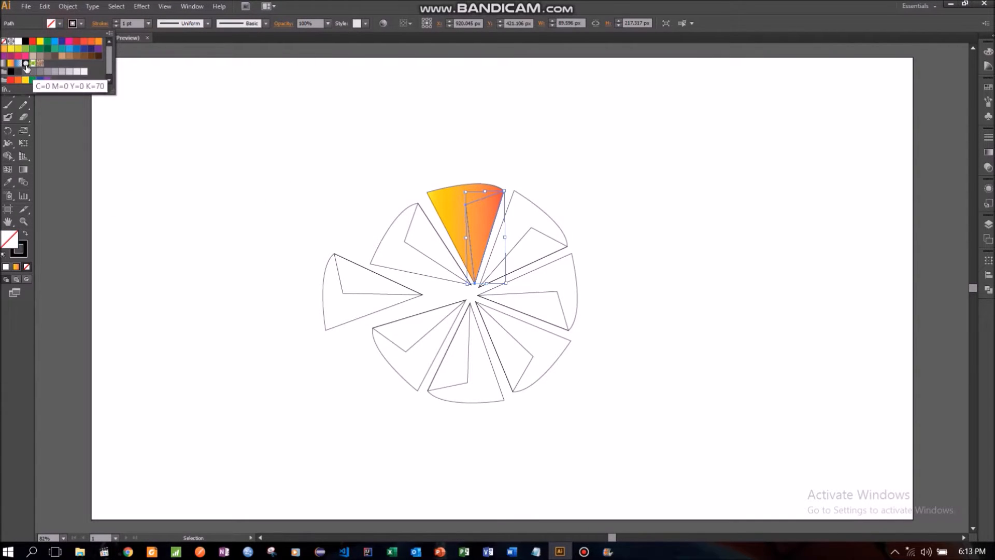
click(9, 65)
click(138, 227)
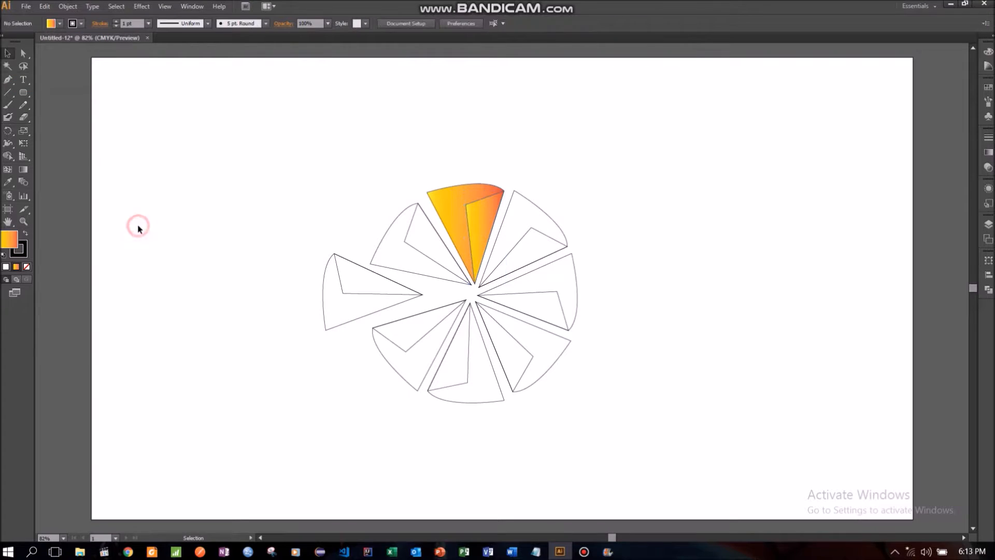
- Fill the outer shape of the upper-right wedge with the Orange, Yellow gradient
click(518, 210)
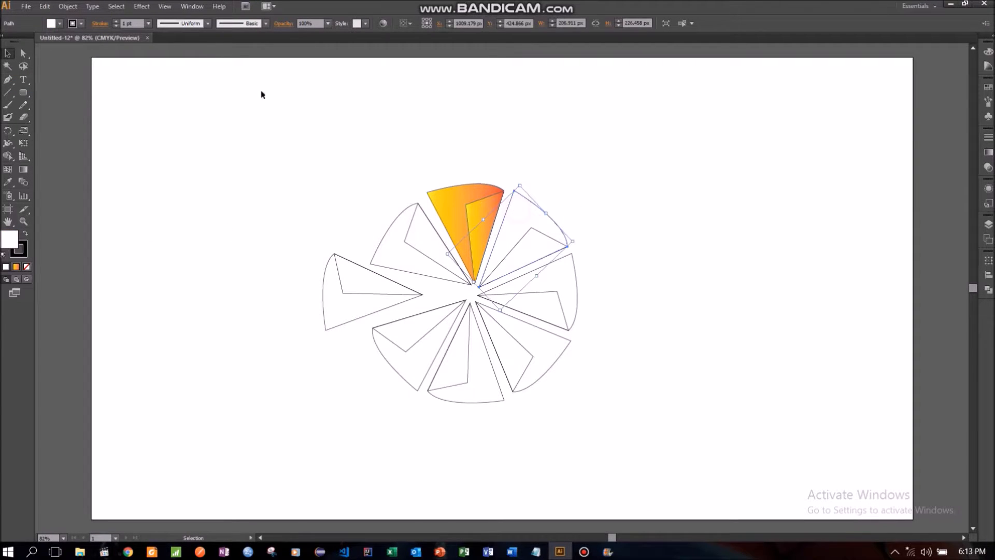
click(60, 24)
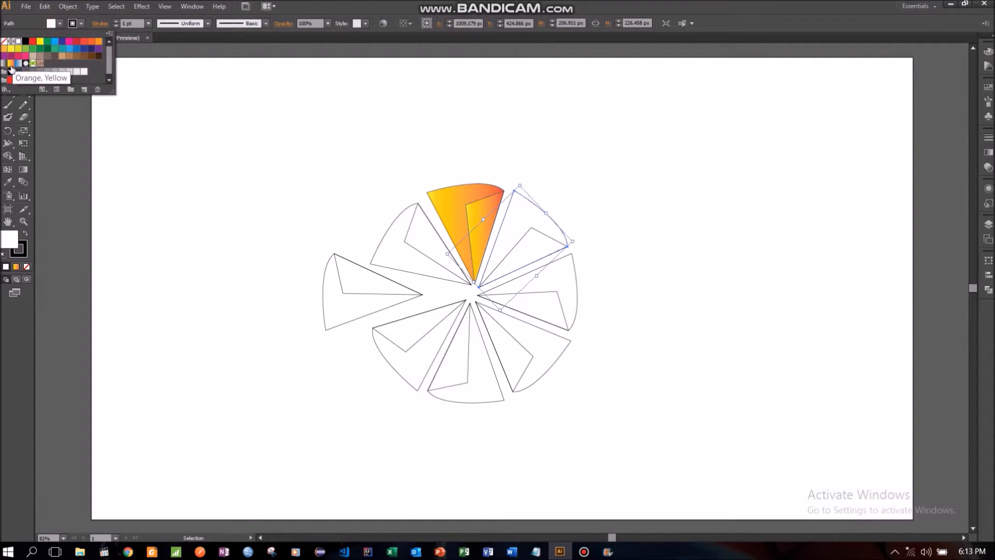
click(10, 65)
click(114, 159)
- Fill the inner facet of the upper-right wedge with the Orange, Yellow gradient
click(512, 258)
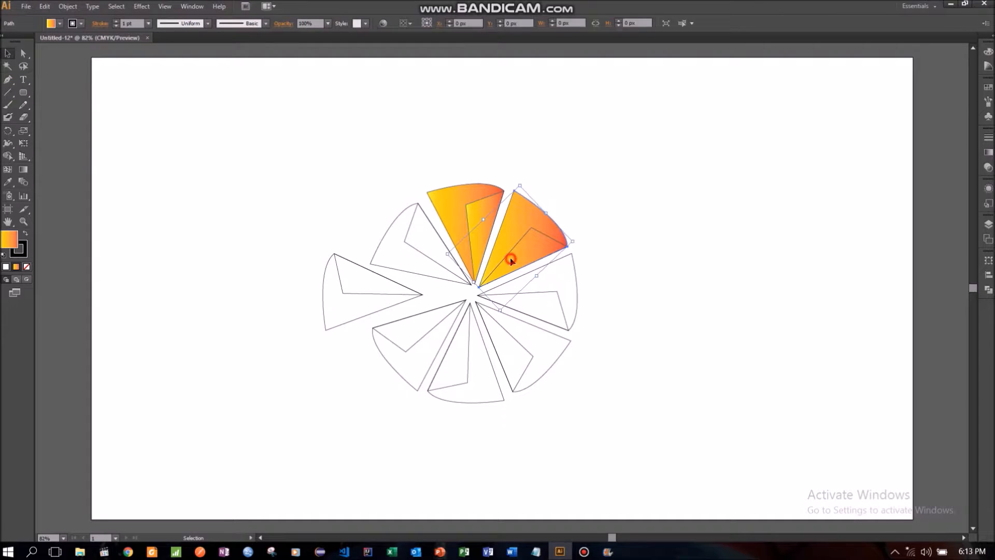
click(56, 24)
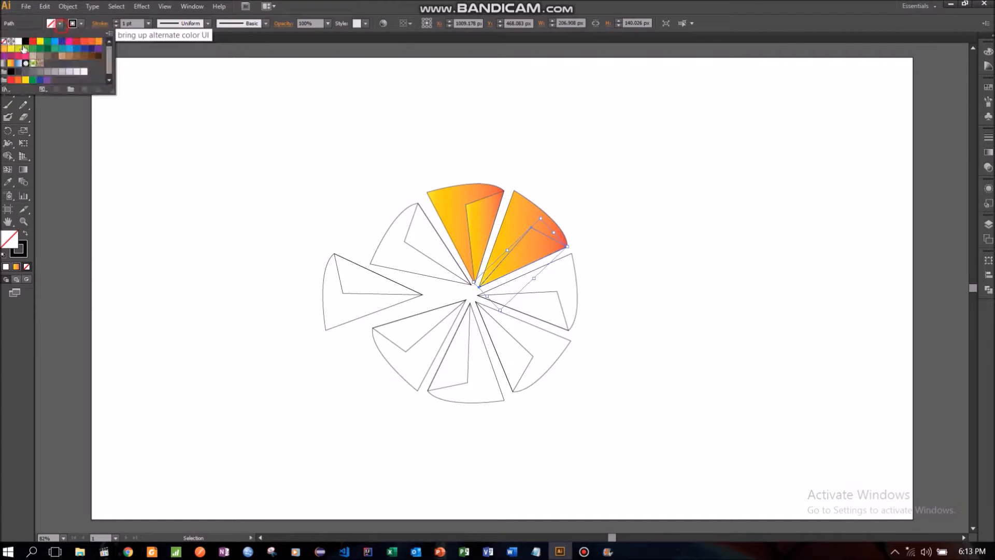
click(11, 65)
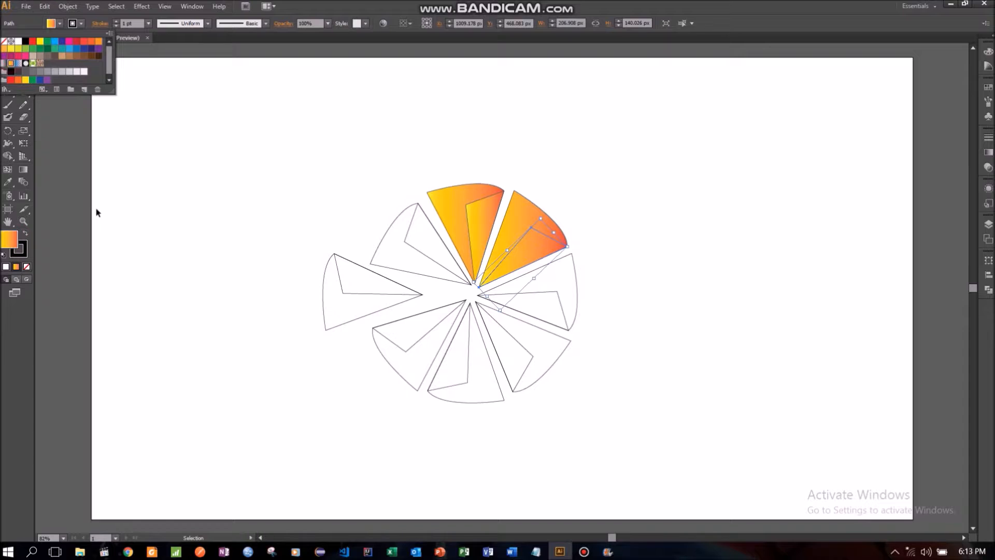
click(172, 214)
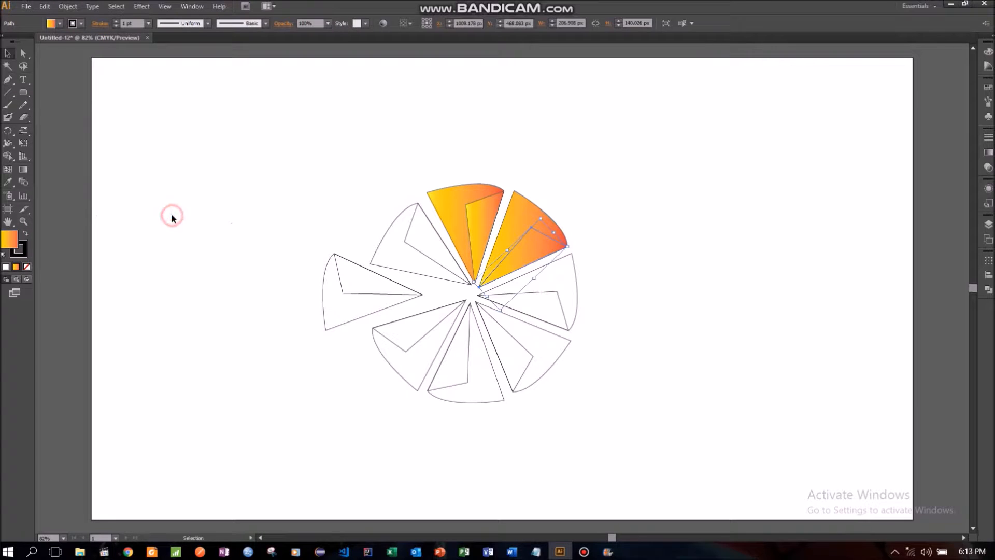
click(531, 246)
click(57, 24)
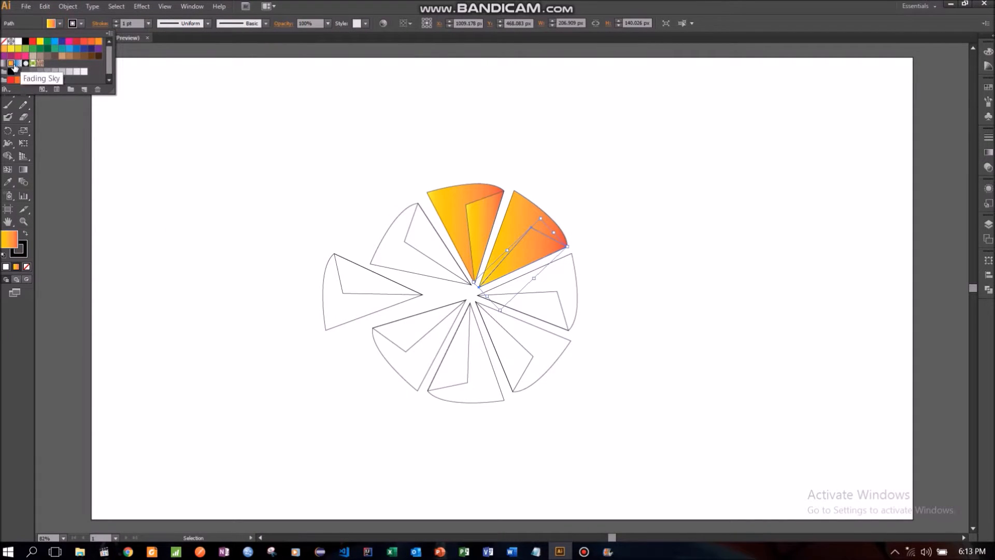
click(150, 174)
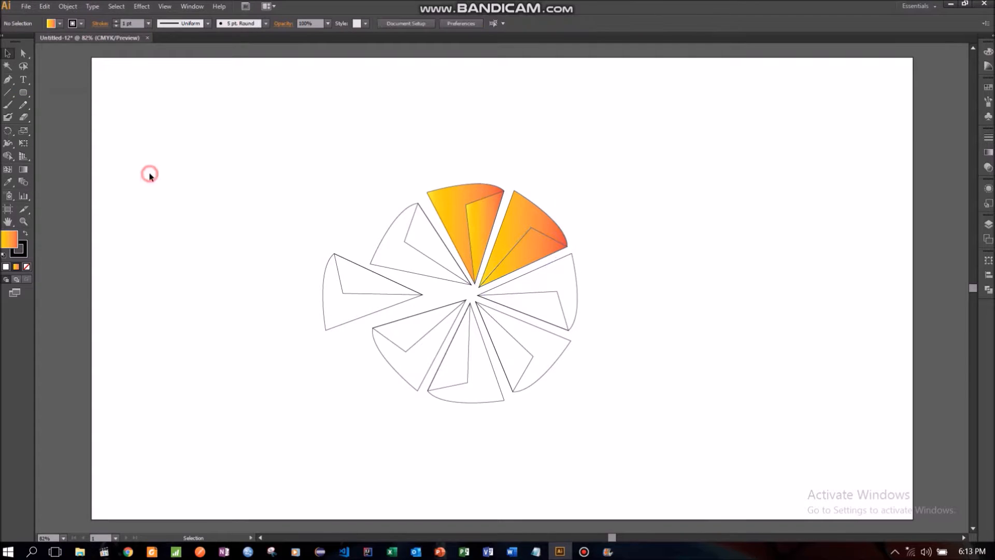
- Fill the outer shape of the right-pointing wedge with the Orange, Yellow gradient
click(559, 280)
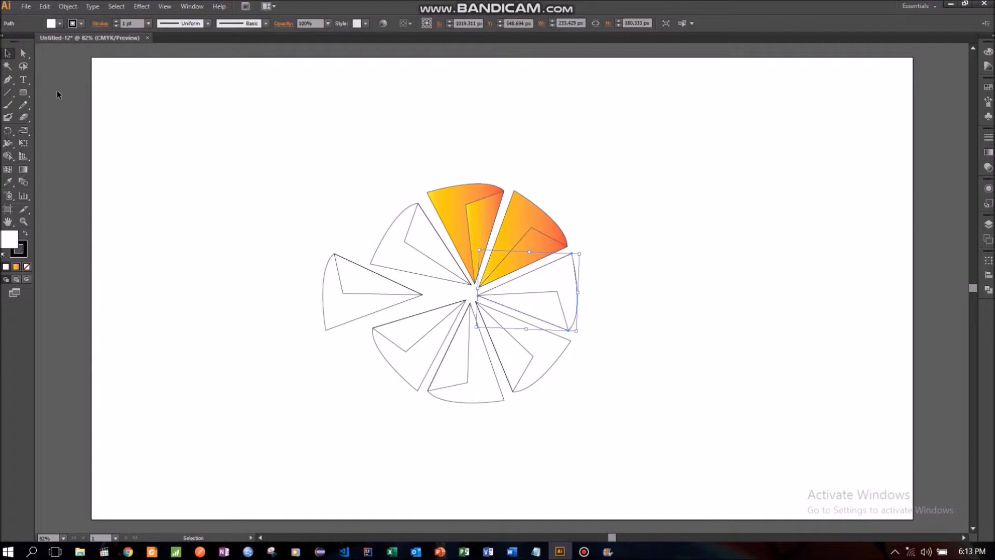
click(61, 24)
click(14, 65)
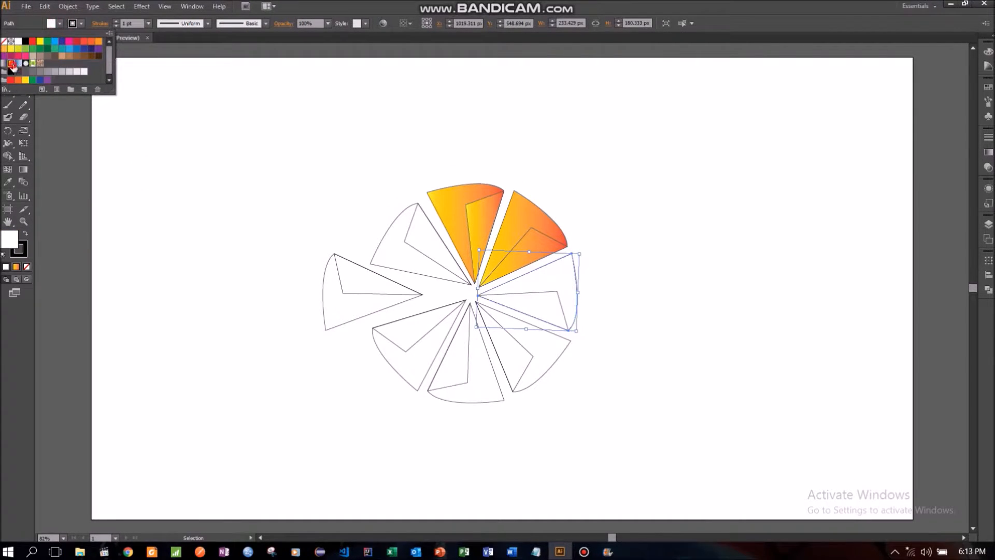
click(120, 186)
- Fill the inner facet of the right-pointing wedge with the Orange, Yellow gradient
click(533, 293)
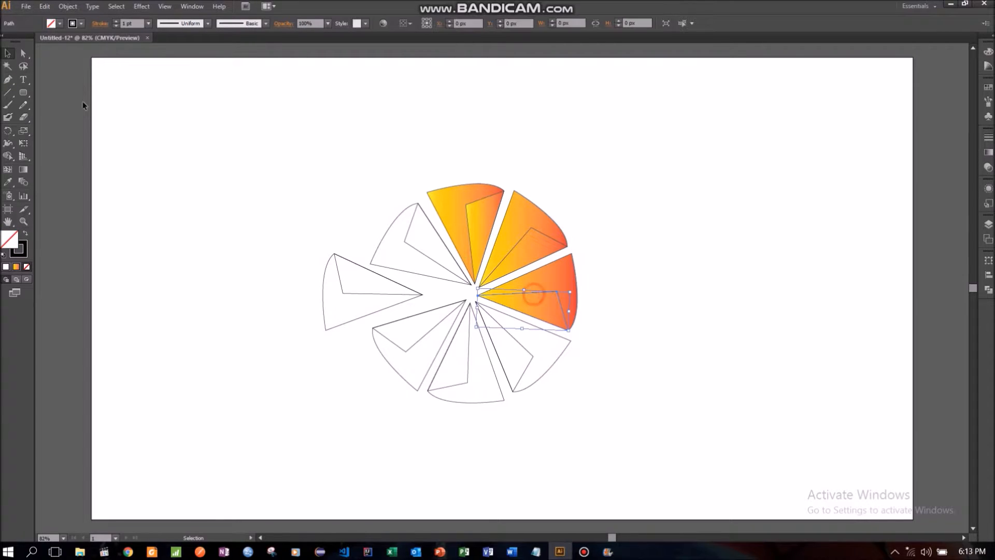
click(61, 25)
click(11, 65)
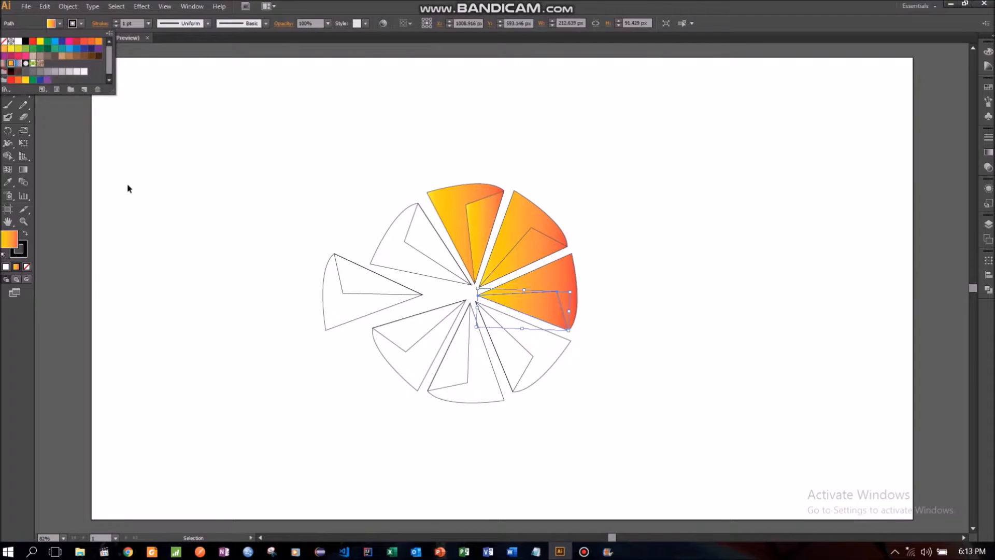
click(128, 187)
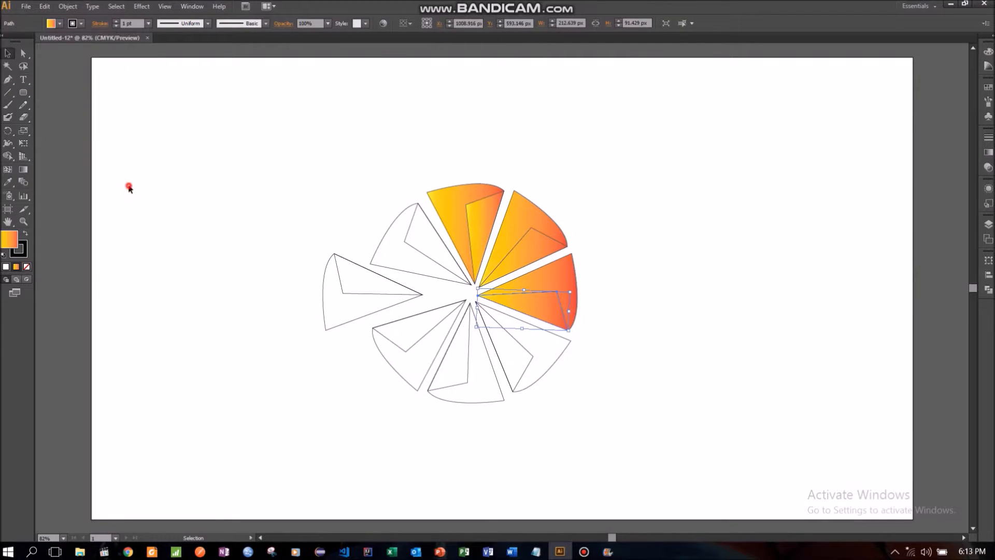
- Change the fill of the top wedge's inner facet to solid orange
click(470, 228)
click(60, 23)
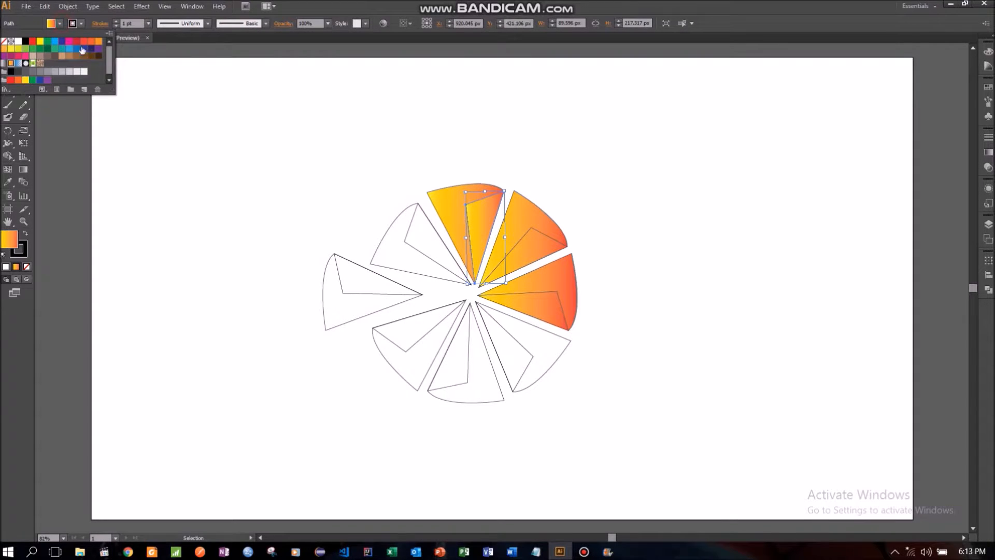
click(98, 47)
click(166, 190)
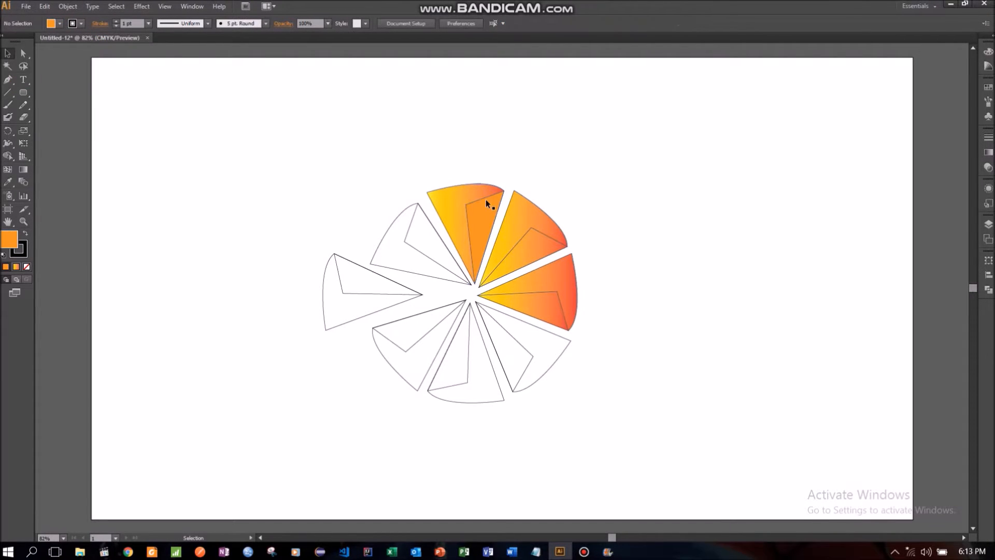
- Change the fill of the upper-right wedge's inner facet to solid orange
click(513, 248)
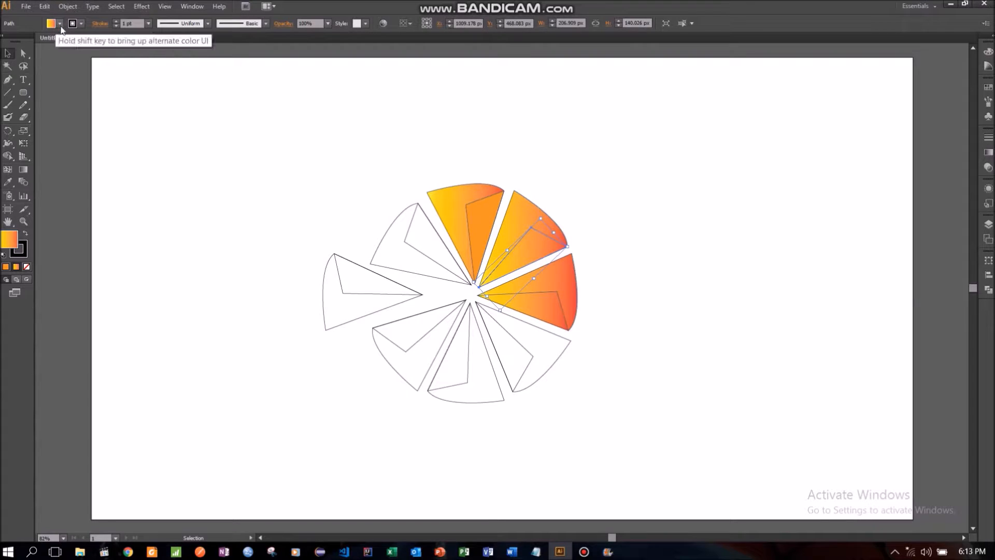
click(60, 23)
click(18, 80)
click(167, 200)
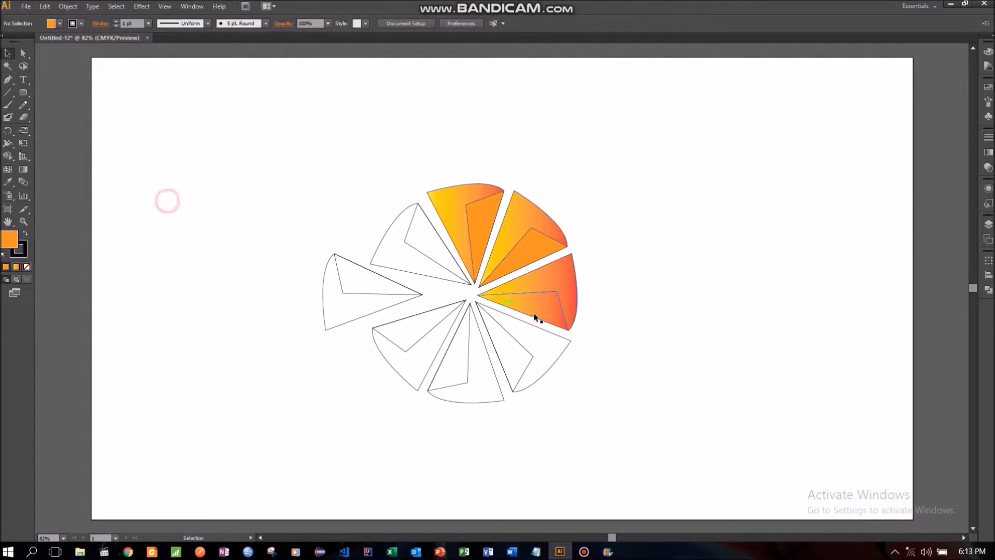
- Change the fill of the right-pointing wedge's inner facet to solid orange
click(537, 312)
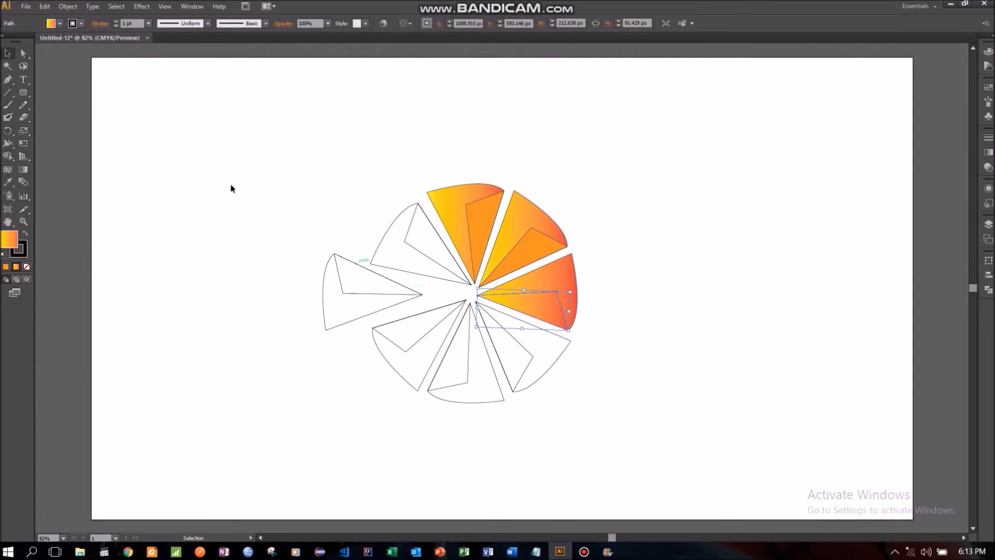
click(52, 23)
click(98, 41)
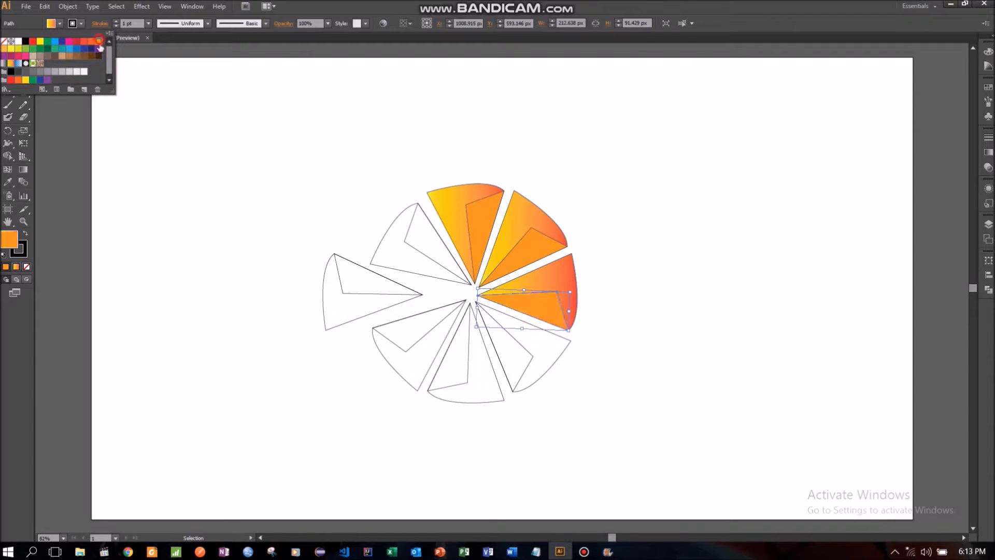
click(133, 180)
- Fill the inner facet of the lower-right wedge with solid orange
click(526, 355)
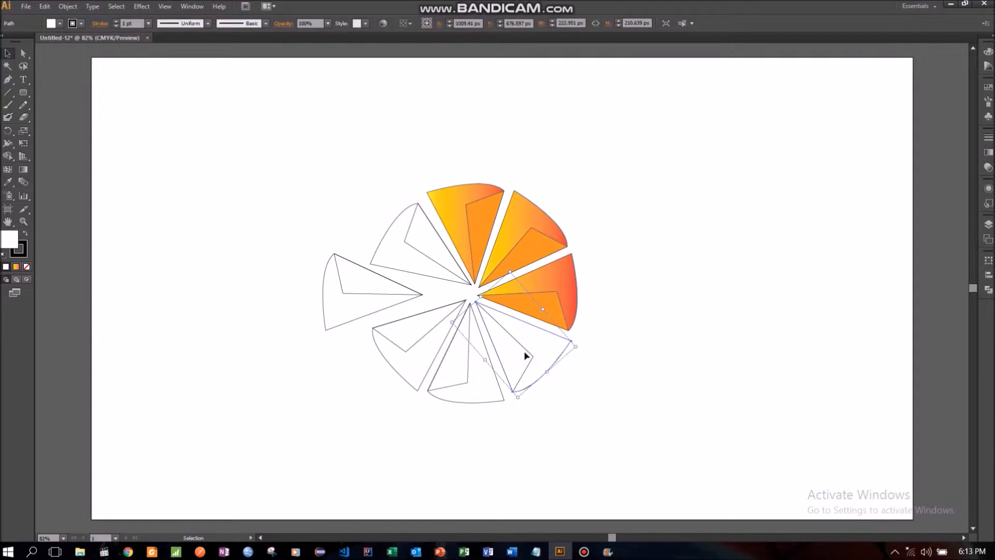
click(201, 298)
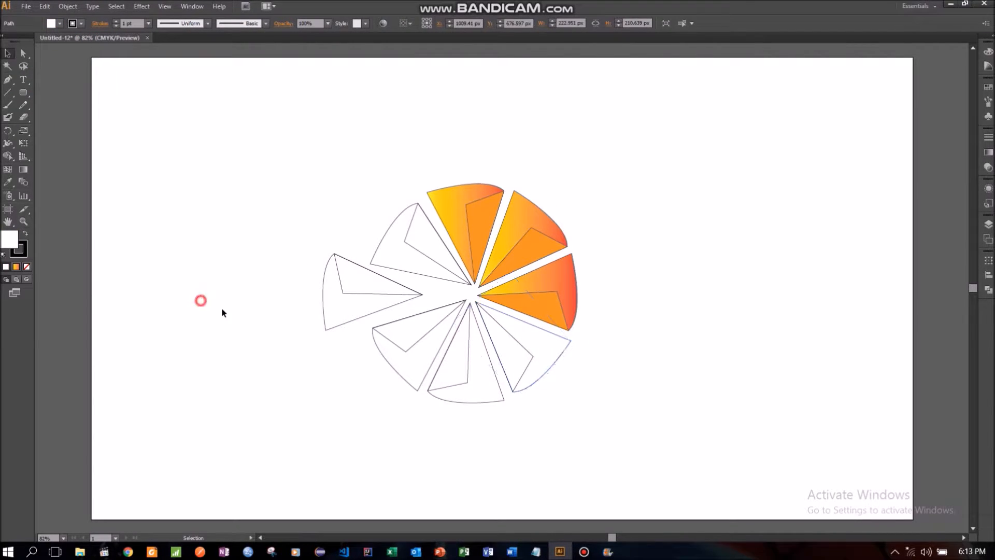
click(502, 329)
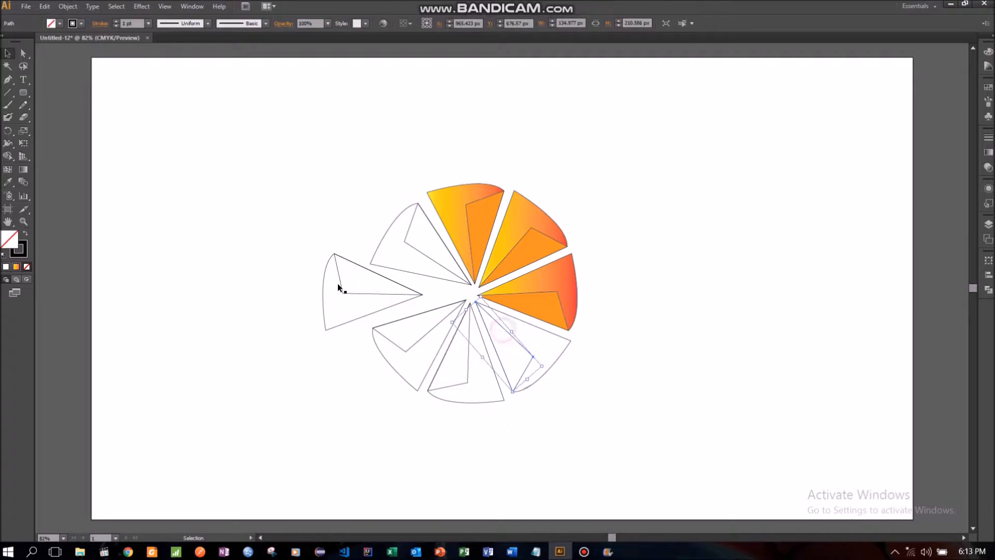
click(60, 24)
click(98, 42)
click(139, 220)
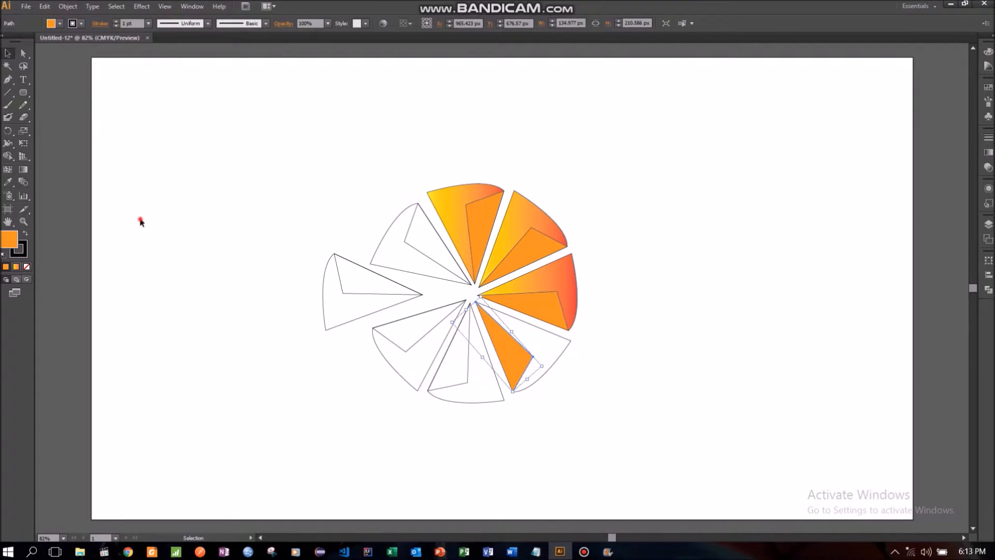
- Fill the outer shape of the lower-right wedge with the Orange, Yellow gradient
click(547, 345)
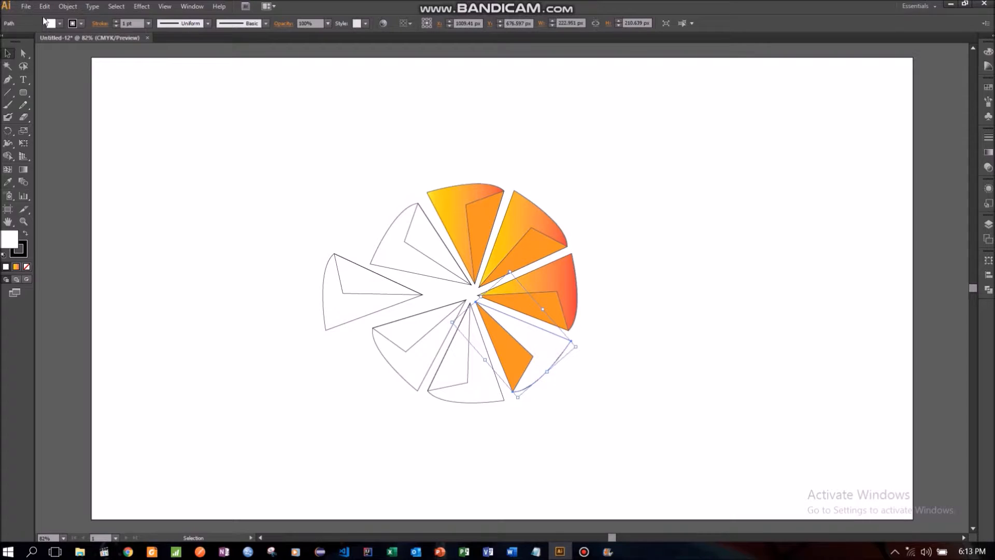
click(60, 23)
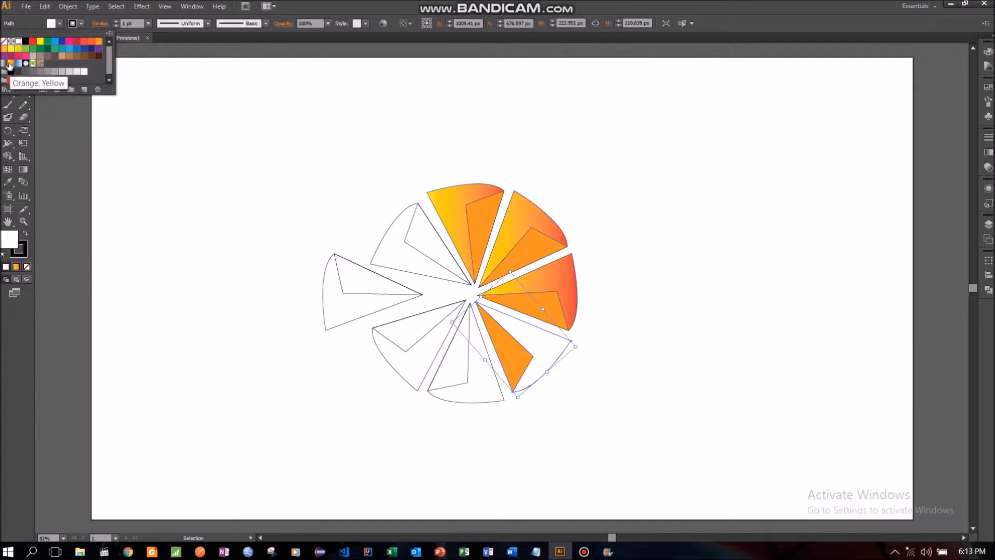
click(9, 65)
click(96, 240)
click(96, 240)
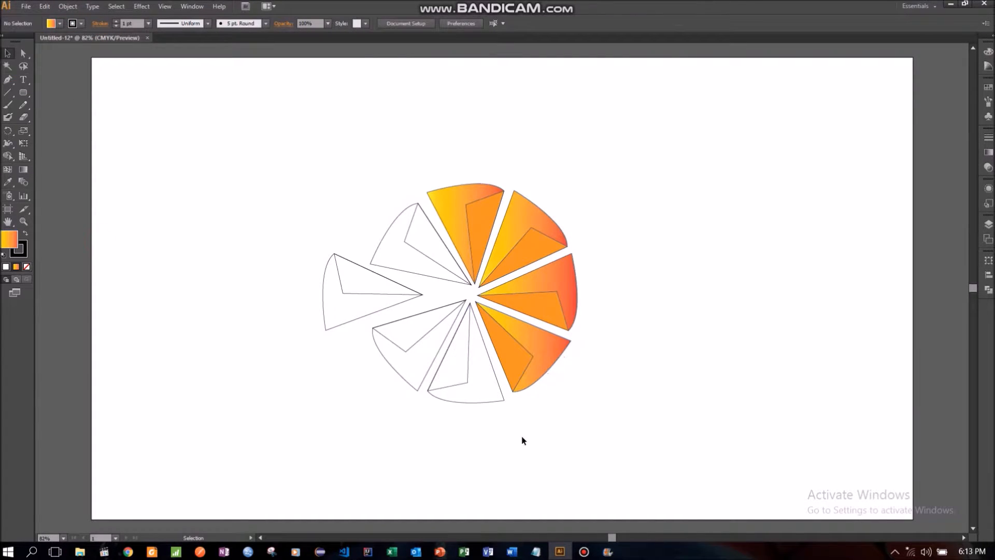
- Apply the Orange, Yellow gradient fill to the bottom wedge's outer shape
click(474, 386)
click(60, 23)
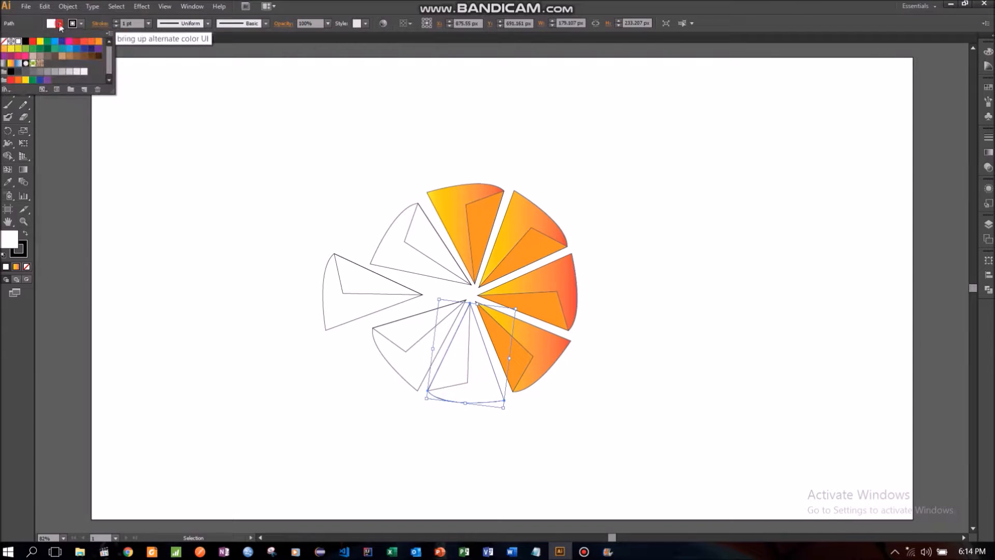
click(10, 64)
click(145, 228)
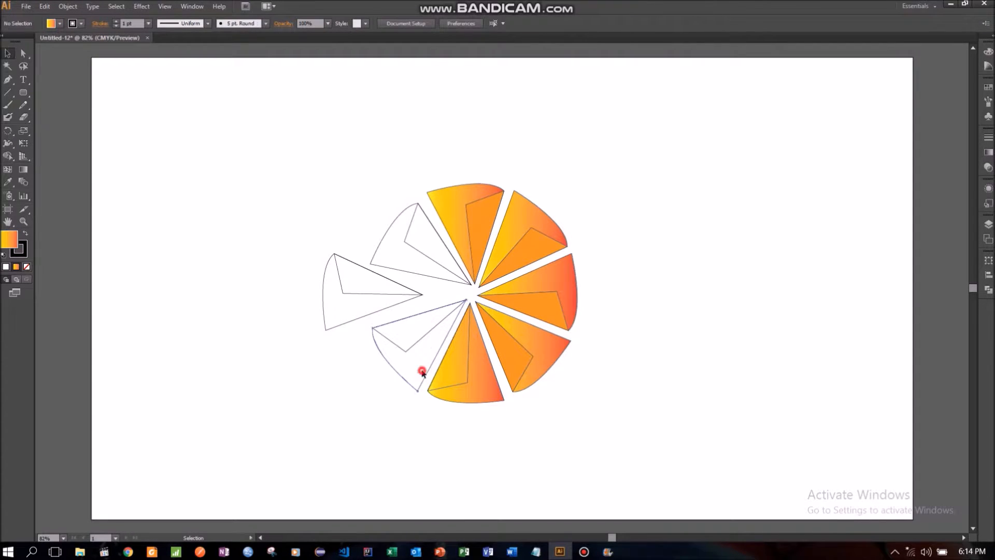
- Apply the Orange, Yellow gradient fill to the lower-left wedge's outer shape
click(422, 372)
click(59, 23)
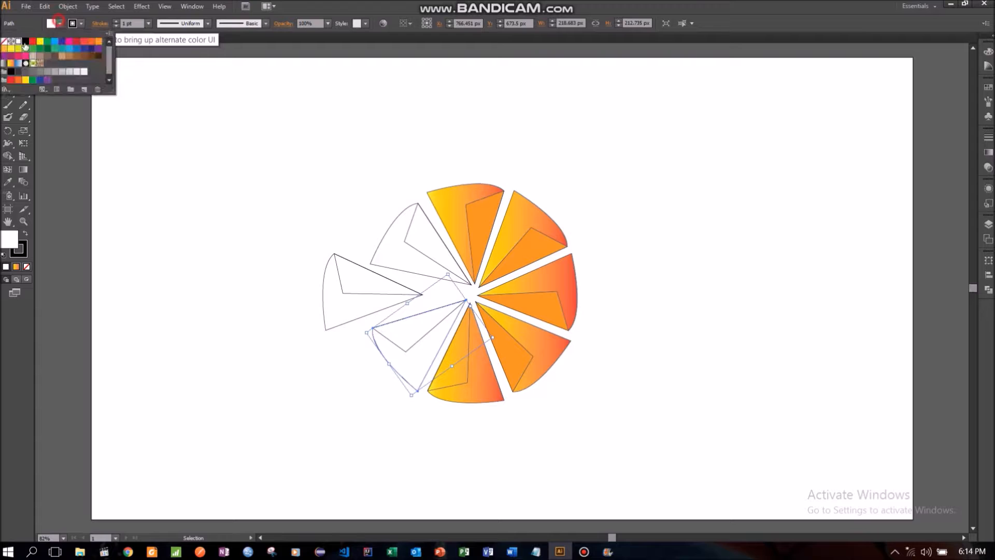
click(10, 63)
click(151, 245)
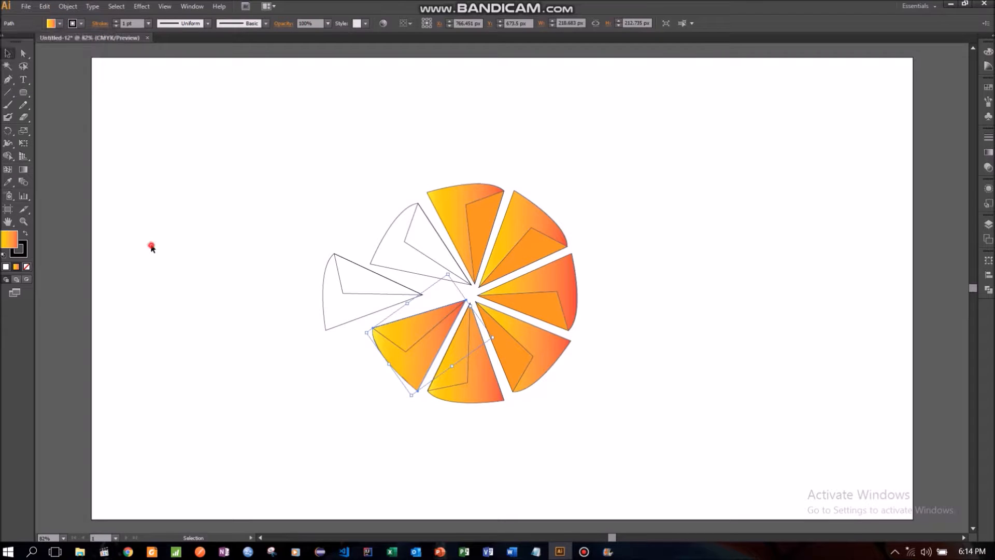
- Fill the inner facet of the lower-left wedge with solid orange
click(418, 344)
click(59, 24)
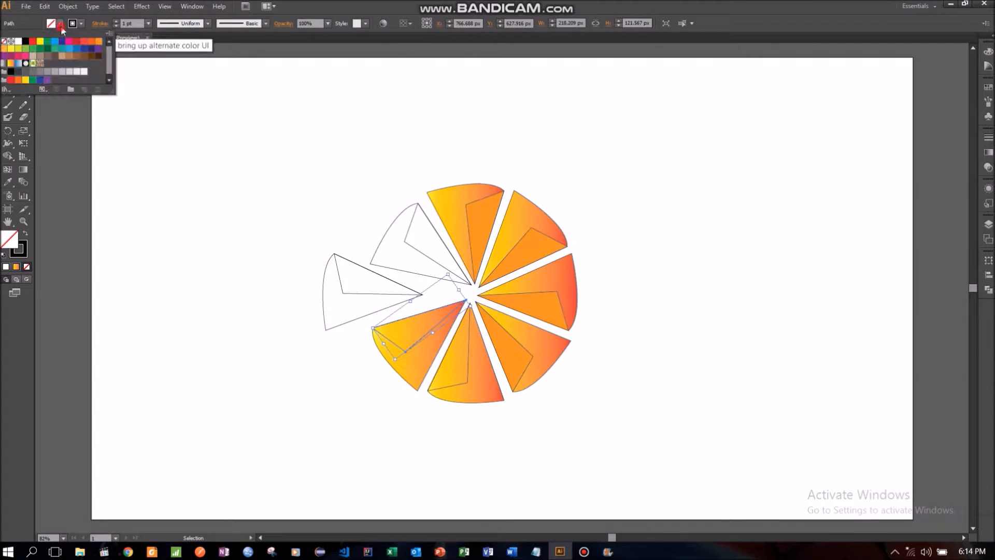
click(95, 45)
click(132, 201)
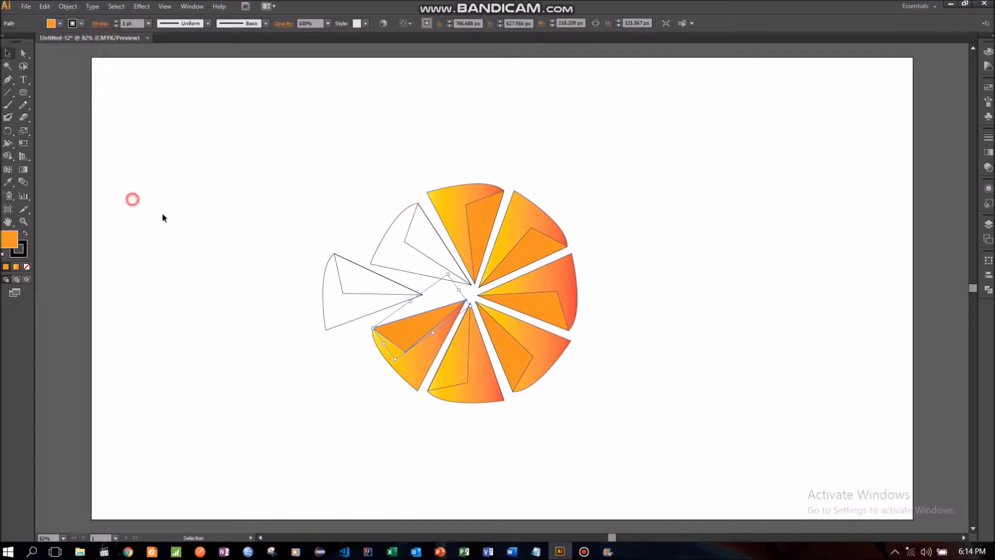
- Fill the inner facet of the bottom wedge with solid orange
click(469, 367)
click(60, 24)
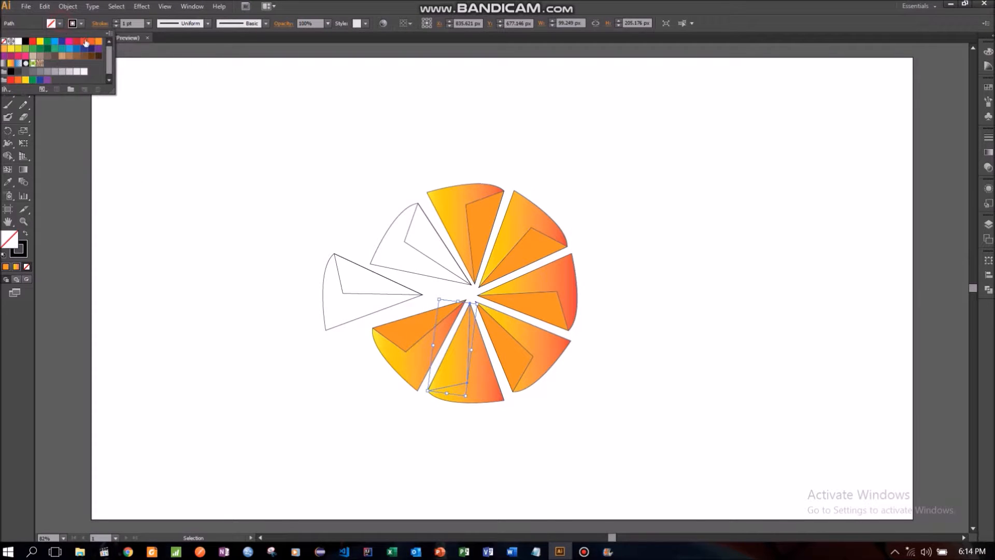
click(99, 44)
click(166, 220)
- Fill the outer shape of the detached left wedge with the Orange, Yellow gradient
click(352, 310)
click(60, 23)
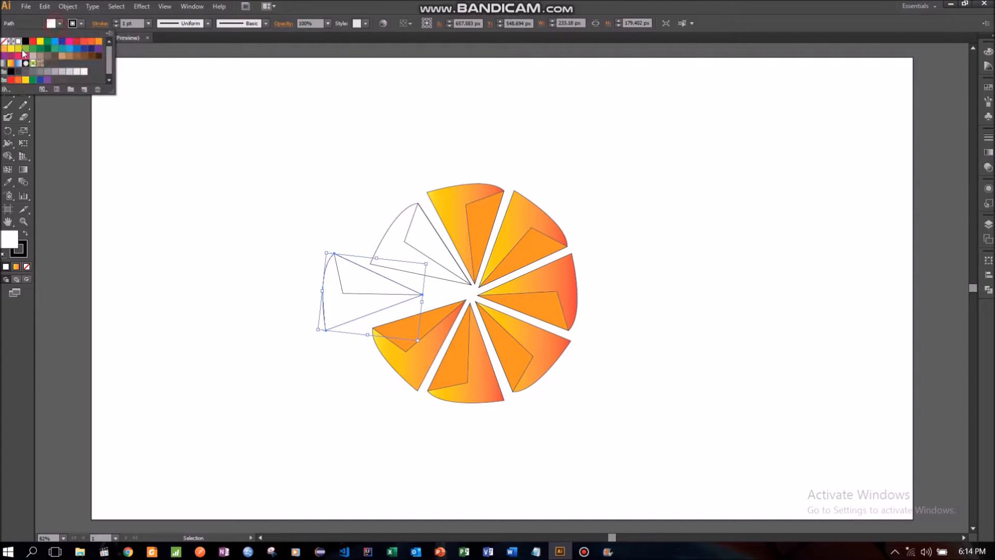
click(20, 57)
- Fill the outer shape of the upper-left wedge with the Orange, Yellow gradient
click(393, 236)
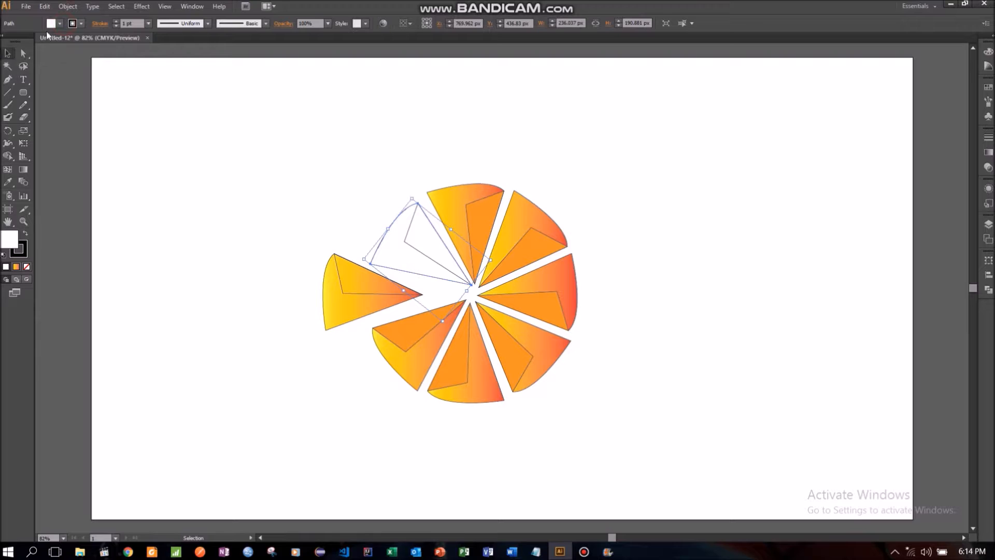
click(60, 23)
click(10, 63)
click(129, 170)
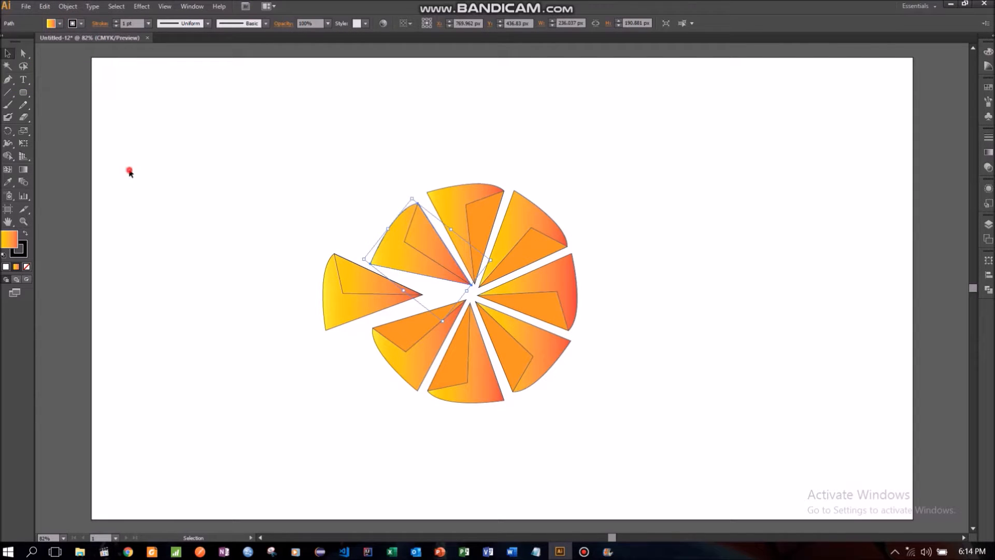
- Fill the inner facet of the upper-left wedge with solid orange
click(406, 240)
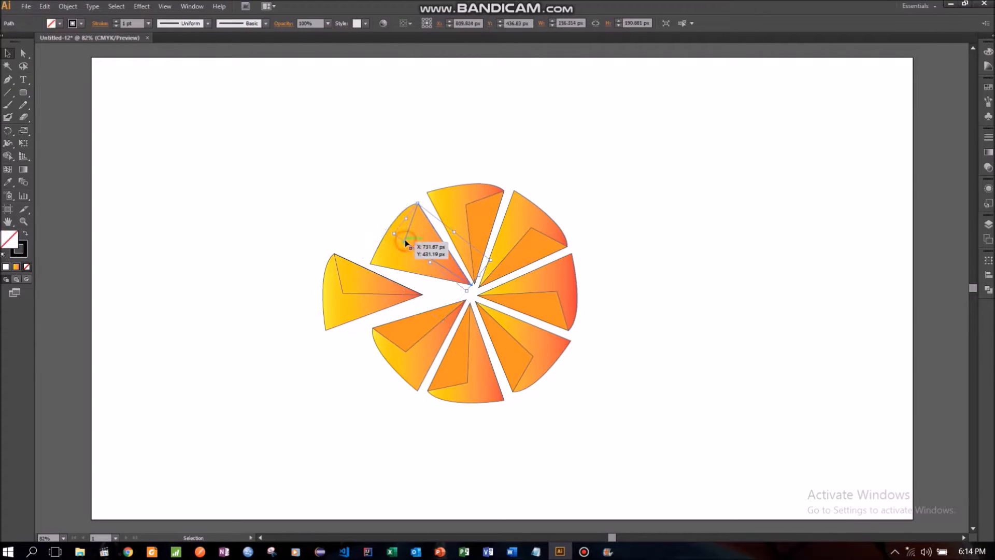
click(59, 24)
click(99, 48)
click(178, 174)
- Give all the wedges and their inner facets a white stroke with a weight of 7 pt
mouse_move(251, 133)
mouse_down()
mouse_move(544, 327)
mouse_move(684, 396)
mouse_up()
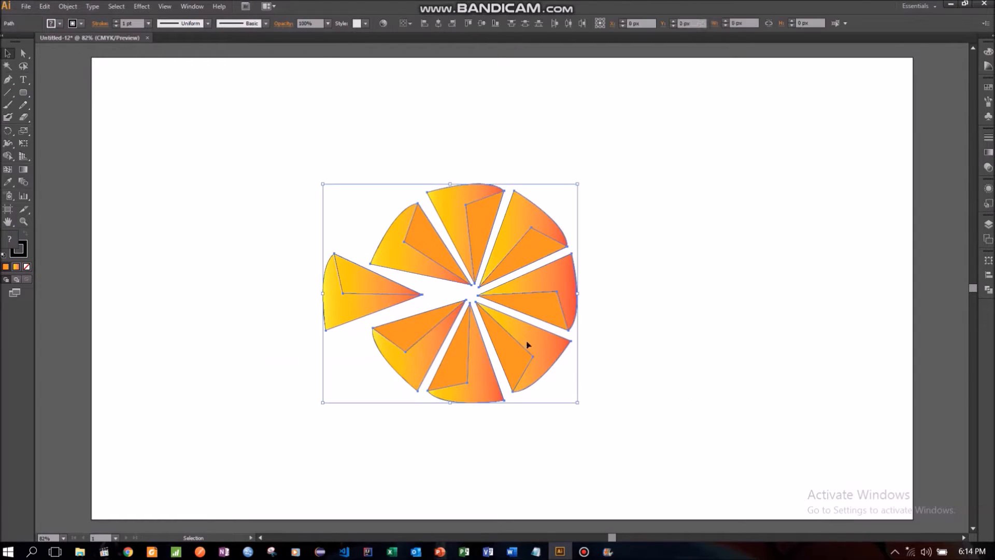
click(78, 24)
click(17, 42)
click(117, 21)
click(116, 21)
click(117, 21)
click(116, 21)
click(117, 21)
click(184, 174)
- Set the stroke of the upper-left wedge's inner facet to None
click(415, 239)
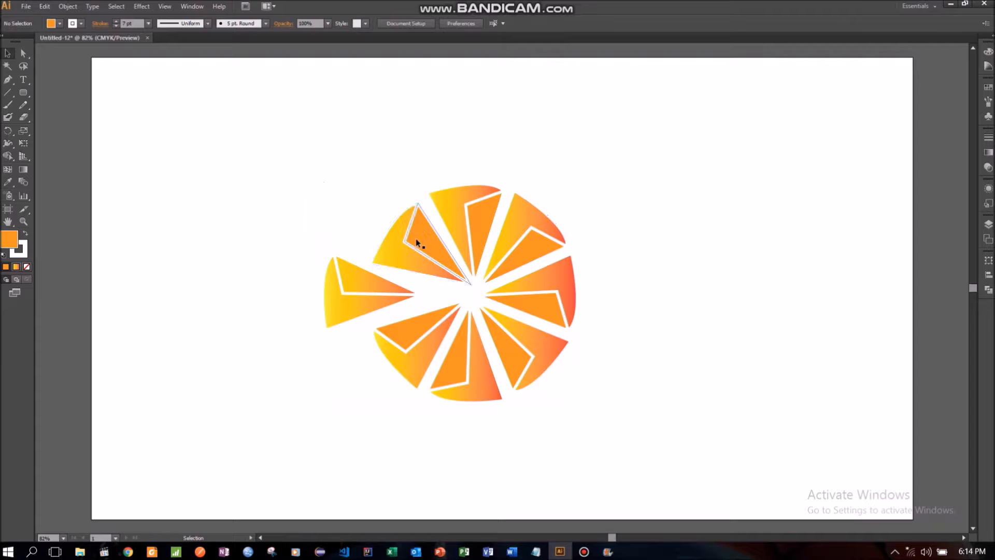
click(82, 22)
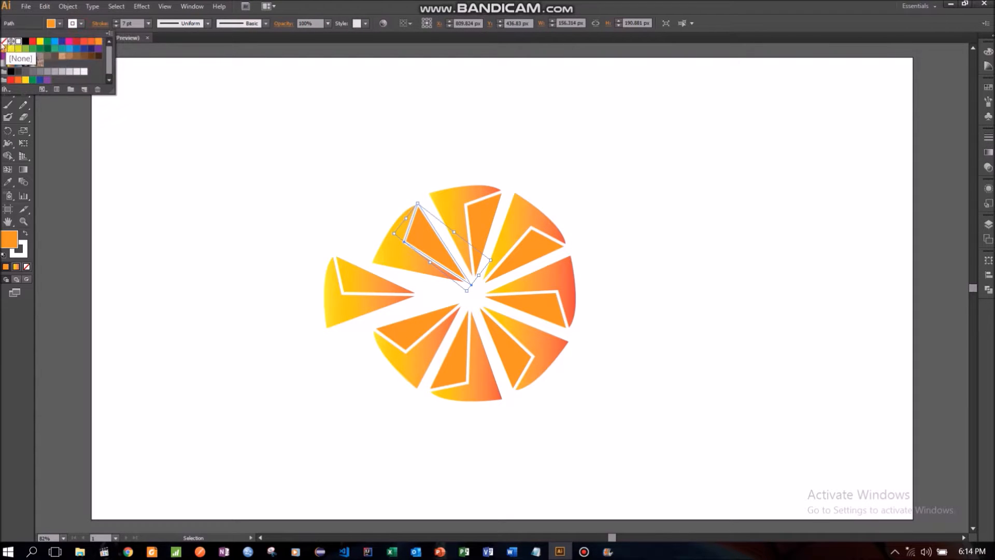
click(5, 41)
click(123, 161)
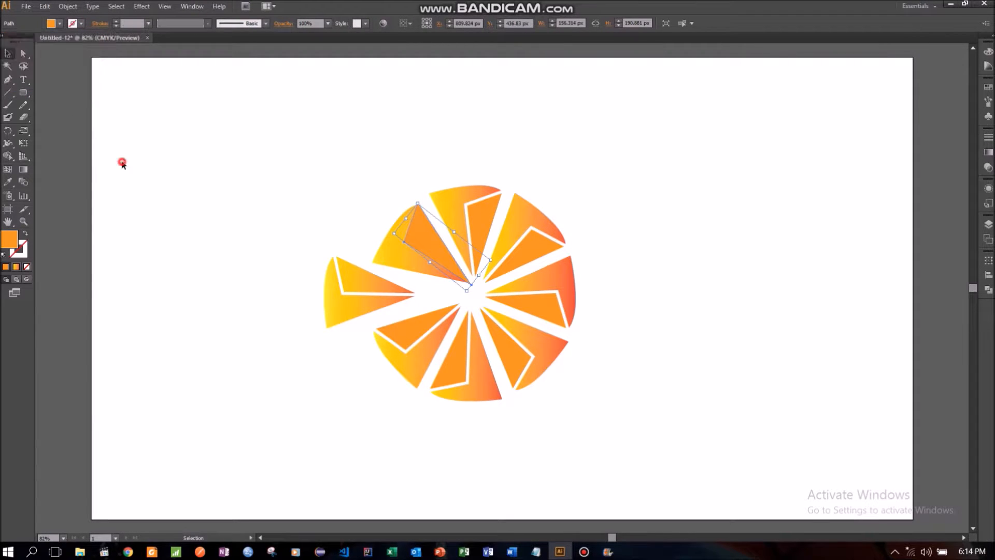
- Set the stroke of the top wedge's inner facet to None
click(474, 207)
click(81, 23)
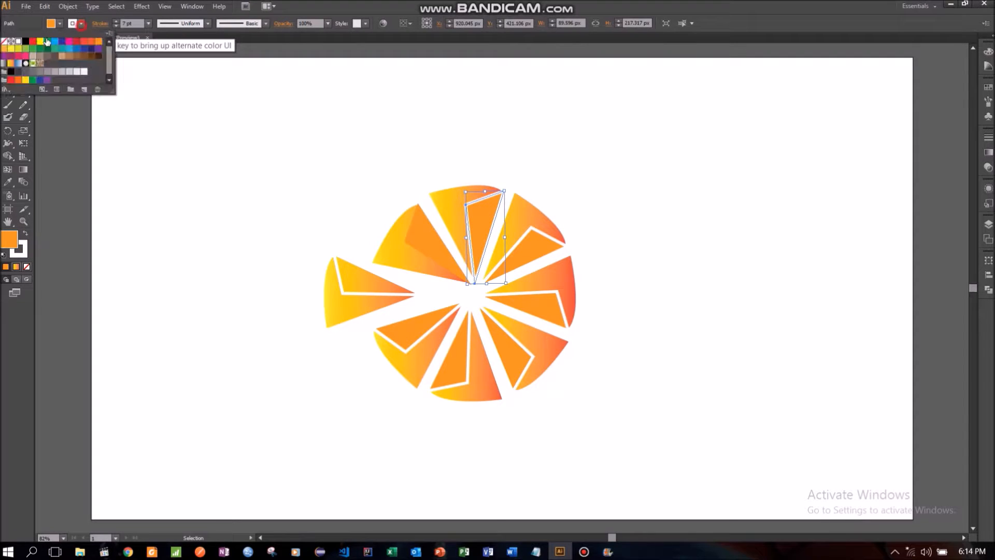
click(6, 41)
click(132, 169)
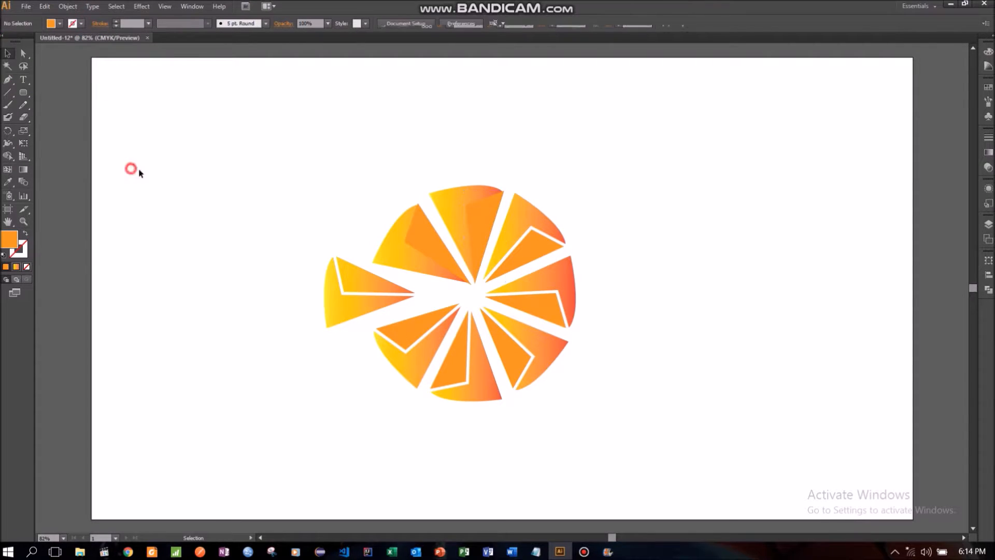
- Set the stroke of the upper-right wedge's inner facet to None
click(524, 244)
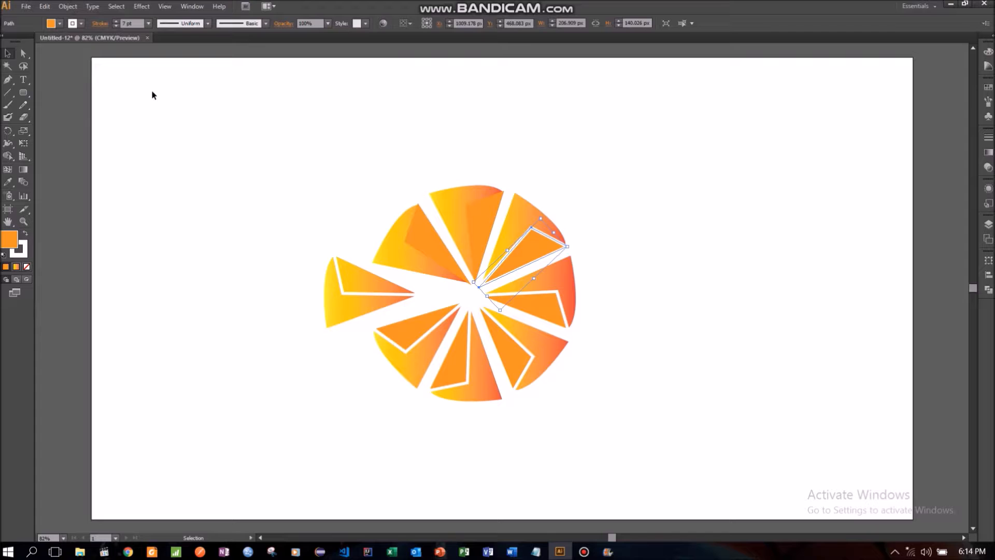
click(81, 23)
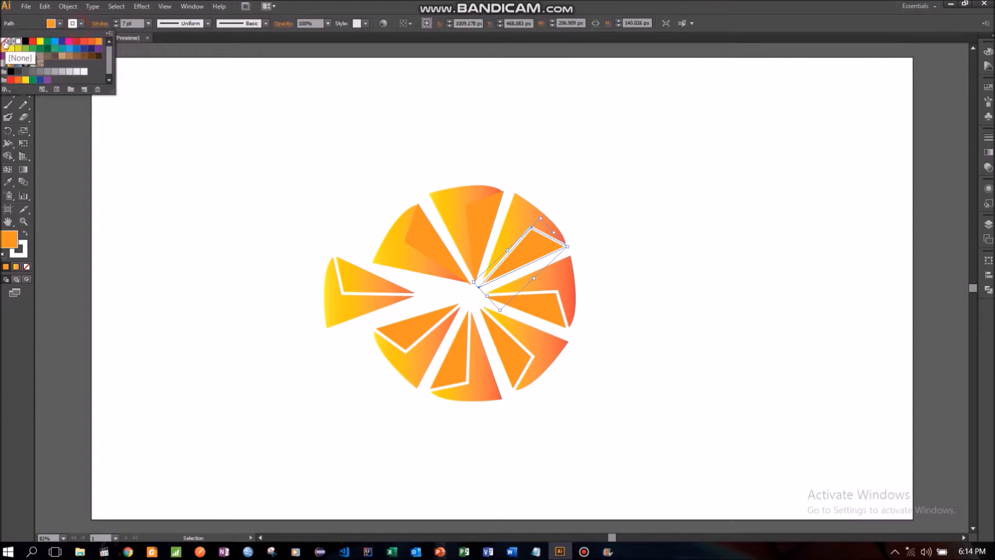
click(5, 40)
click(133, 200)
- Set the stroke of the right-pointing wedge's inner facet to None
click(523, 297)
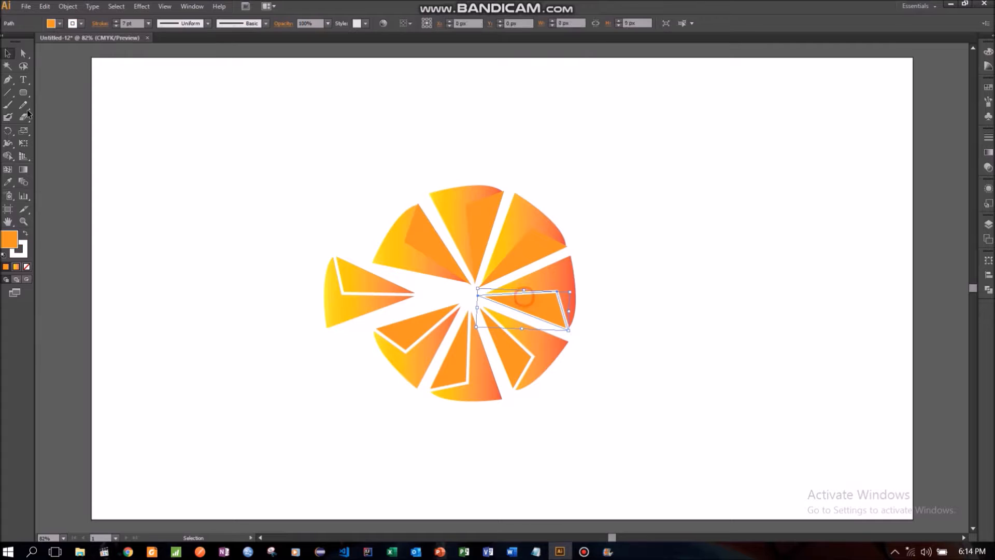
click(82, 23)
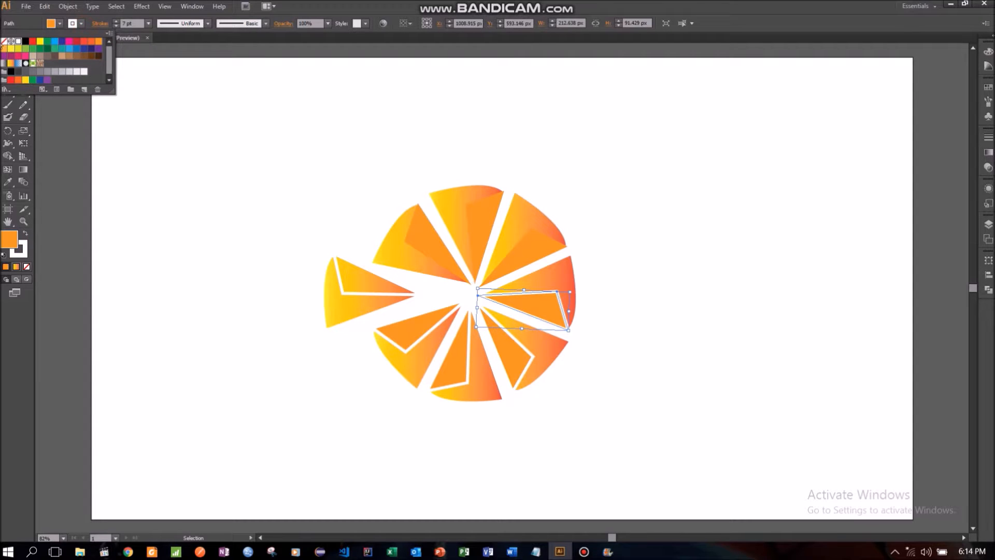
click(5, 41)
click(142, 204)
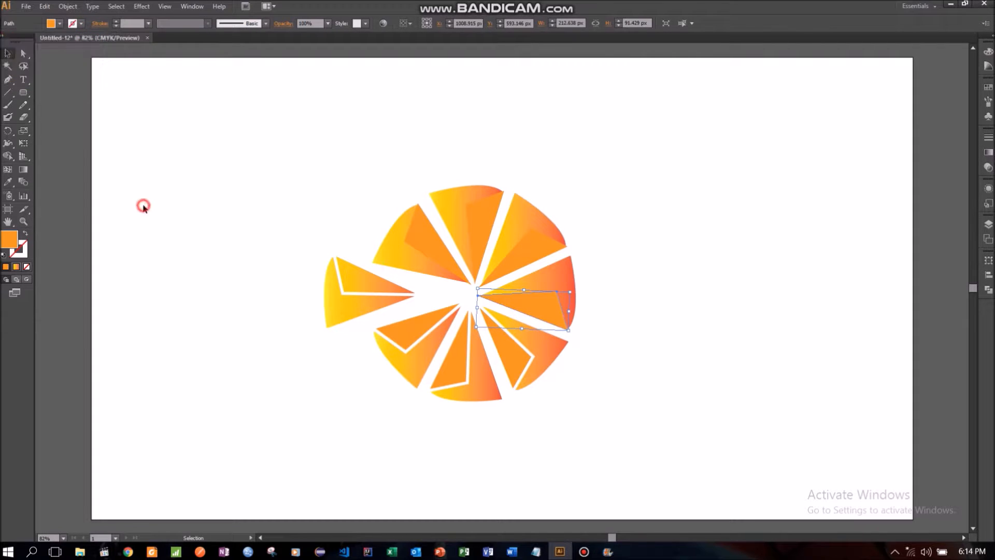
- Set the stroke of the lower-right wedge's inner facet to None
click(518, 345)
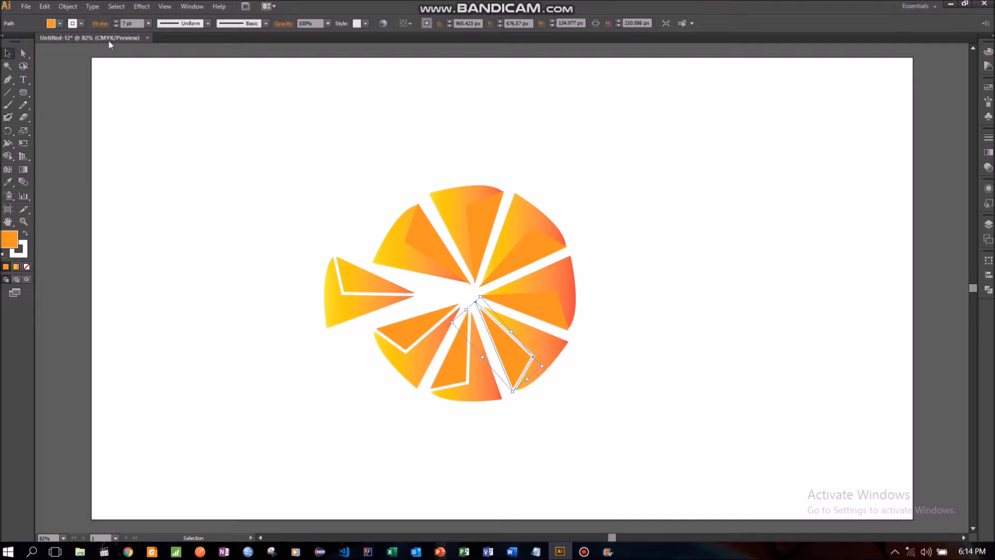
click(82, 23)
click(5, 41)
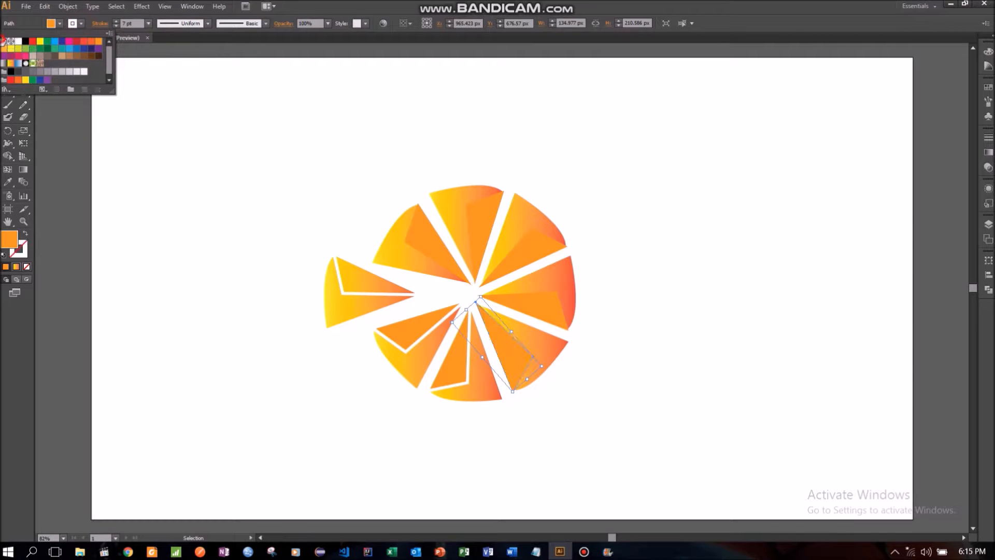
click(129, 222)
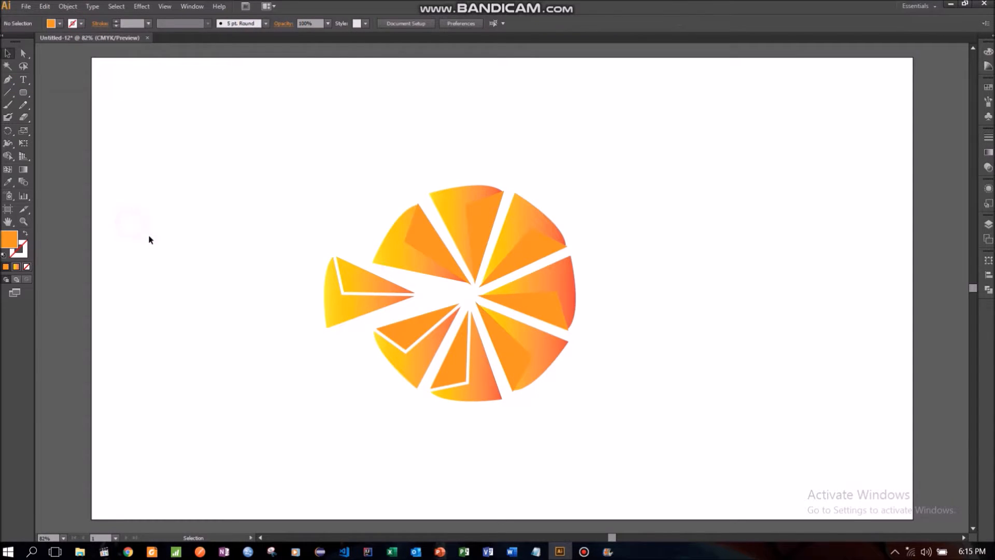
- Set the stroke of the bottom wedge's inner facet to None
click(462, 374)
click(82, 22)
click(6, 41)
click(111, 225)
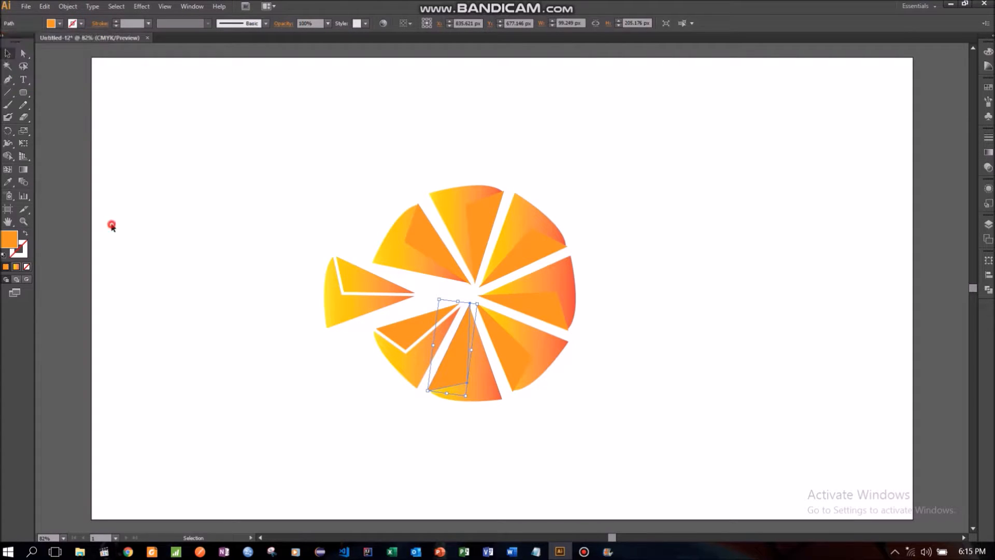
- Set the stroke of the lower-left wedge's inner facet to None
click(421, 335)
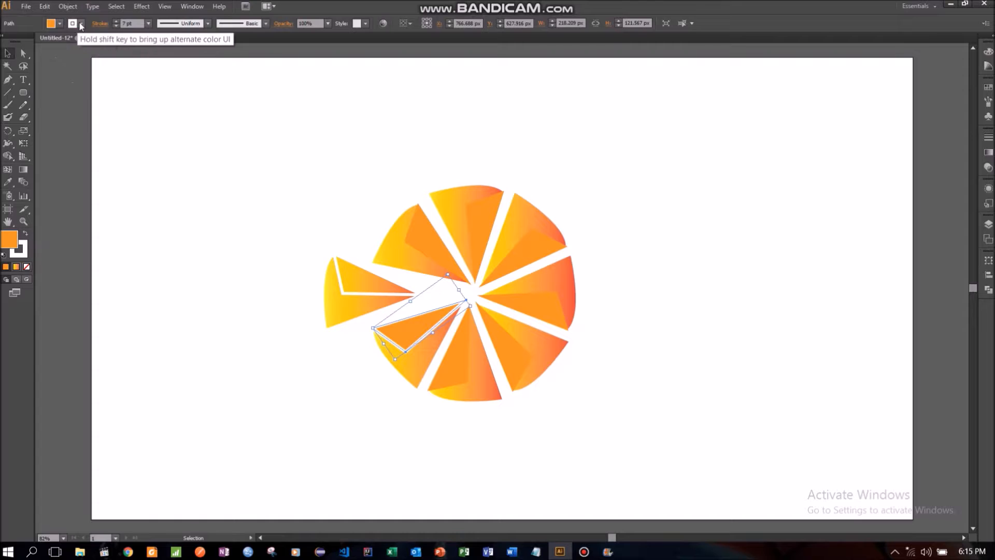
click(81, 24)
click(9, 41)
click(227, 264)
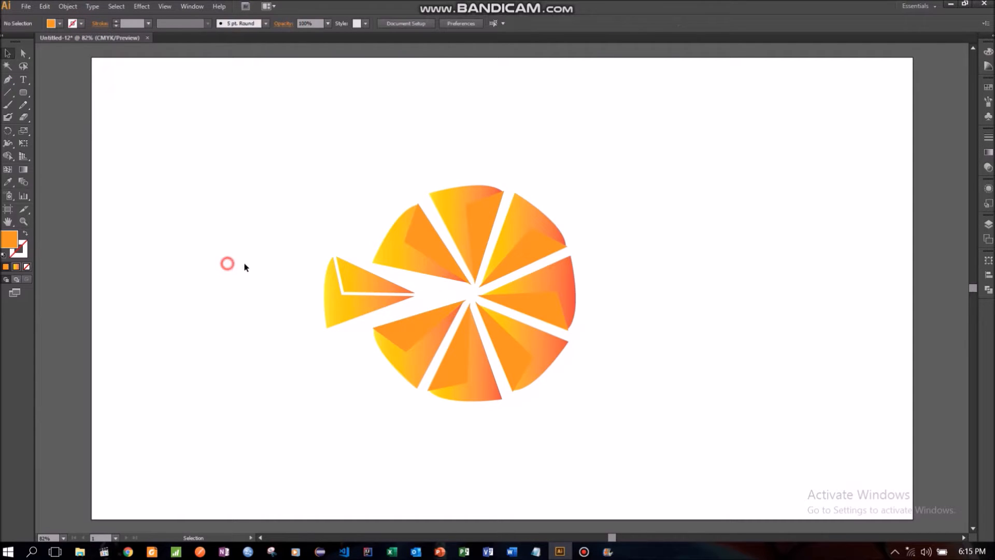
- Set the stroke of the detached left wedge's inner facet to None
click(362, 294)
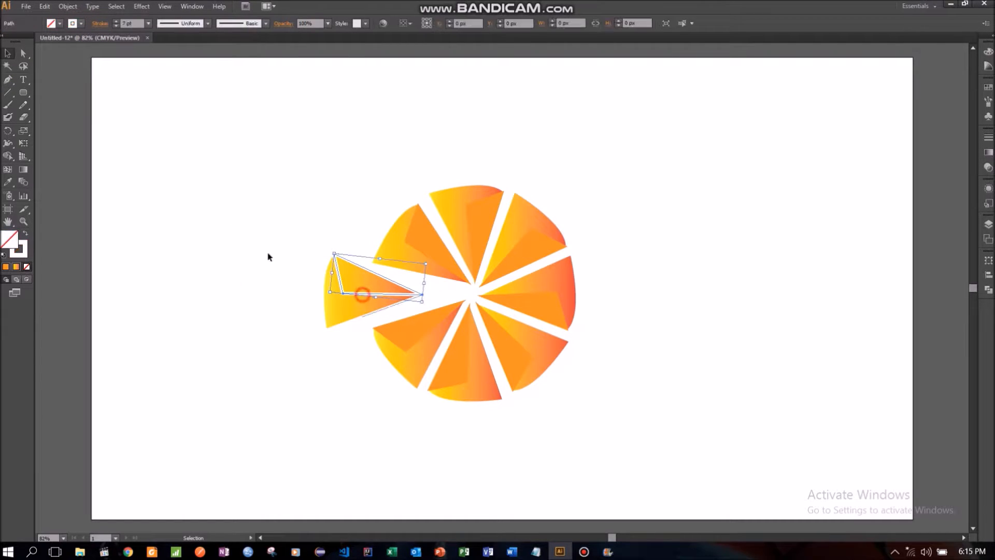
click(74, 23)
click(5, 45)
click(157, 235)
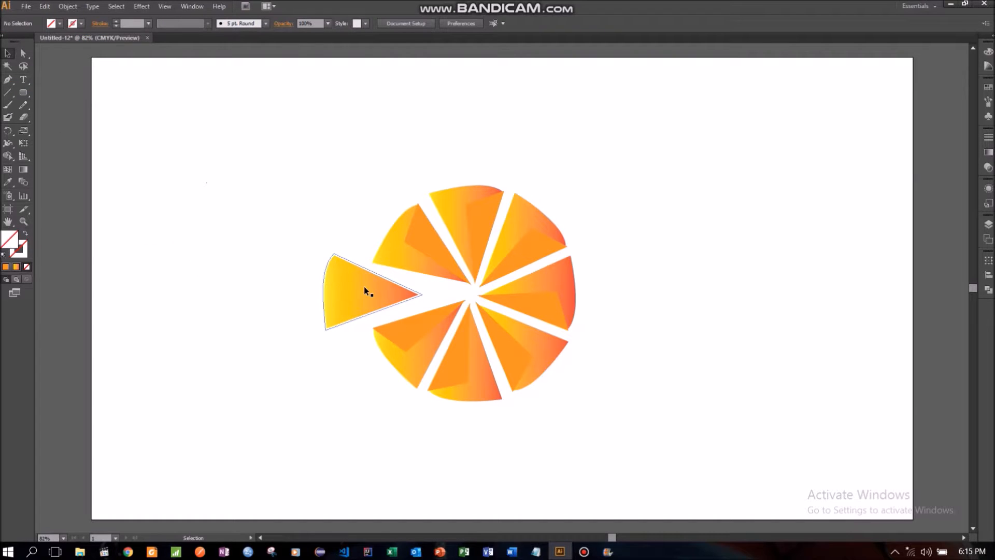
- Fill the inner facet of the detached left wedge with solid orange
click(335, 277)
click(61, 23)
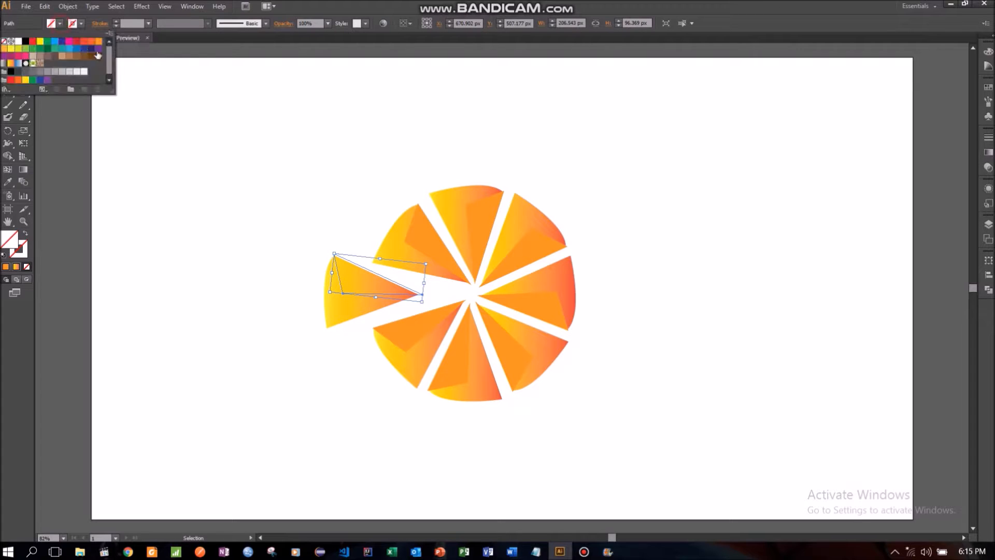
click(92, 52)
click(164, 203)
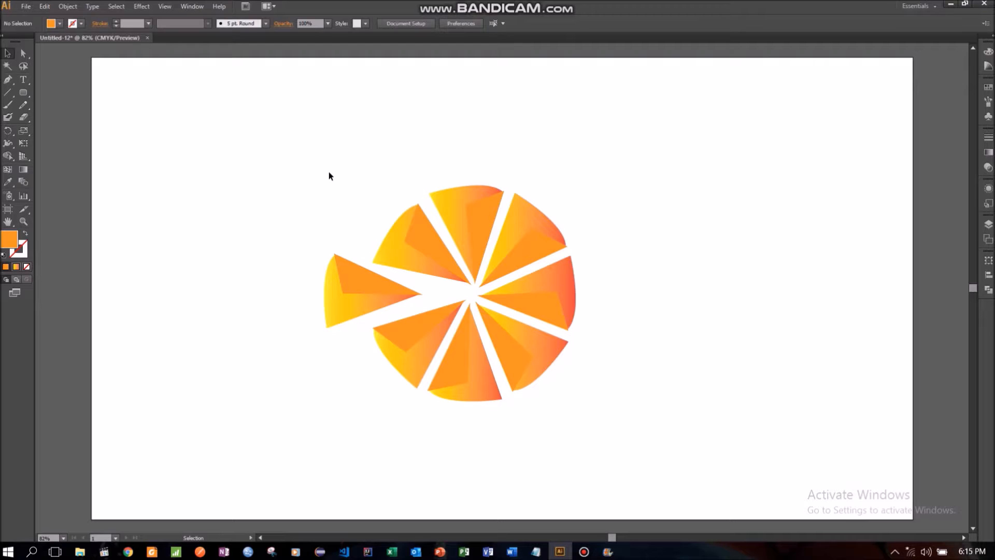
- Examine the gaps between the wedge tips at the pinwheel's centre and the outlines of all wedges
click(494, 268)
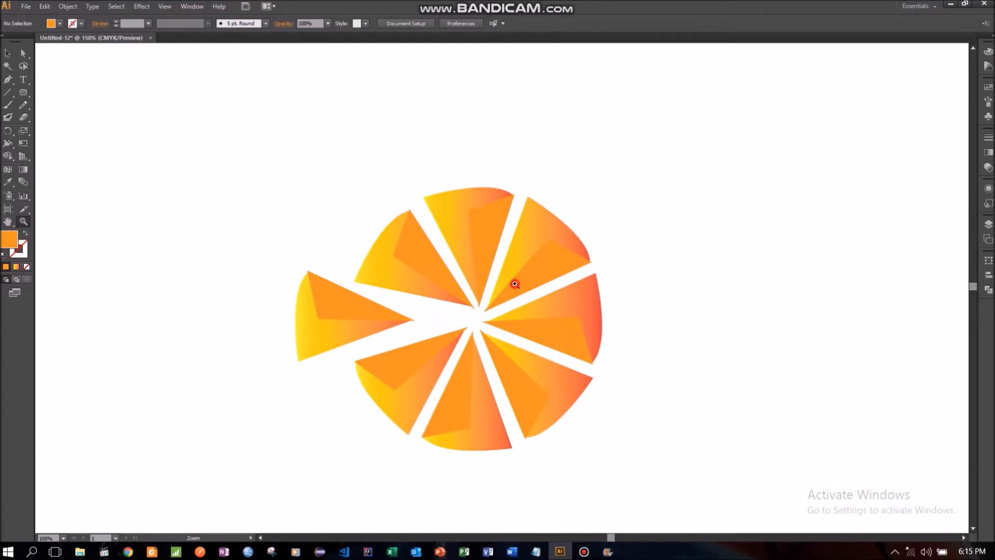
click(516, 283)
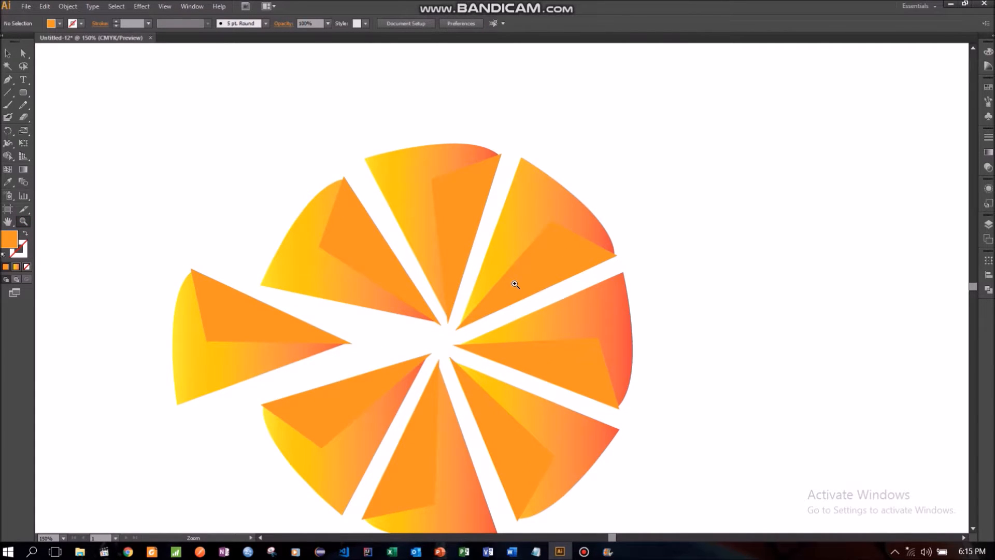
click(518, 316)
click(477, 310)
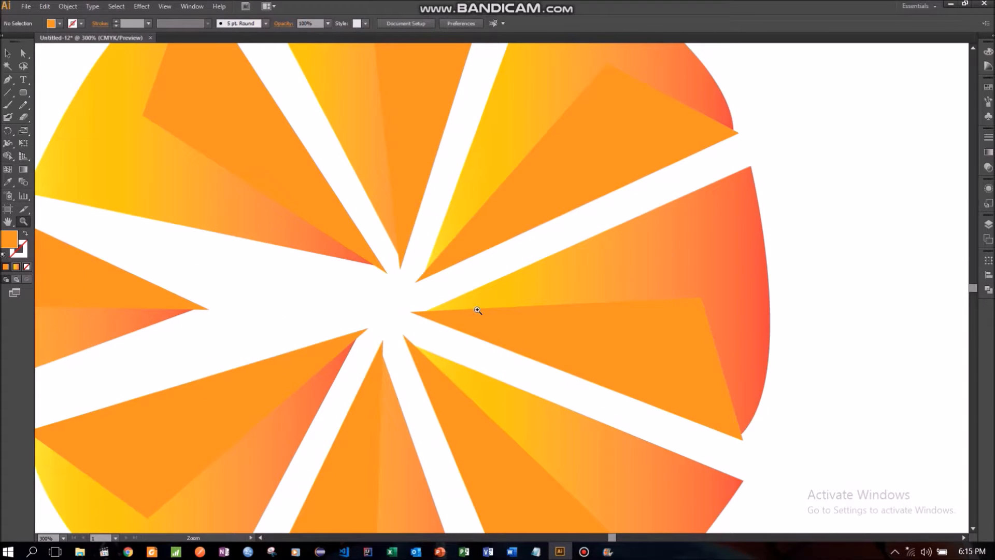
right_click(342, 263)
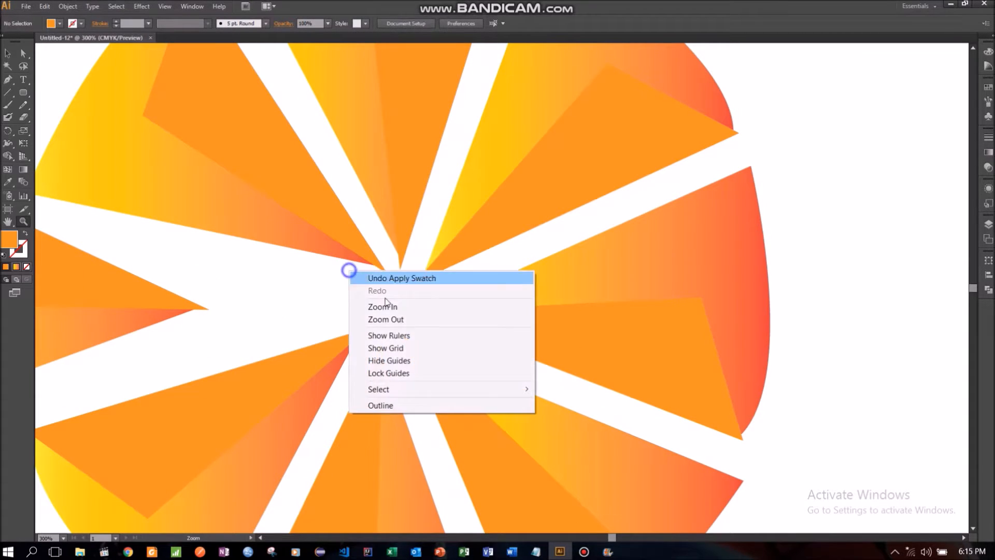
click(410, 320)
right_click(375, 244)
click(427, 293)
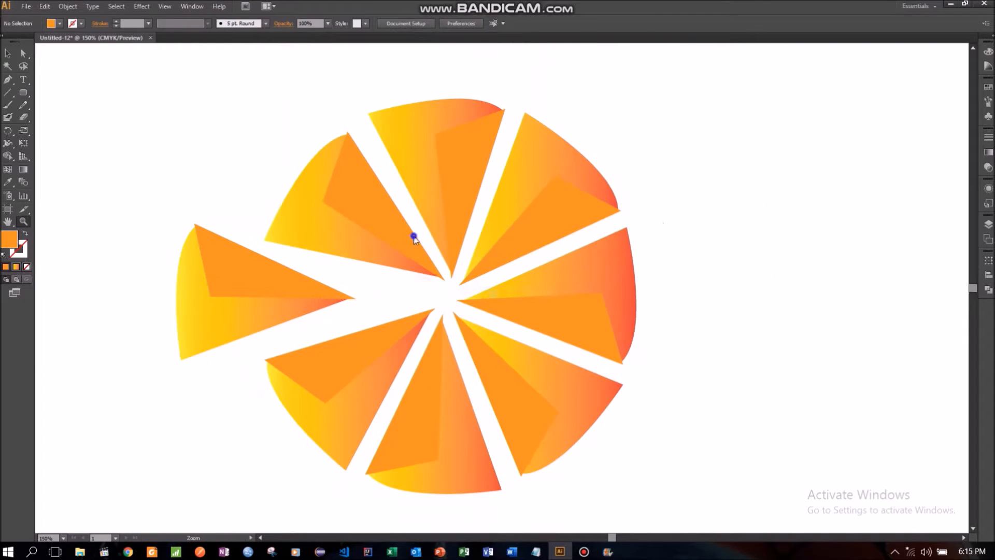
right_click(415, 231)
click(465, 285)
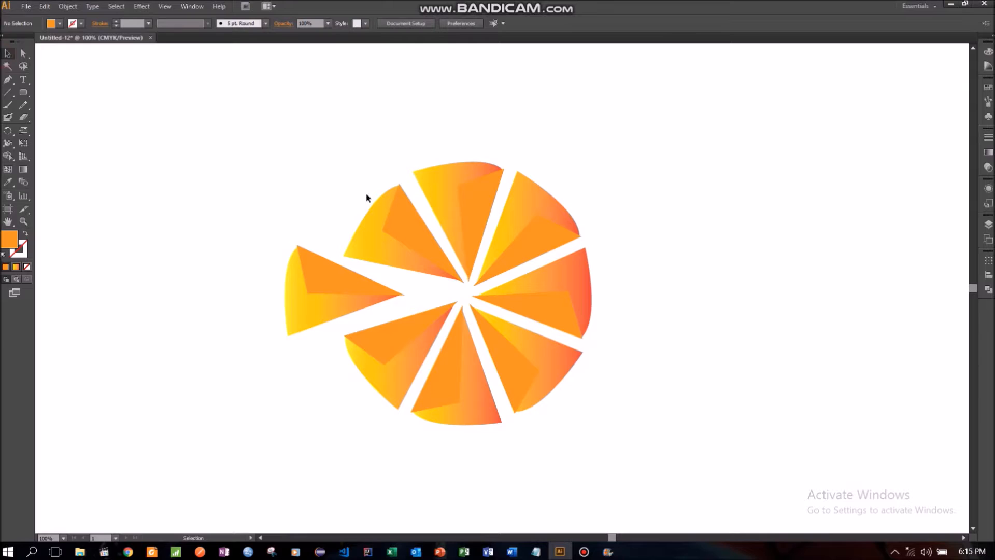
drag(222, 154, 584, 443)
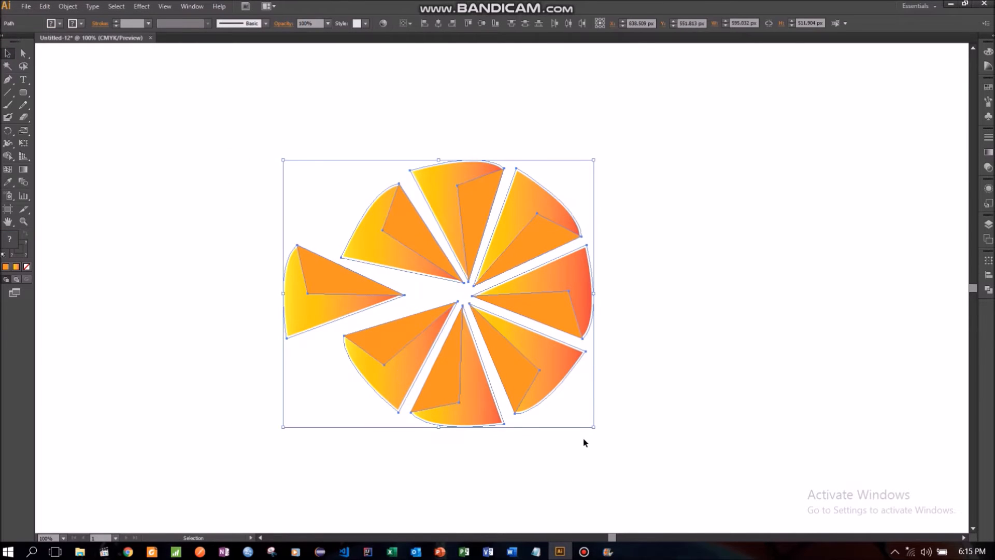
click(195, 246)
- Set the stroke of the upper-left wedge's gradient outer shape to None
click(362, 239)
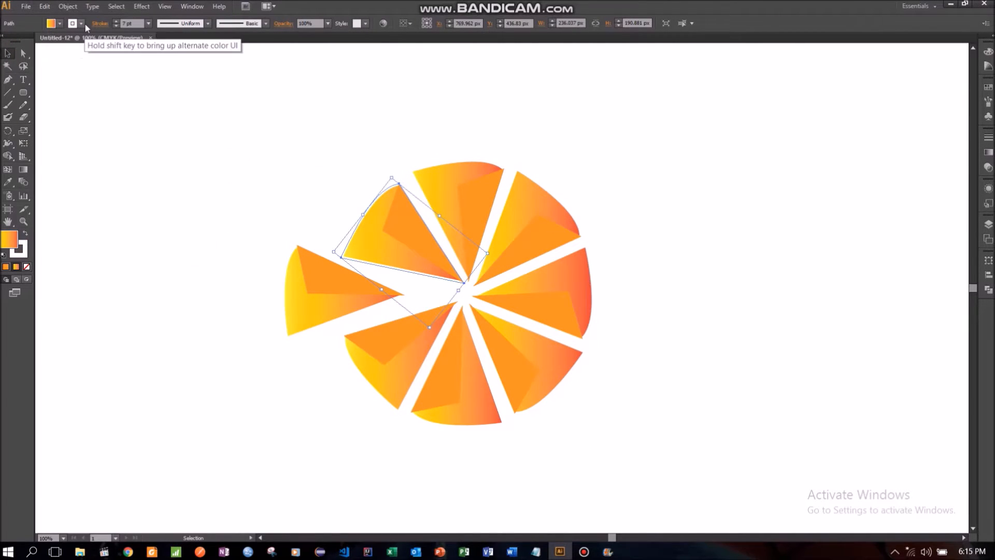
click(82, 23)
click(3, 41)
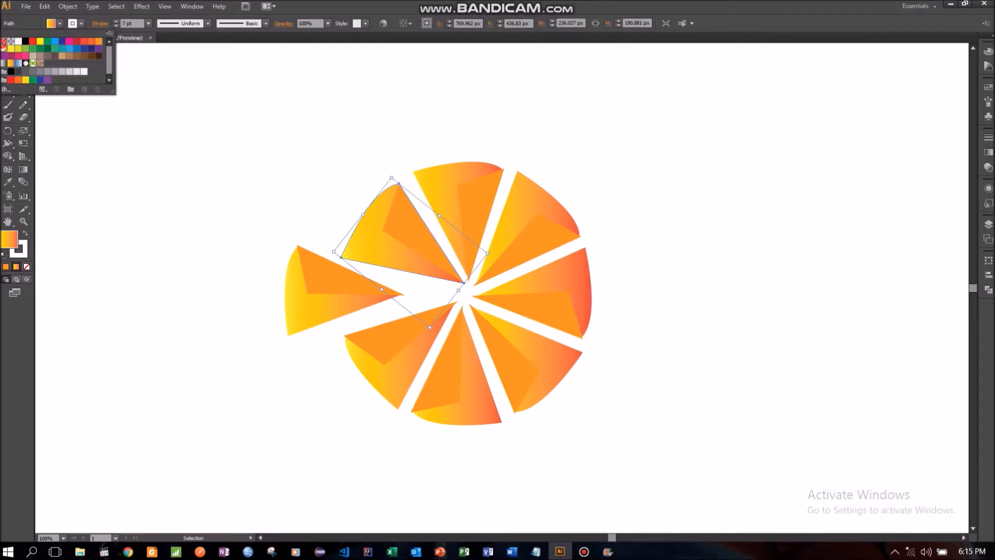
click(102, 193)
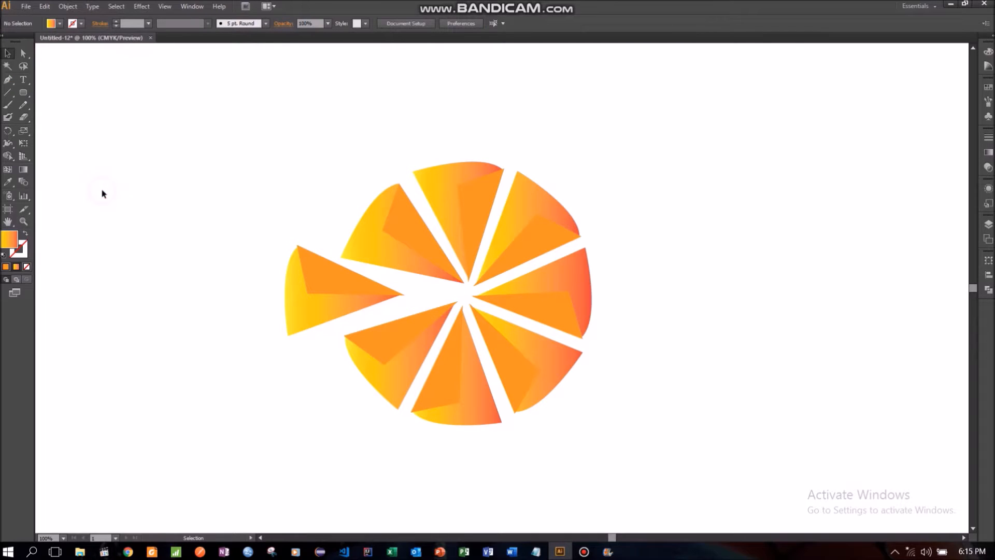
- Set the stroke of the top wedge's gradient outer shape to None
click(435, 204)
click(82, 24)
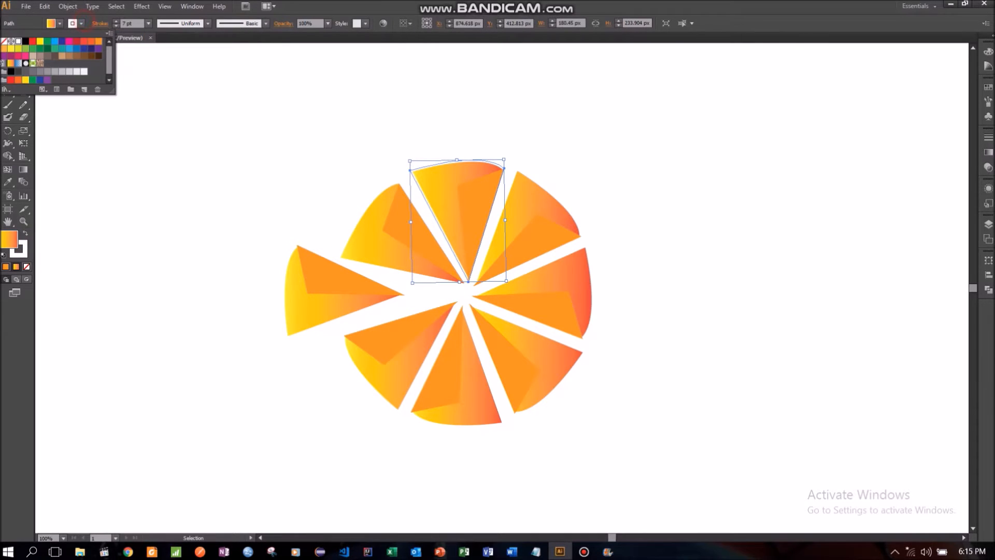
click(4, 41)
click(89, 191)
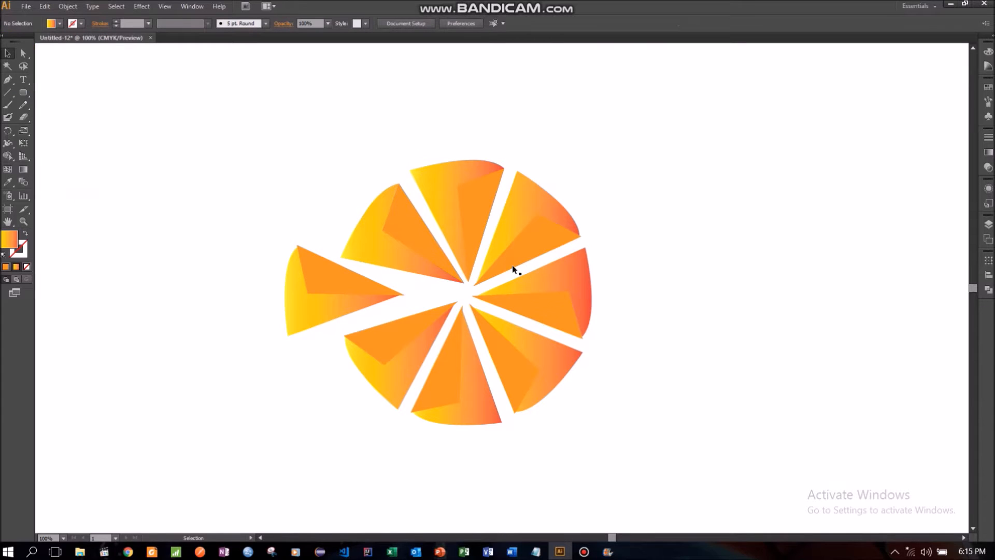
- Set the stroke of the upper-right wedge's gradient outer shape to None
click(496, 228)
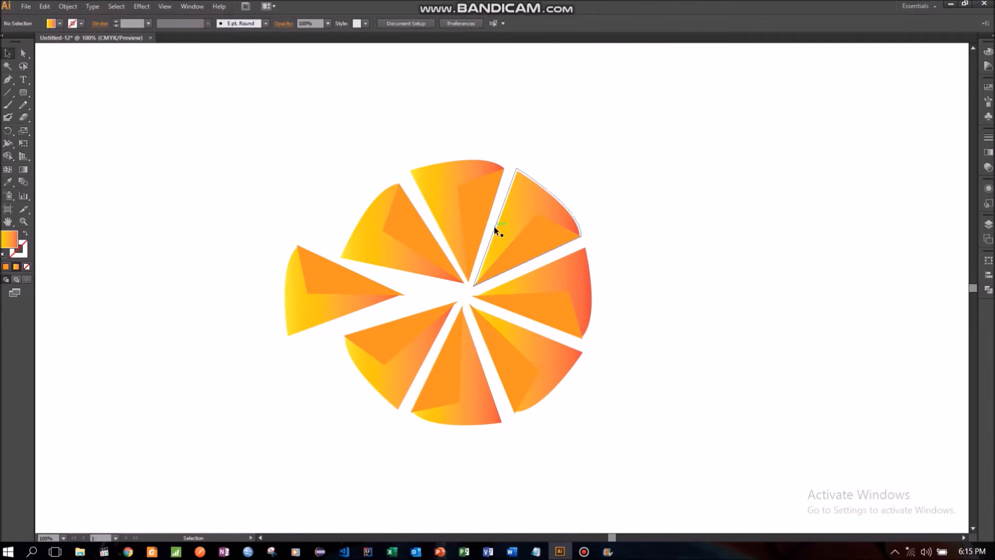
click(71, 24)
click(147, 177)
click(147, 177)
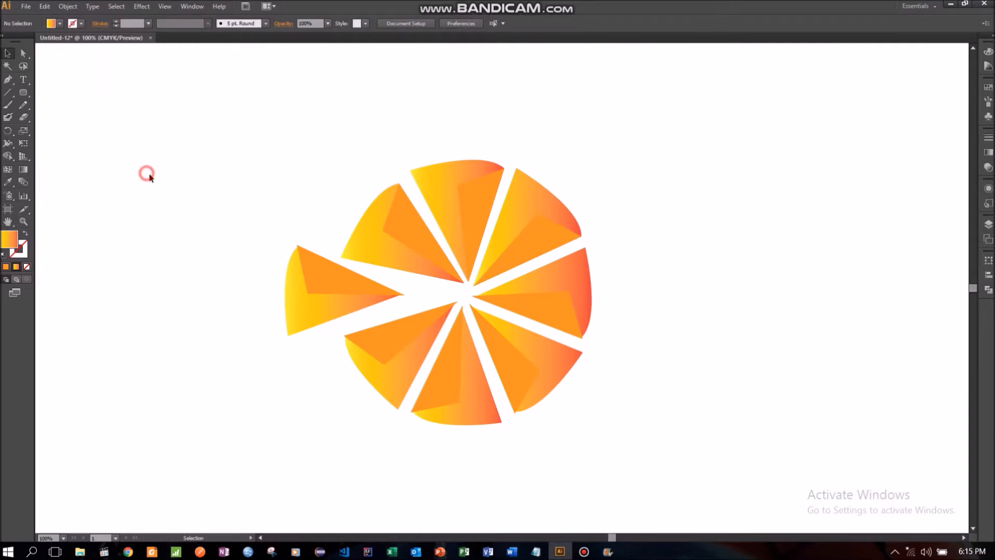
- Set the stroke of the right wedge's gradient outer shape to None
click(529, 285)
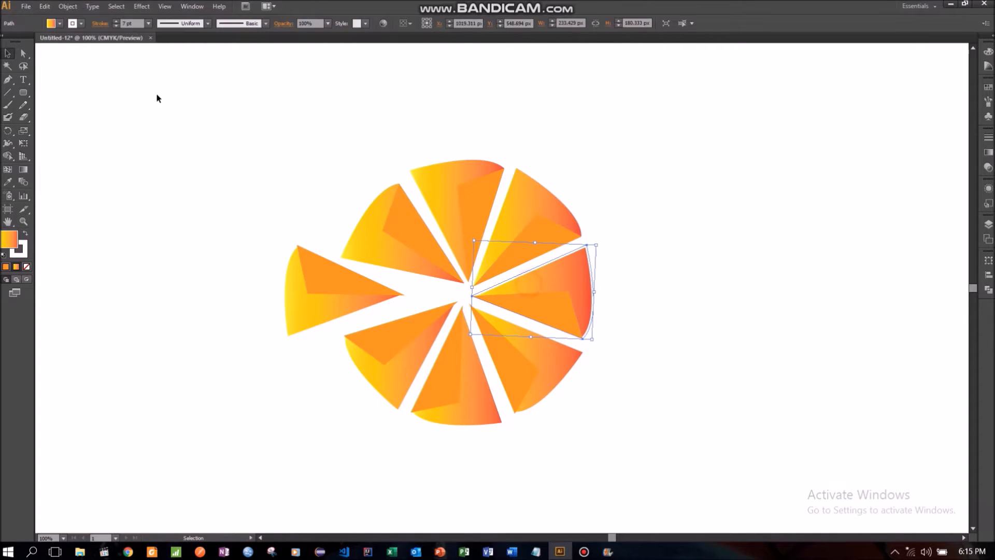
click(82, 23)
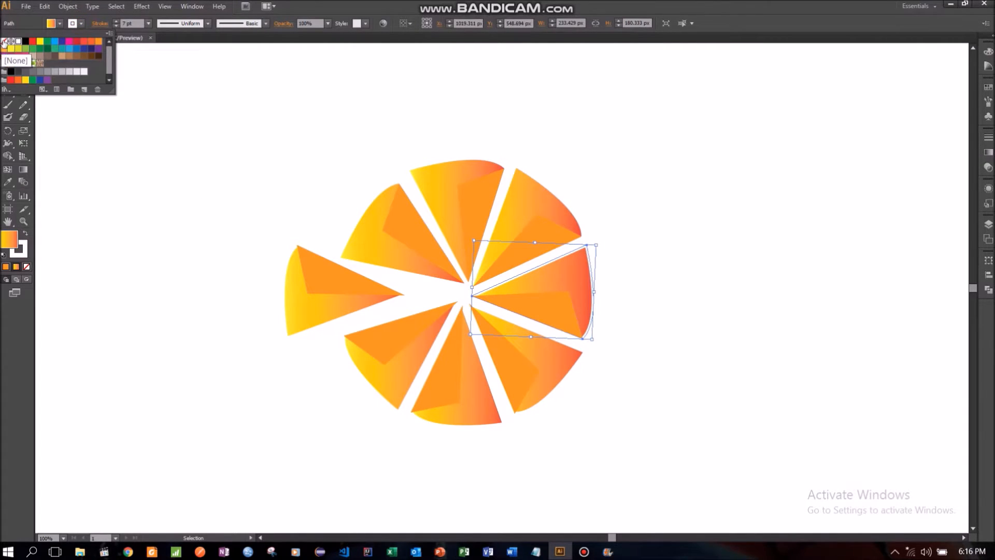
click(4, 47)
- Set the stroke of the lower-right wedge's gradient outer shape to None
click(553, 367)
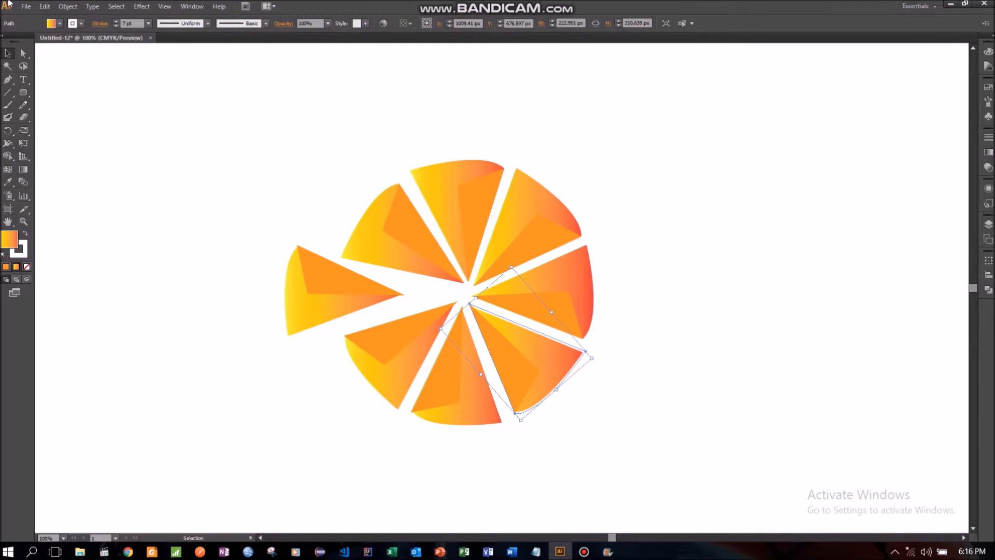
click(80, 24)
click(4, 41)
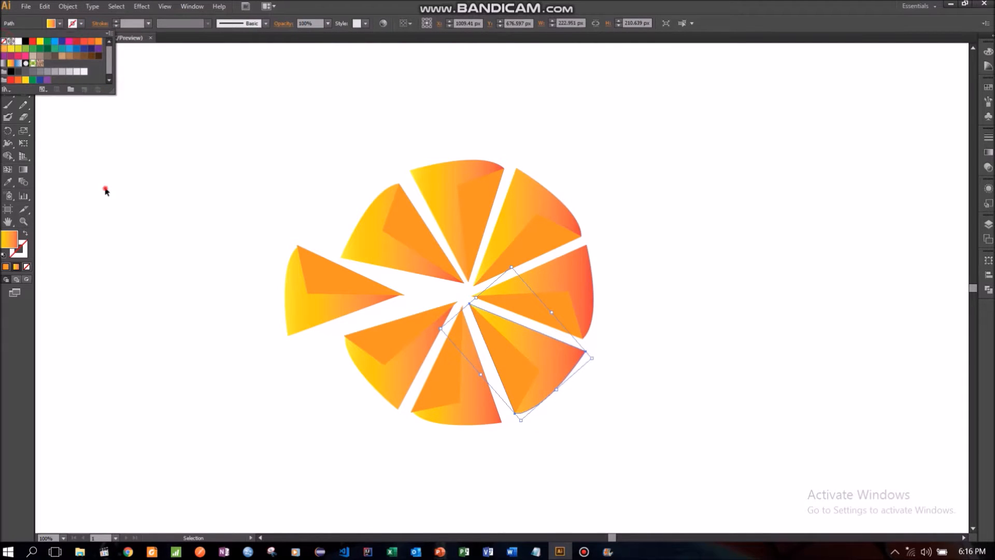
click(104, 187)
- Set the stroke of the bottom wedge's gradient outer shape to None
click(481, 366)
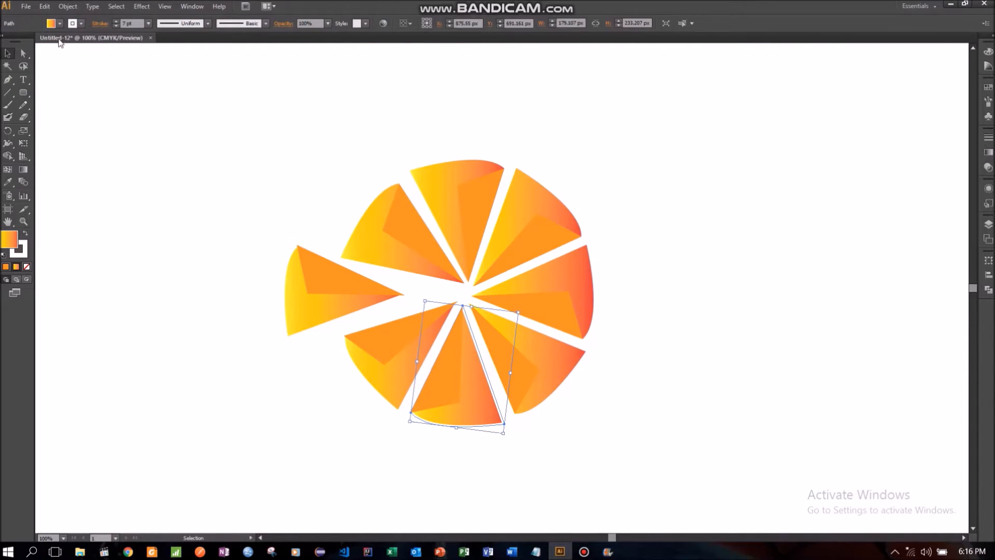
click(81, 24)
click(5, 44)
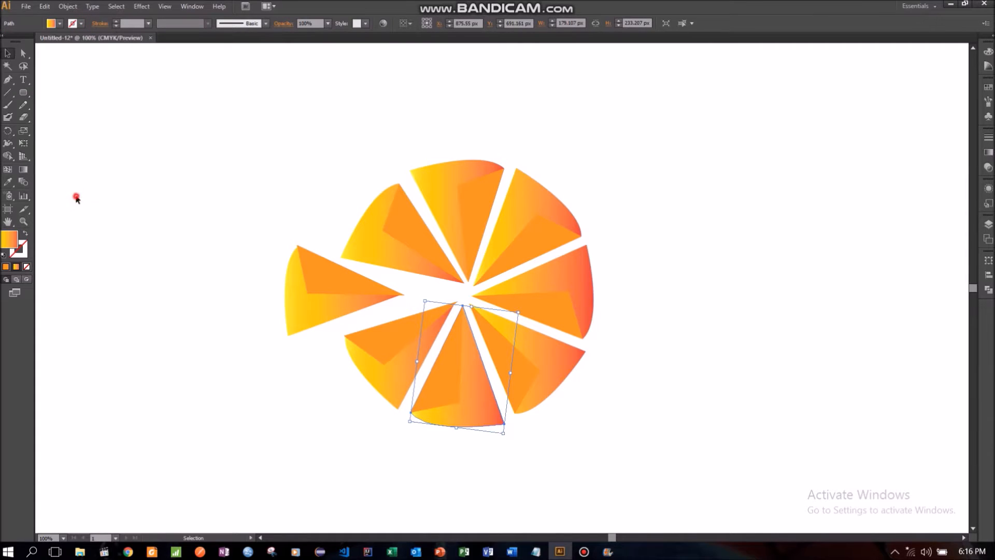
click(74, 196)
- Set the stroke of the lower-left wedge's gradient outer shape to None
click(382, 403)
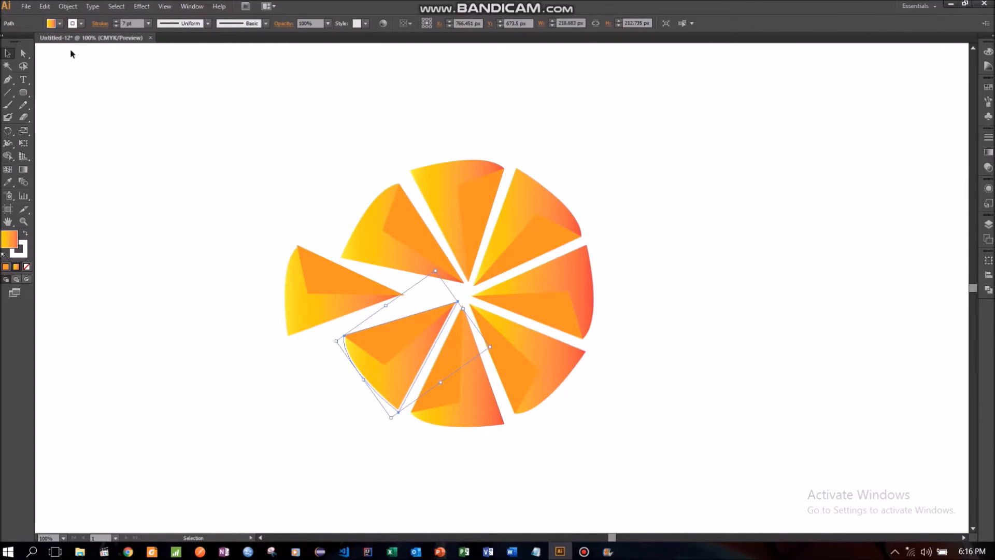
click(81, 24)
click(4, 41)
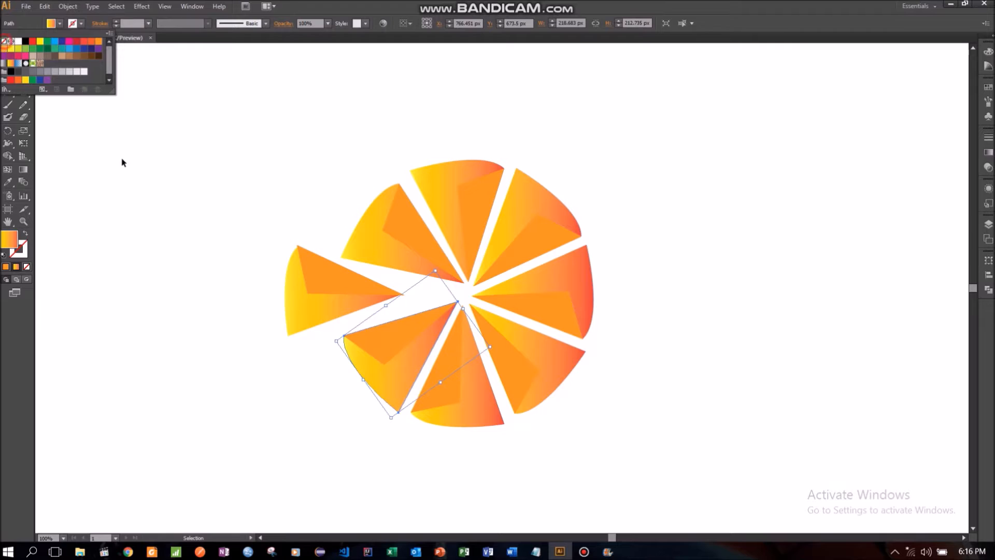
click(123, 162)
- Set the stroke of the detached left wedge's gradient outer shape to None
click(295, 271)
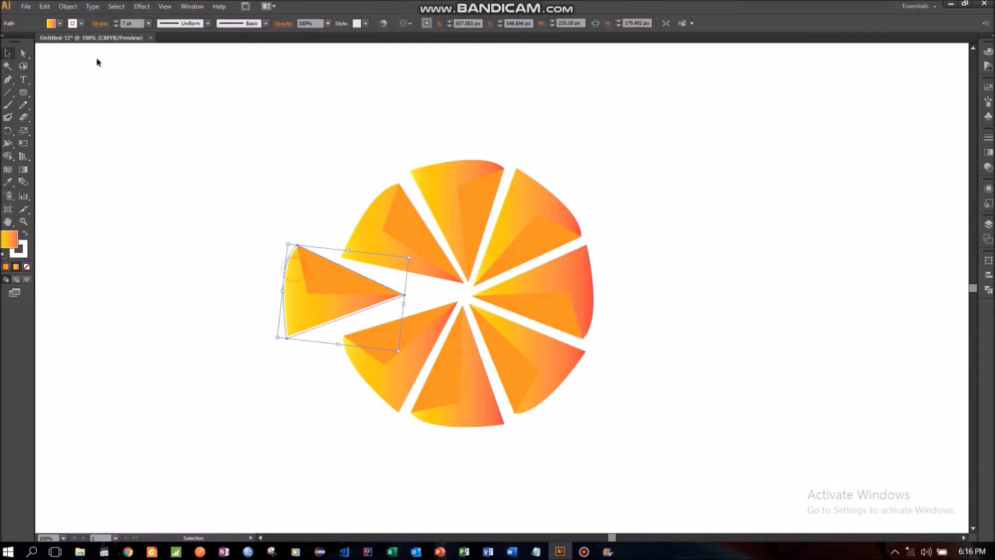
click(81, 24)
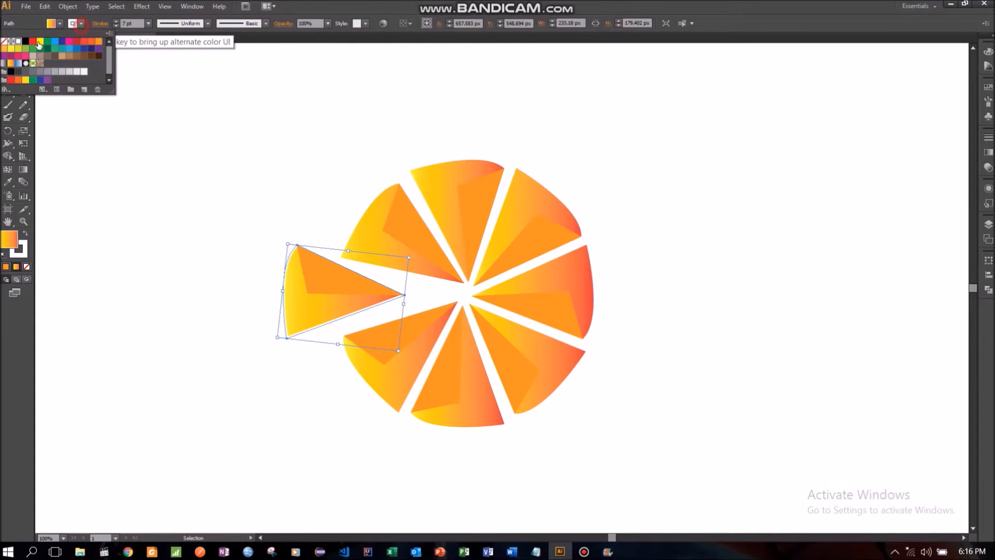
click(4, 41)
click(87, 193)
click(61, 213)
- Rotate the whole upper-left wedge slightly clockwise and shift it a little to the left
click(23, 221)
right_click(219, 186)
click(237, 229)
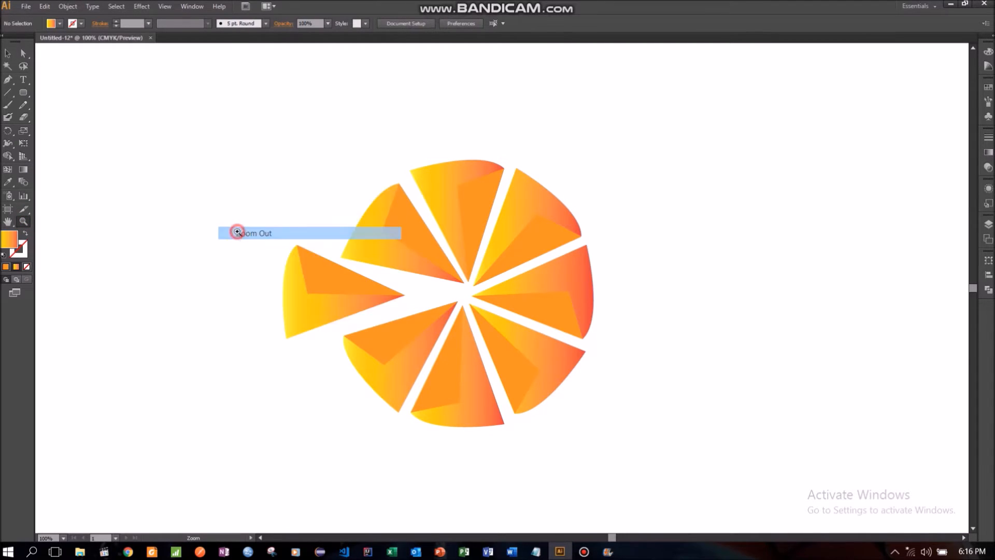
click(550, 254)
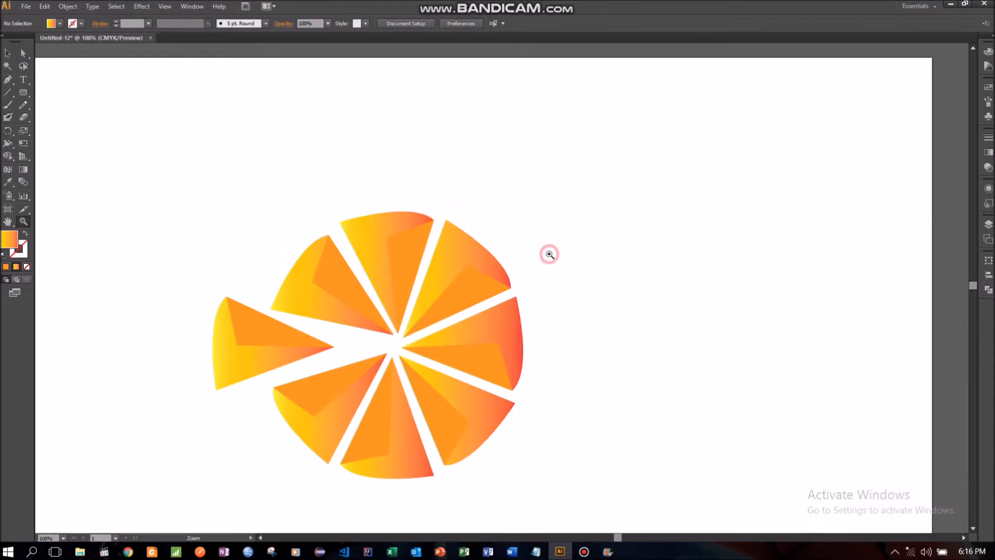
click(7, 52)
drag(259, 252, 299, 294)
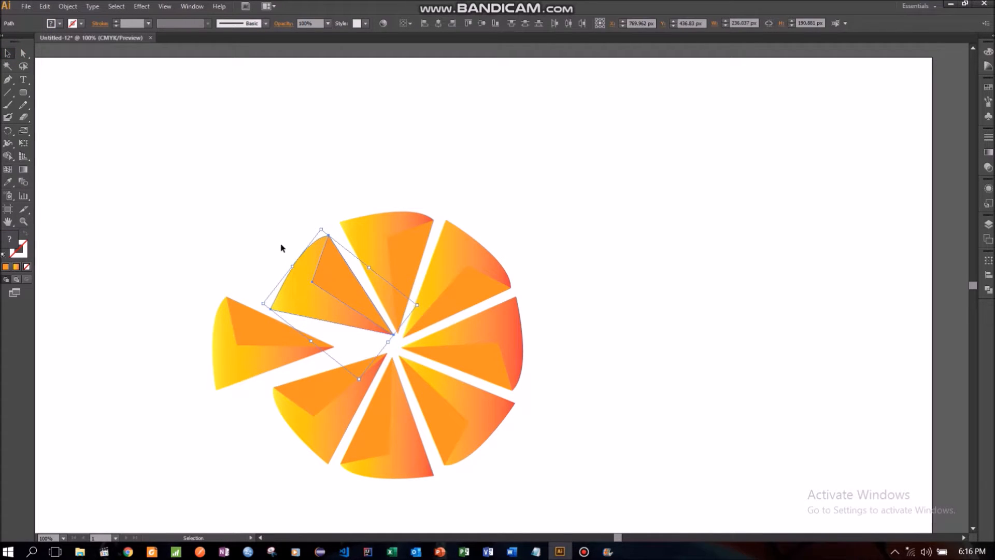
mouse_move(315, 228)
mouse_down()
mouse_move(340, 220)
mouse_move(325, 219)
mouse_up()
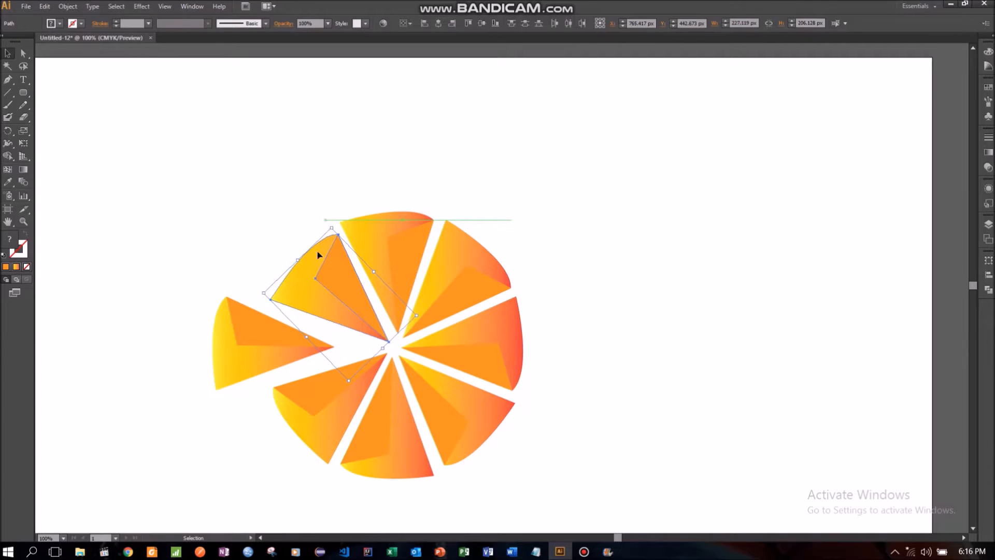
drag(311, 280, 311, 278)
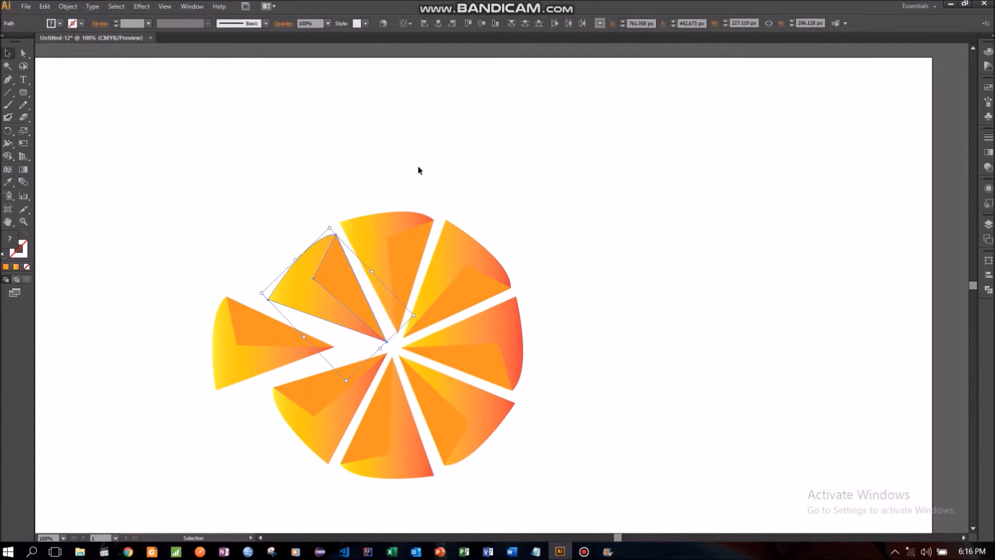
click(444, 160)
- Rotate the whole top wedge slightly clockwise to even out the gaps beside it
click(387, 263)
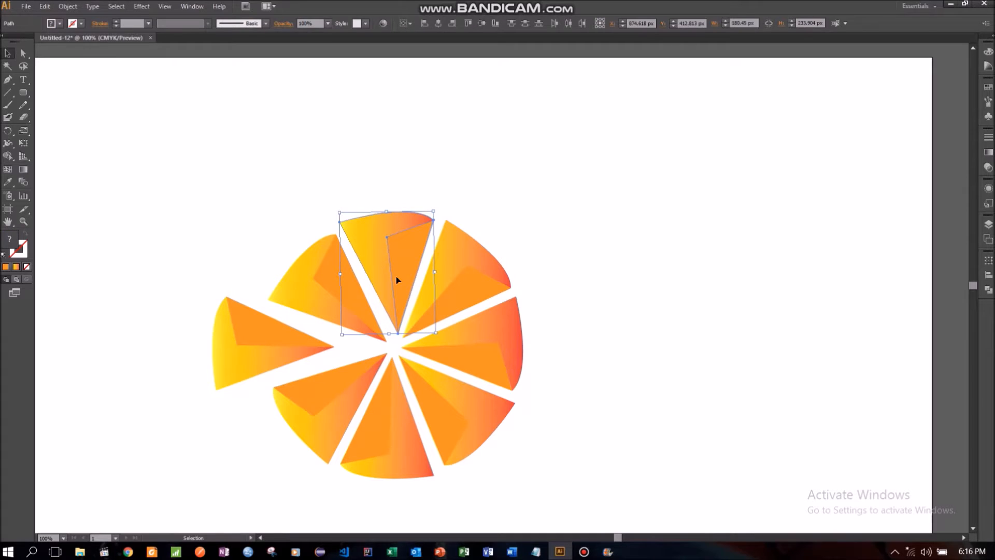
drag(441, 333, 435, 337)
click(630, 302)
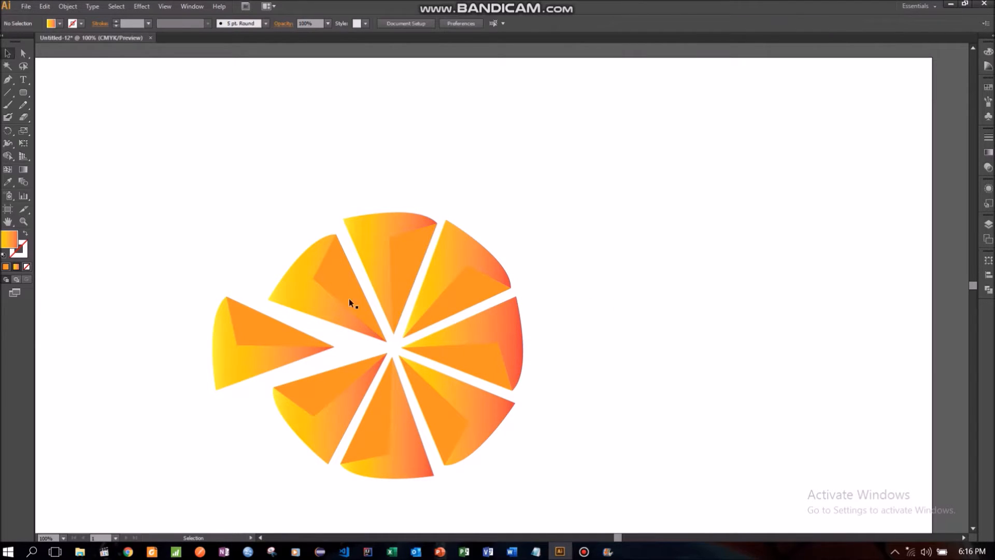
- Move the upper-left wedge slightly up and rotate it a little further clockwise so it runs parallel to the top wedge
click(325, 276)
drag(304, 273, 303, 269)
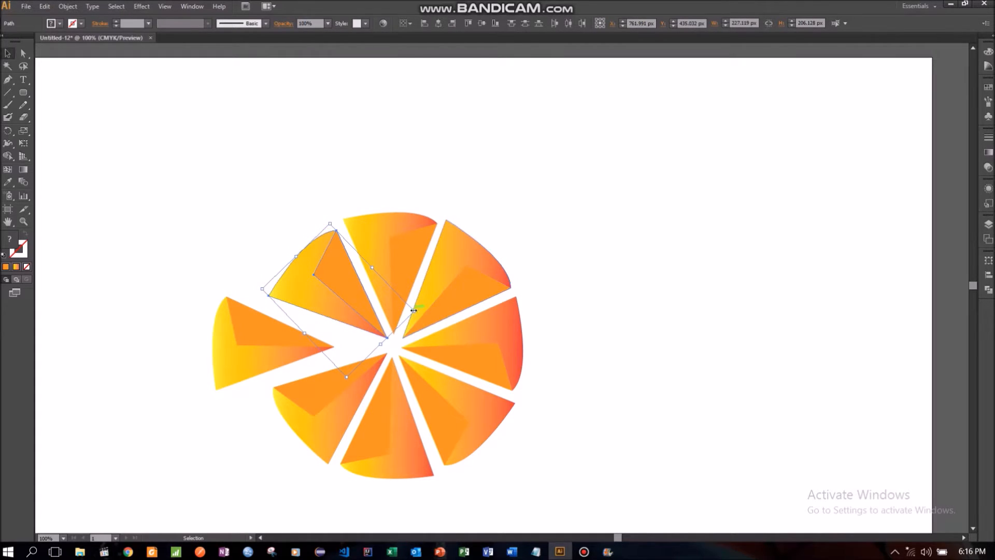
drag(420, 311, 437, 318)
drag(310, 278, 290, 268)
click(215, 249)
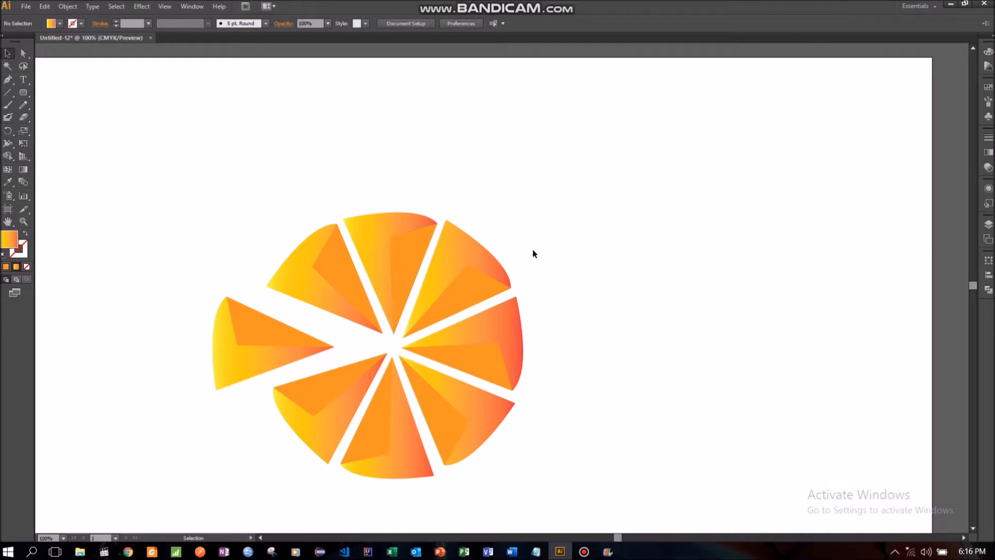
- Shift the whole lower-right wedge slightly up and to the left, closer to its neighbours
click(436, 403)
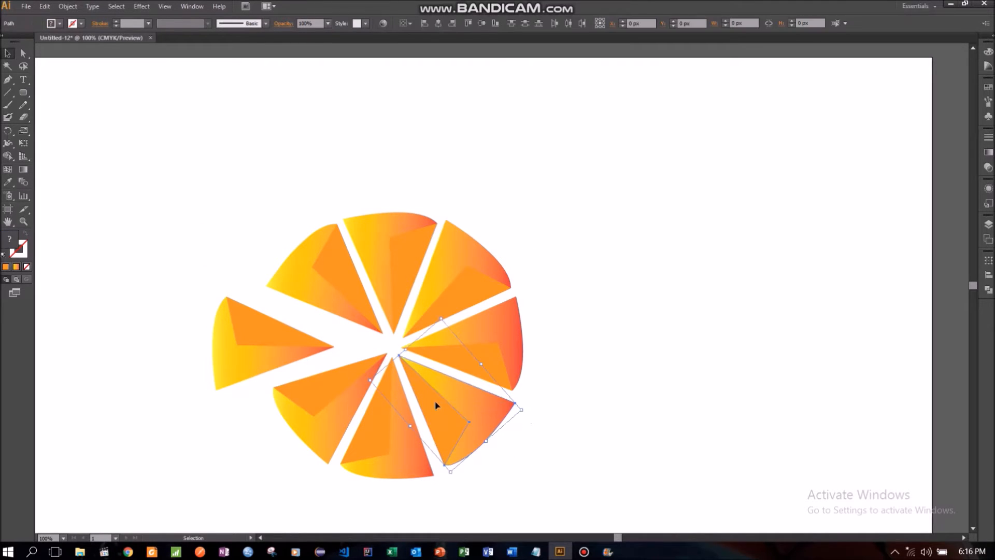
drag(440, 416, 437, 409)
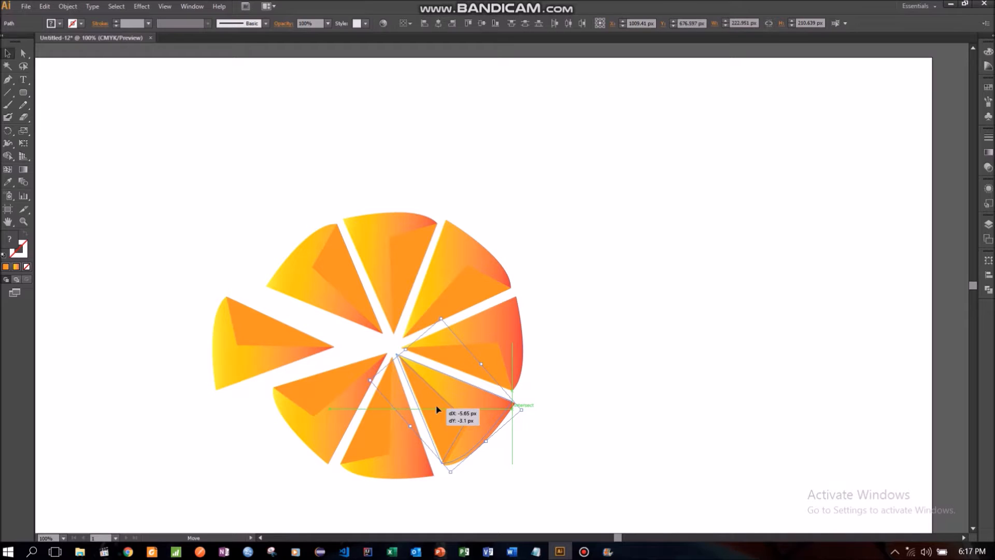
drag(436, 409, 434, 408)
click(579, 383)
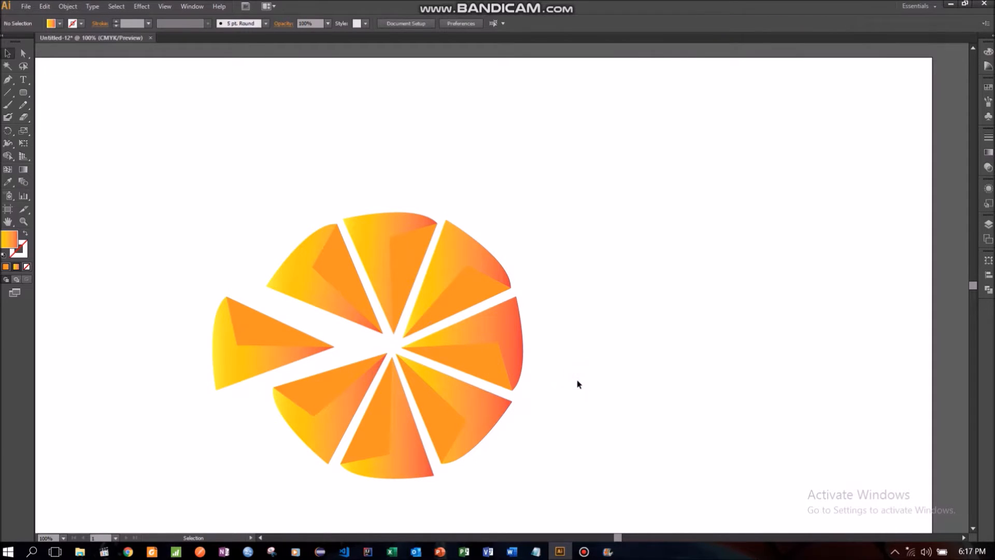
scroll(579, 384, down, 4)
scroll(579, 384, down, 1)
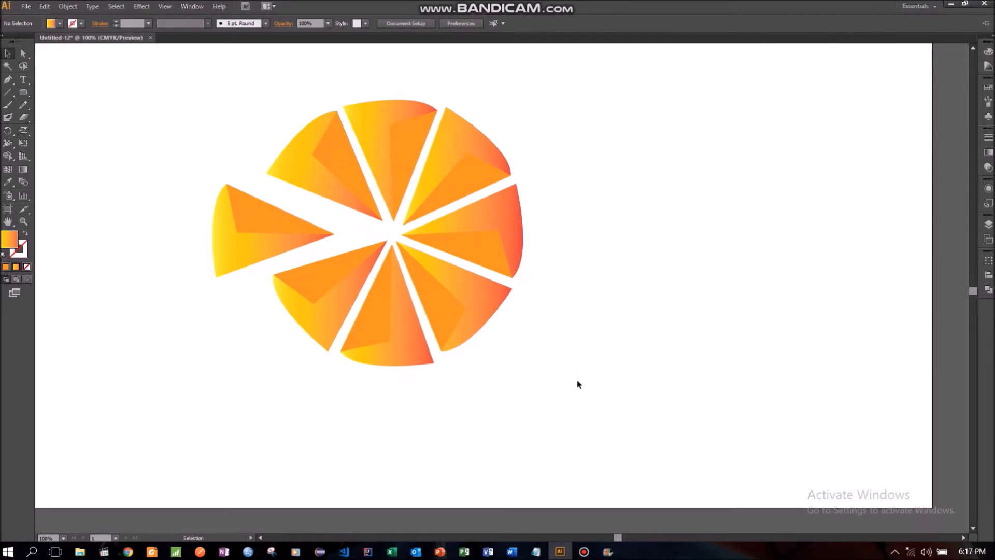
- Move the detached left wedge in toward the centre to close the circle, nudging it slightly up
drag(373, 97, 387, 134)
click(554, 137)
drag(163, 217, 278, 269)
drag(225, 246, 269, 261)
click(151, 267)
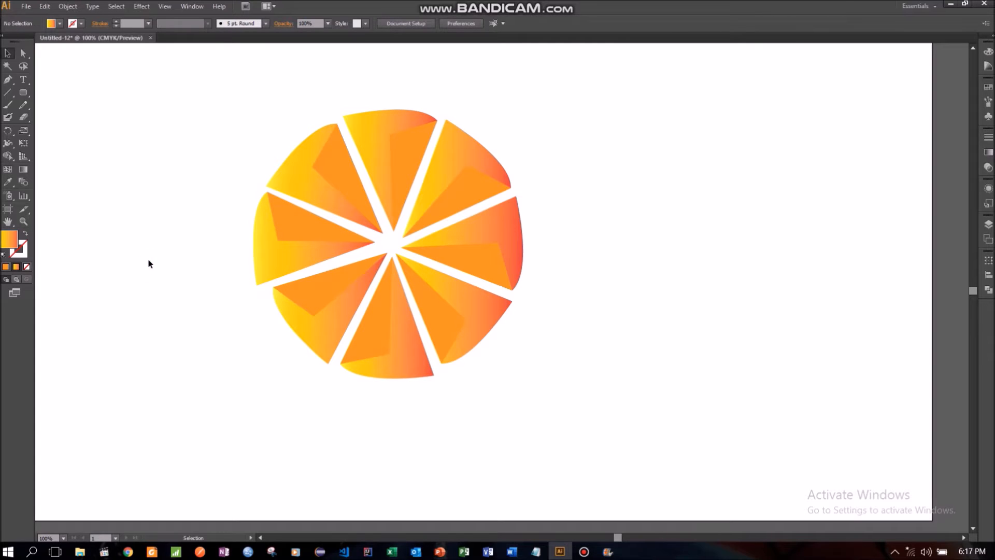
- Pull the whole left wedge straight back out of the circle so it stands apart from the other wedges
click(23, 221)
alt+click(496, 227)
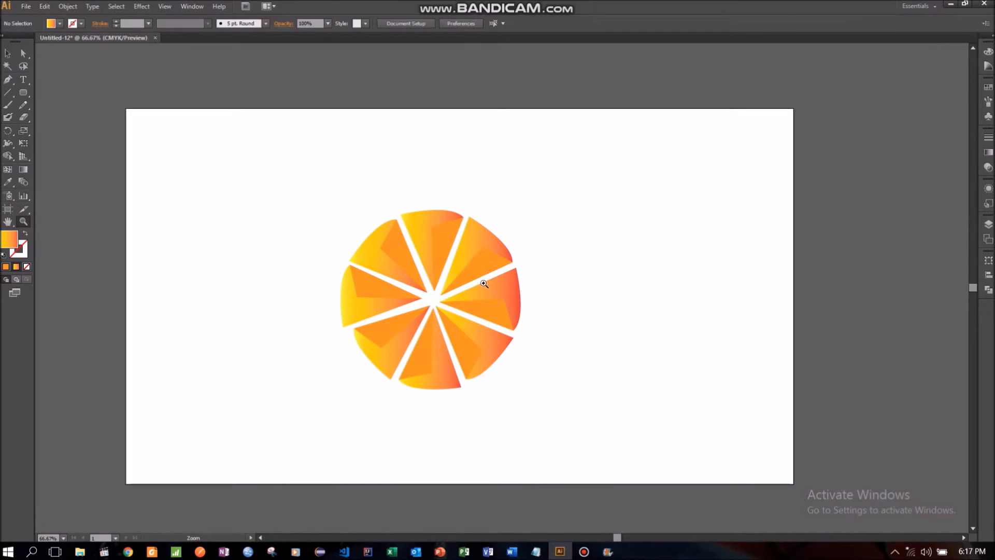
click(455, 284)
click(510, 283)
click(6, 54)
drag(157, 284, 200, 338)
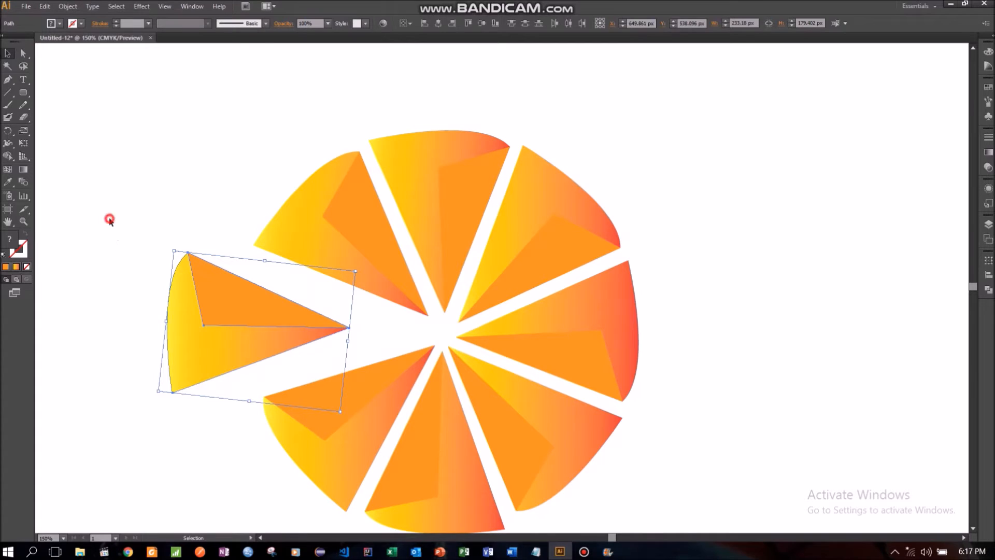
click(110, 221)
- Draw a 1920 × 1080 px rectangle that covers the whole artboard
click(24, 221)
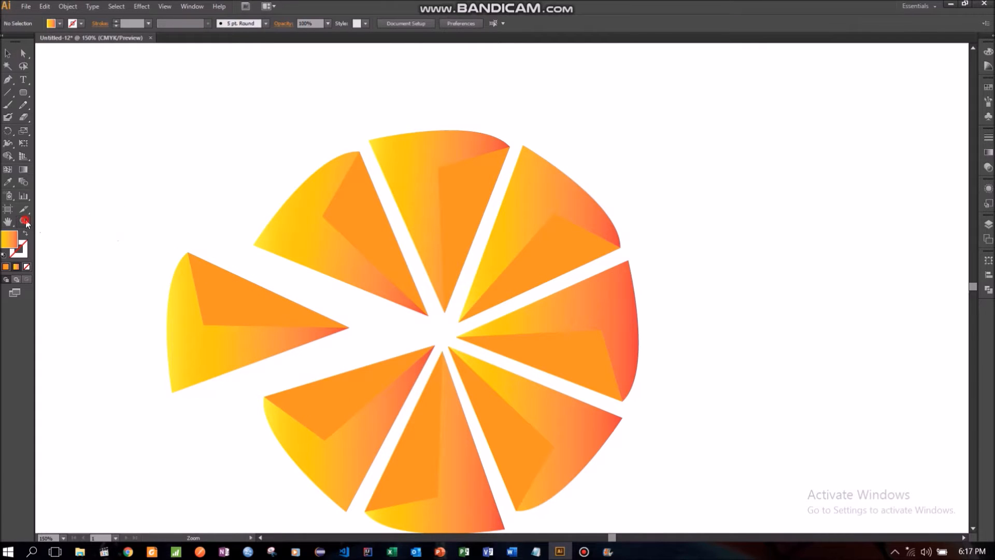
alt+click(467, 254)
alt+click(531, 288)
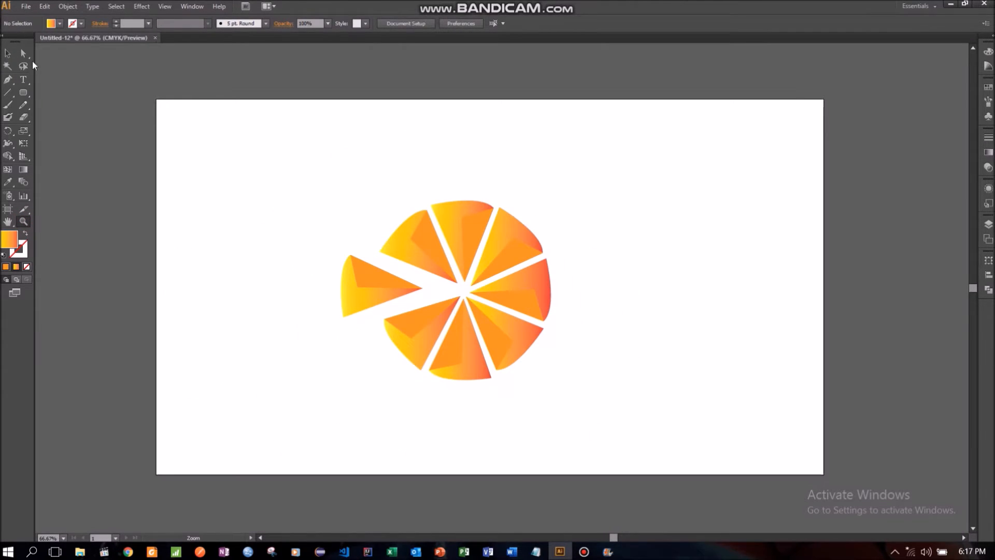
click(23, 93)
alt+click(26, 97)
alt+click(26, 97)
drag(156, 99, 825, 474)
- Fill the artboard-sized rectangle with dark navy, hex 00003F
double_click(13, 238)
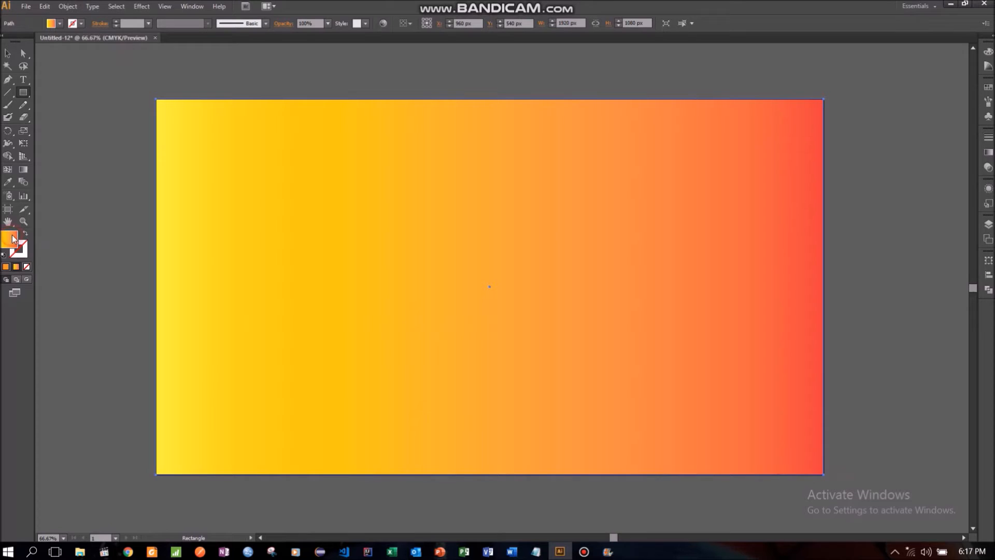
drag(483, 318, 495, 309)
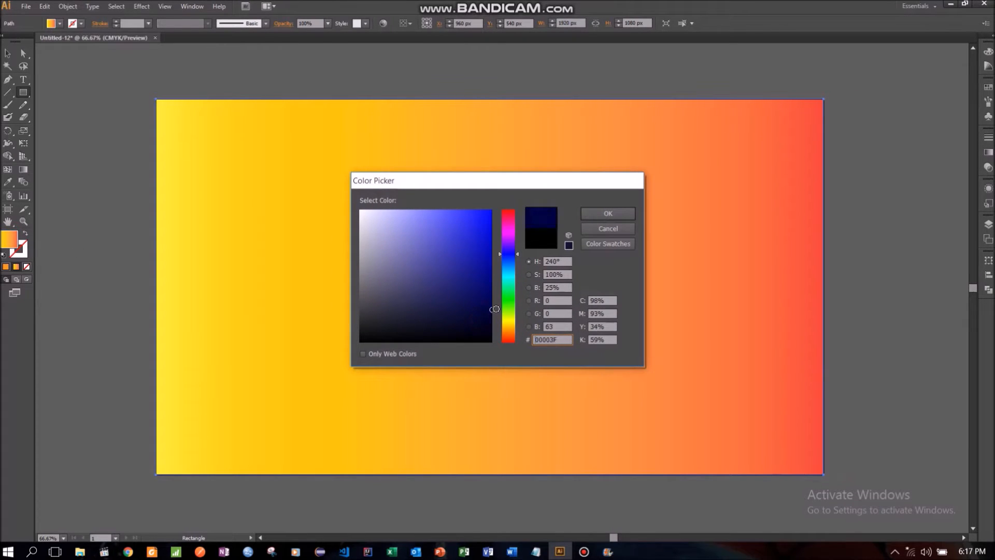
click(613, 216)
- Send the artboard-sized rectangle to the back, behind all the wedges, and deselect it
click(7, 53)
right_click(271, 301)
mouse_move(321, 460)
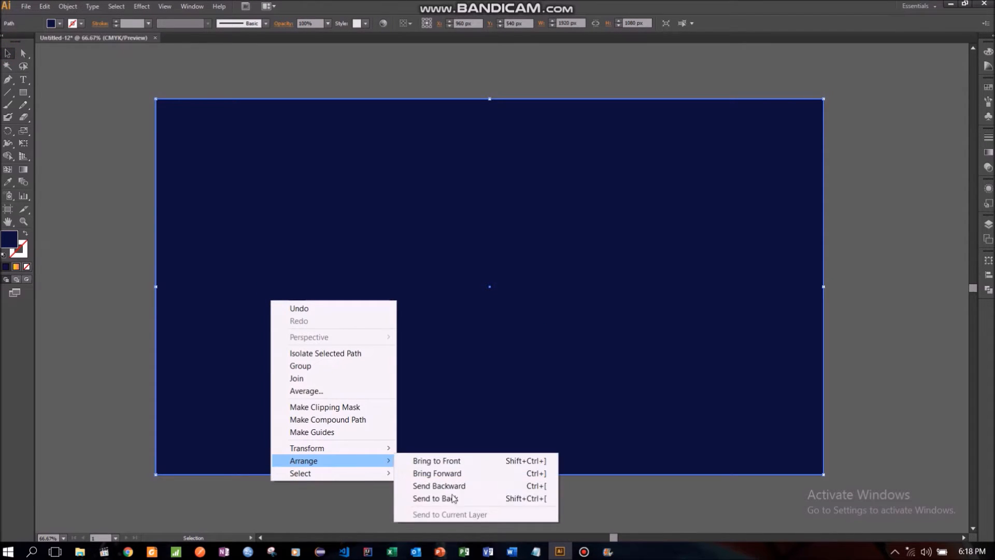
click(455, 500)
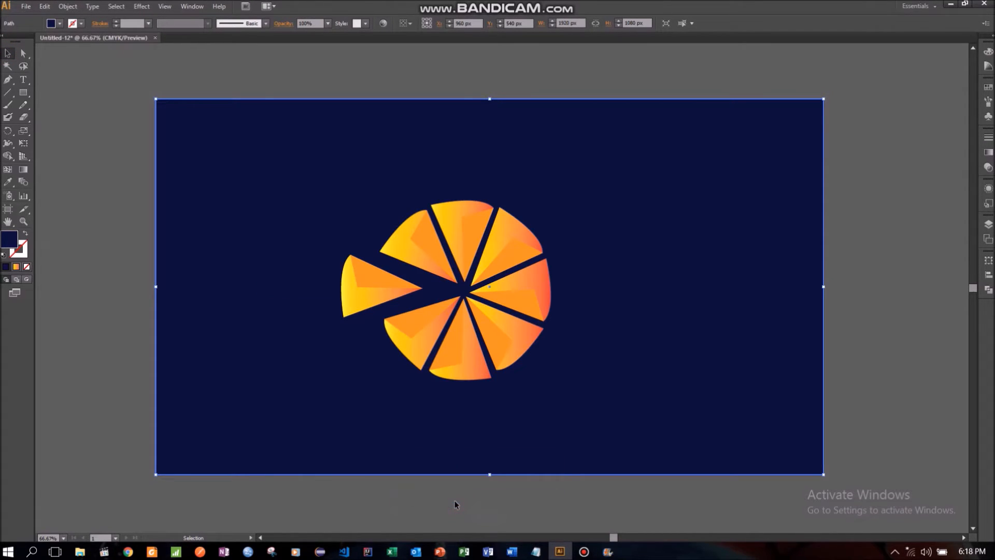
click(74, 185)
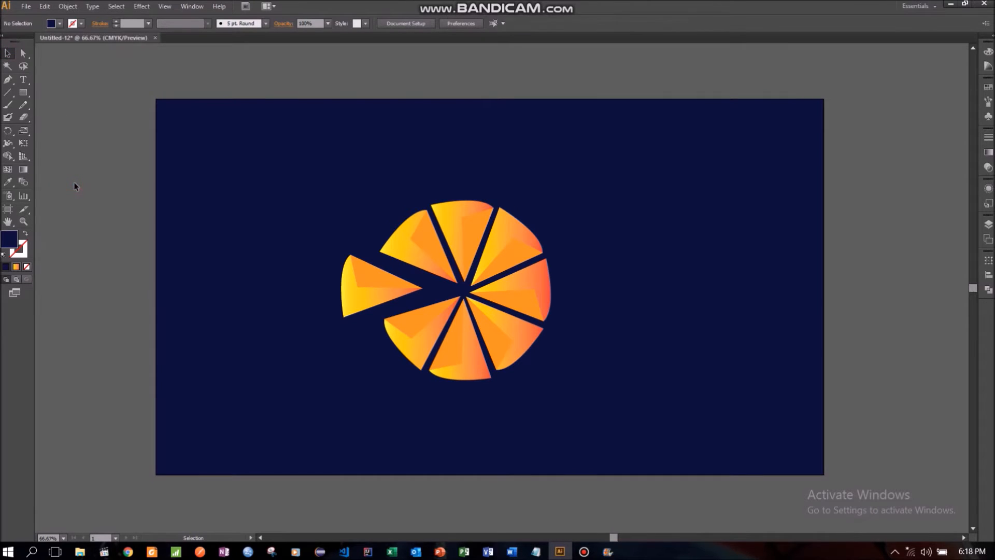
- Change the background rectangle's fill to near-black blue, hex 000011
click(250, 303)
double_click(9, 238)
click(486, 331)
click(608, 214)
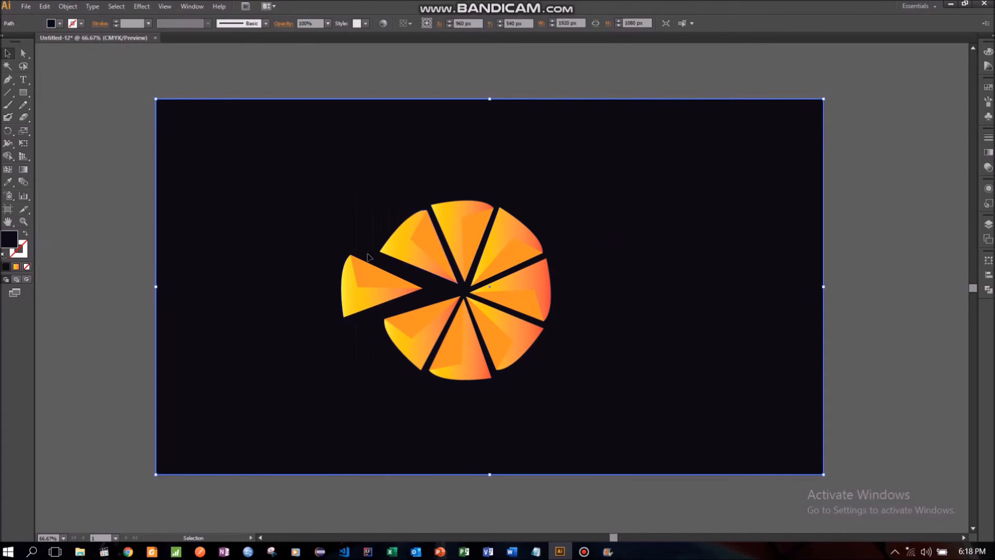
- Change the background rectangle's fill to a light blue of the same hue
double_click(9, 240)
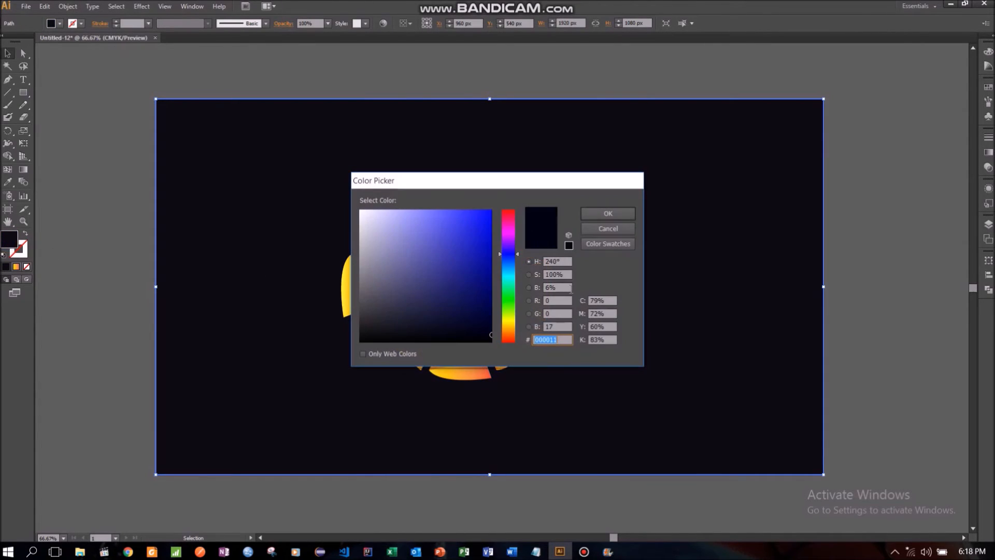
mouse_move(476, 310)
mouse_down()
mouse_move(434, 256)
mouse_move(430, 211)
mouse_move(475, 210)
mouse_move(466, 209)
mouse_up()
click(600, 213)
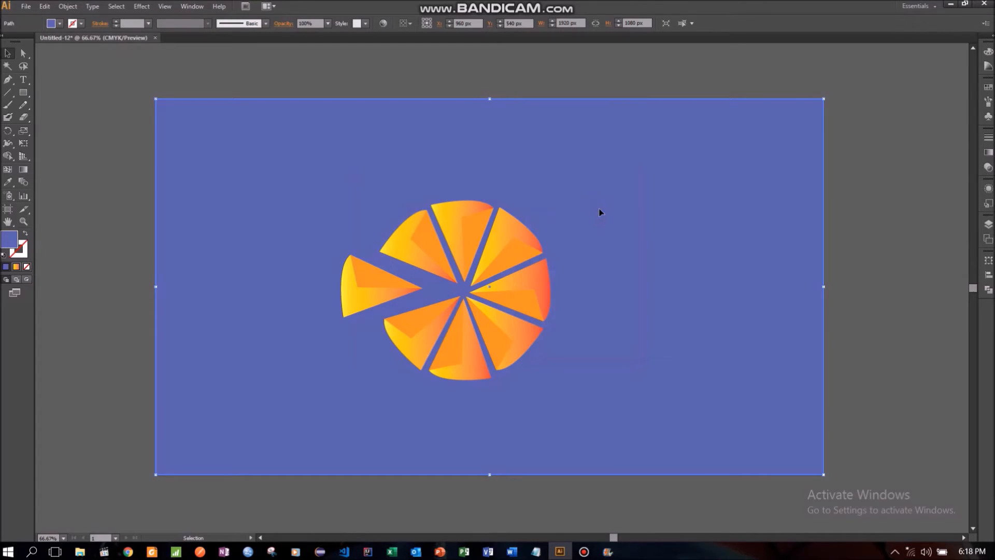
- Set the background rectangle's fill to dark navy, hex 00004C
double_click(14, 241)
mouse_move(473, 329)
mouse_down()
mouse_move(489, 343)
mouse_move(492, 287)
mouse_move(492, 314)
mouse_move(491, 303)
mouse_up()
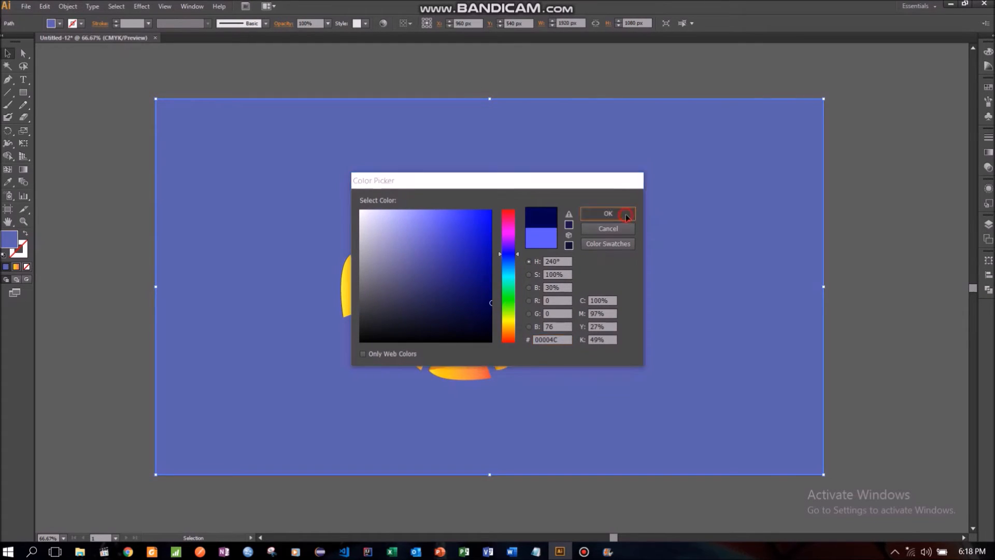
click(622, 213)
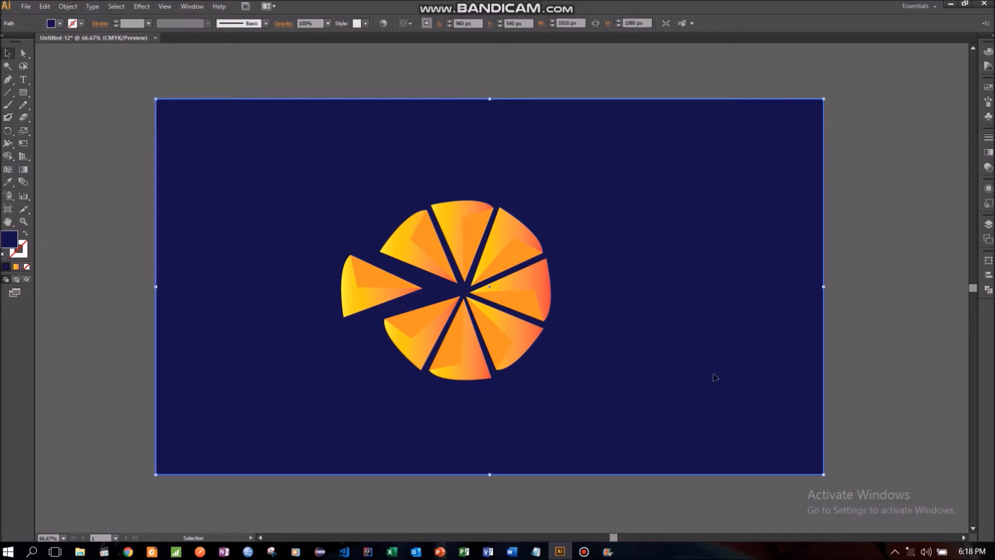
- Move the navy background rectangle down off the artboard so the wedges can be selected on their own
drag(225, 185, 231, 331)
scroll(268, 290, down, 3)
drag(277, 213, 280, 430)
drag(284, 370, 283, 459)
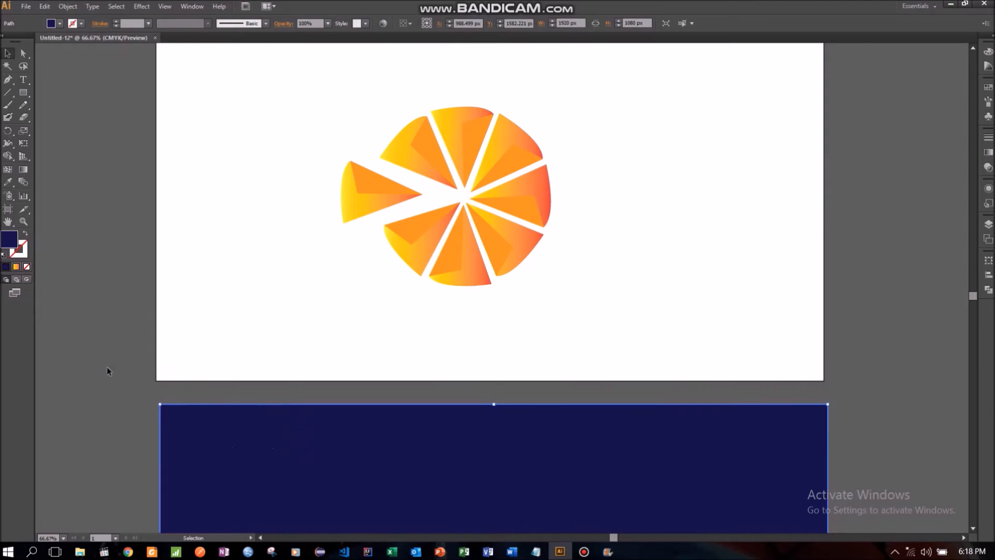
click(106, 370)
- Enlarge all the wedges together to about 699 × 617 px and shift them slightly up and to the right
scroll(207, 290, up, 2)
drag(266, 100, 586, 379)
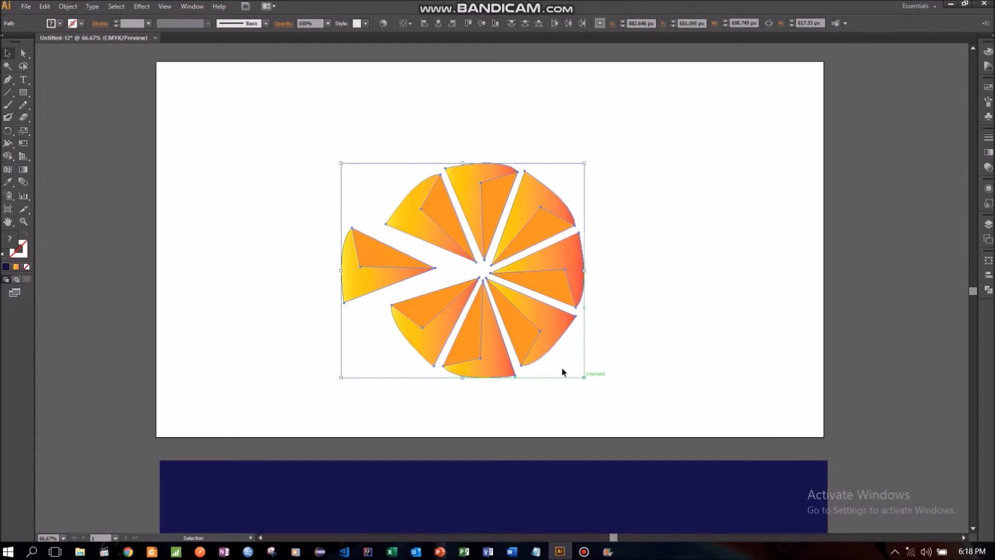
drag(436, 306, 449, 280)
click(712, 270)
- Move the navy background rectangle back onto the artboard behind the logo and deselect it
scroll(713, 270, down, 2)
drag(477, 489, 484, 142)
drag(476, 405, 459, 356)
scroll(612, 344, up, 5)
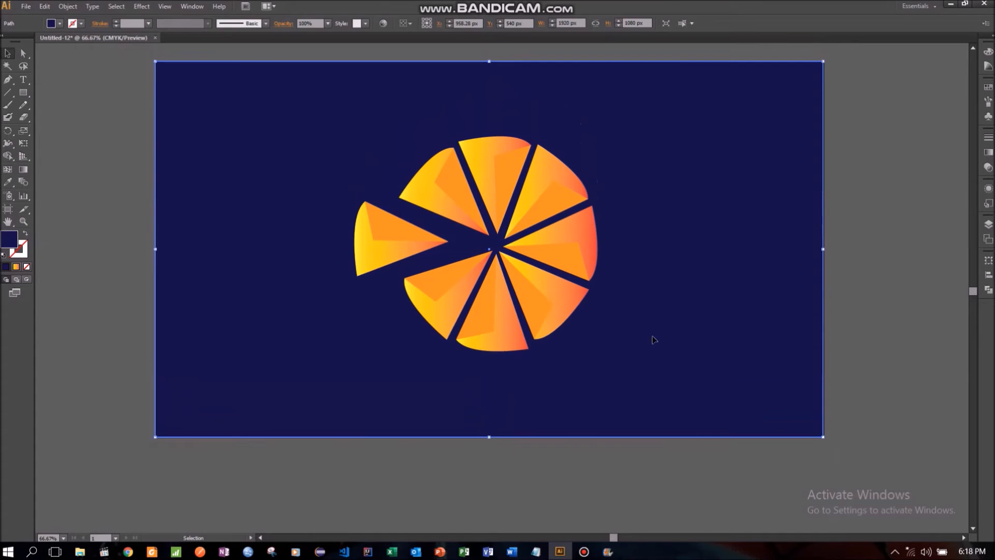
scroll(654, 340, up, 1)
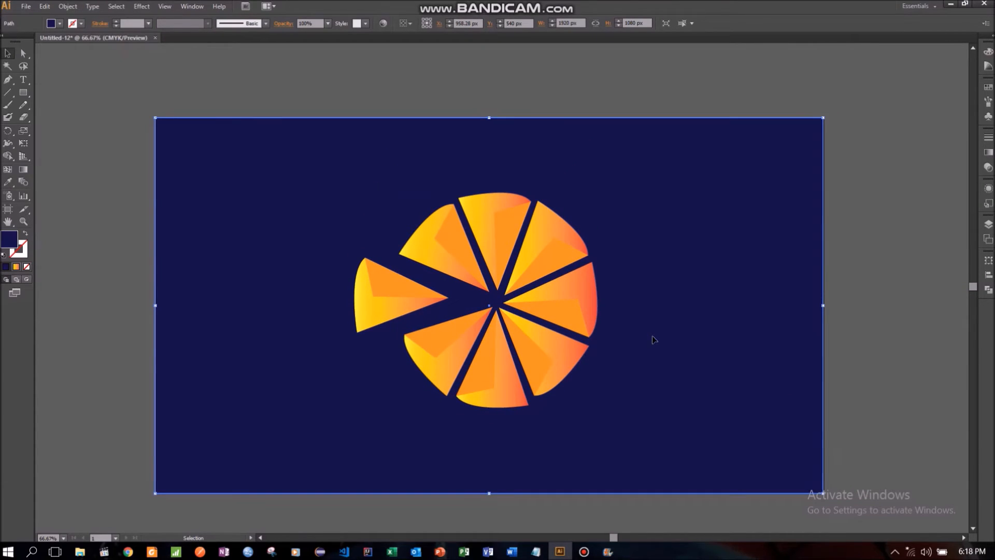
click(873, 289)
- Try a solid red-orange swatch fill on the upper-right wedge's outer shape, and undo it
click(557, 233)
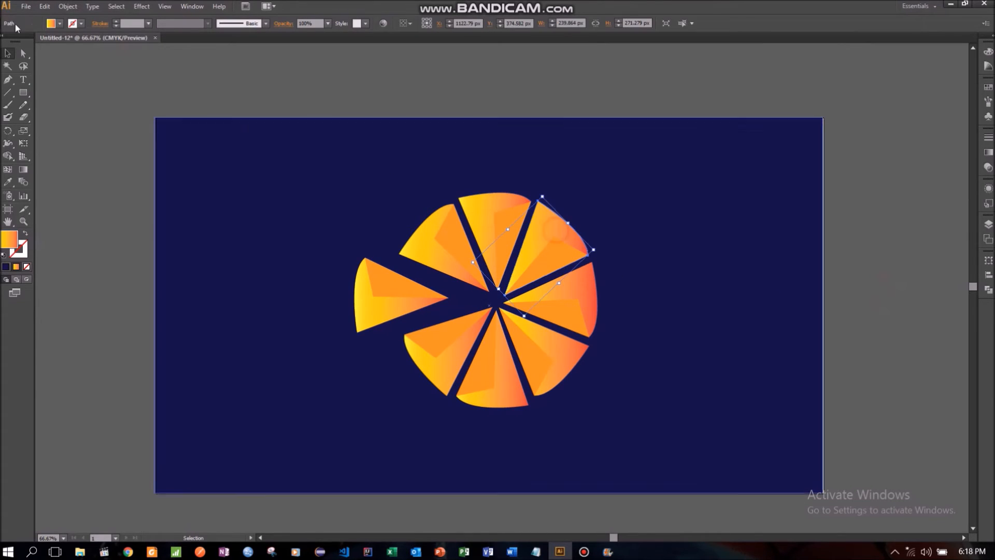
click(60, 23)
click(87, 42)
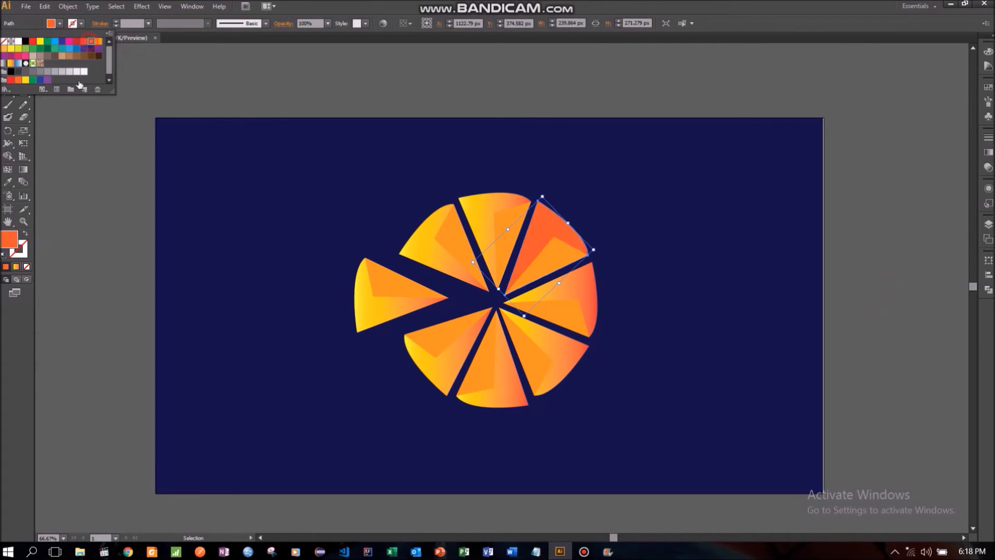
click(62, 155)
click(62, 158)
right_click(108, 156)
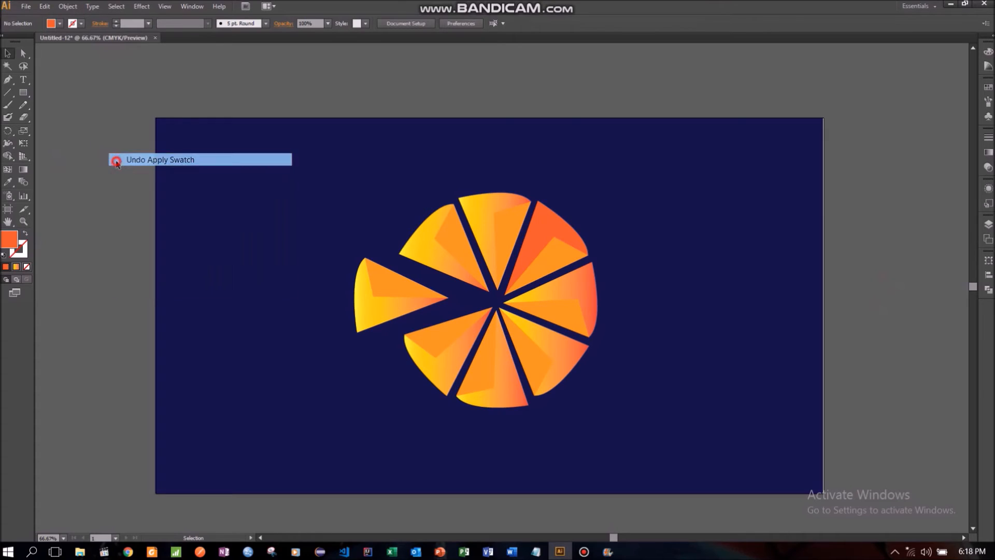
click(115, 158)
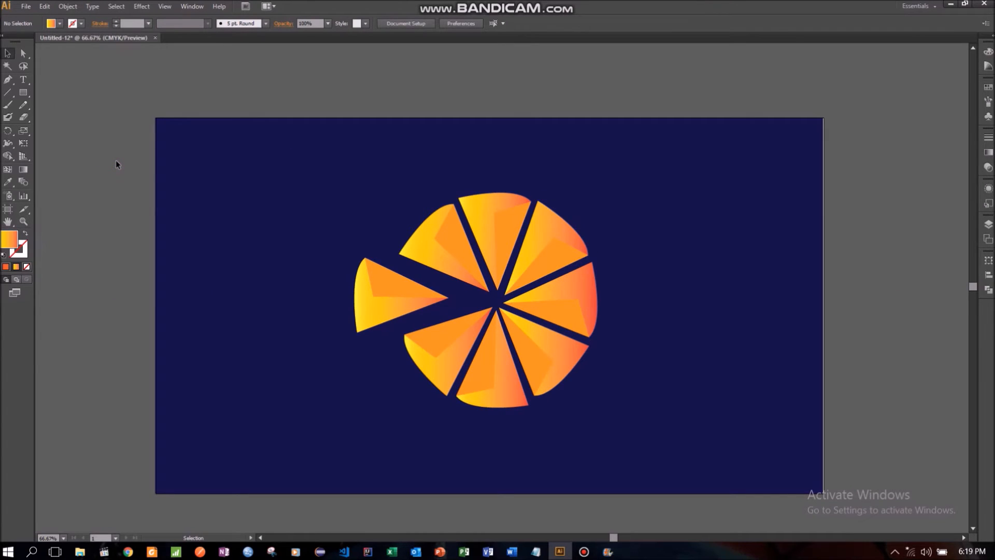
- Try orange on the detached left wedge's inner facet and settle on the yellow swatch as its fill
click(389, 285)
click(51, 23)
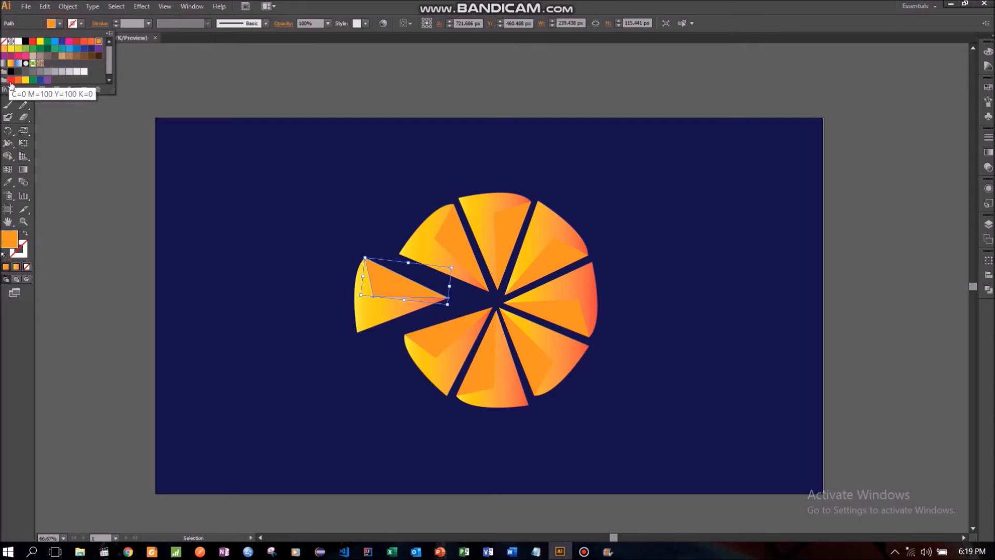
click(25, 80)
click(18, 81)
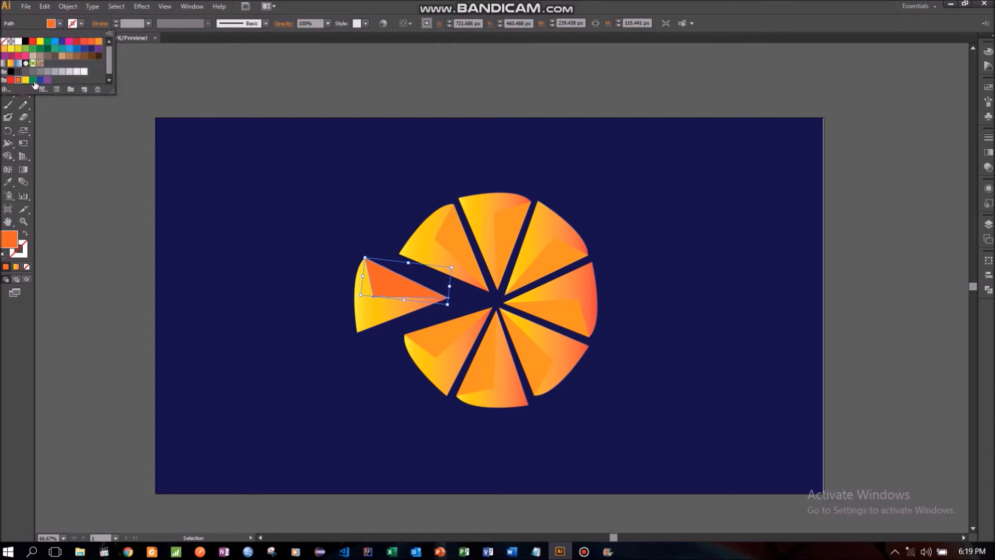
click(25, 81)
click(60, 200)
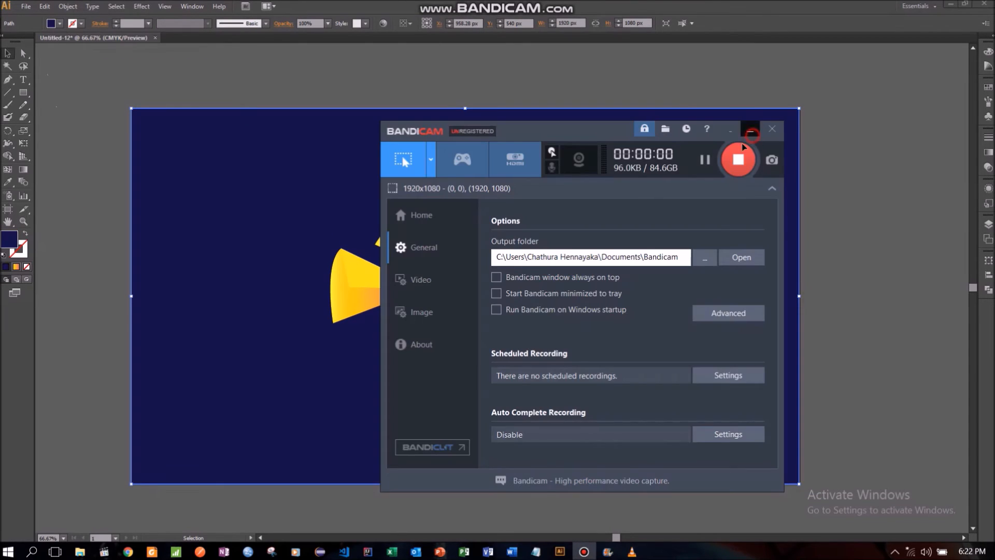
- Fill the upper-left wedge's inner facet with the same yellow swatch
click(751, 132)
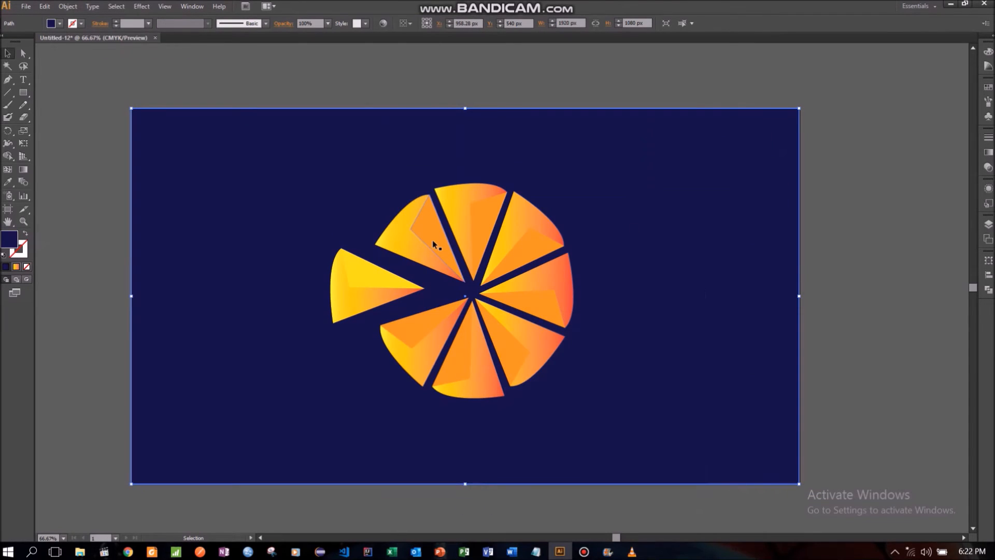
click(434, 244)
click(59, 24)
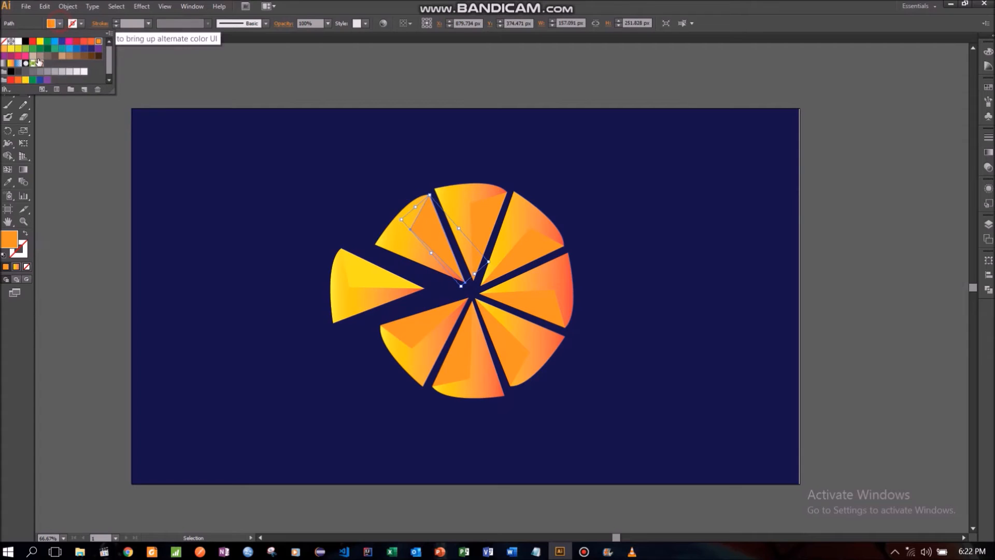
click(26, 80)
click(213, 202)
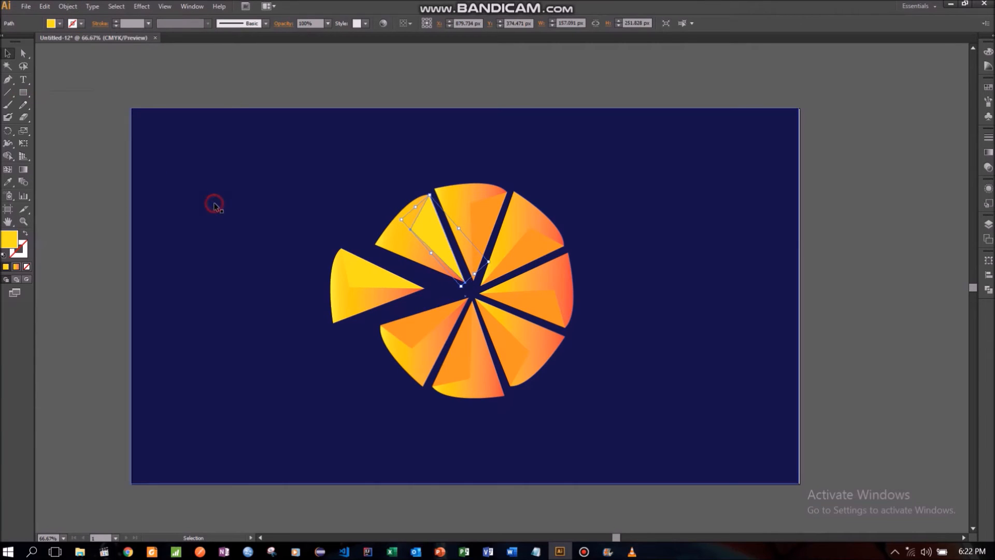
click(307, 202)
- Fill the top wedge's inner facet with the yellow swatch
click(497, 228)
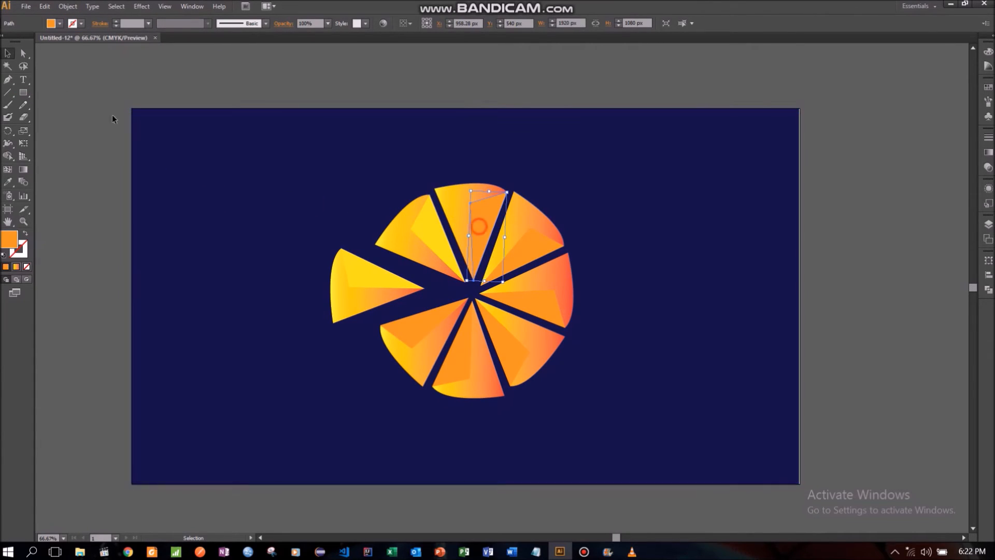
click(51, 24)
click(26, 80)
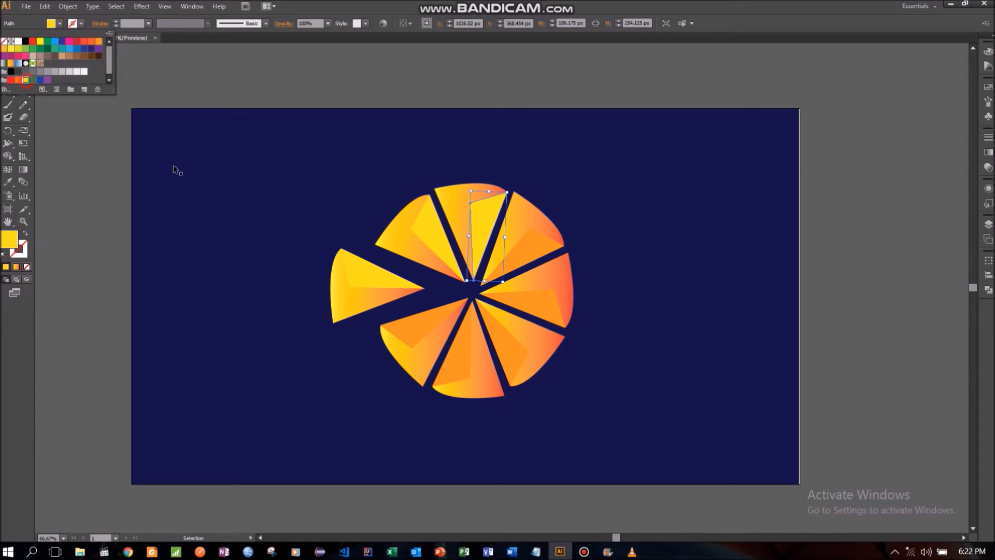
- Fill the upper-right wedge's inner facet with the yellow swatch
click(205, 178)
click(206, 177)
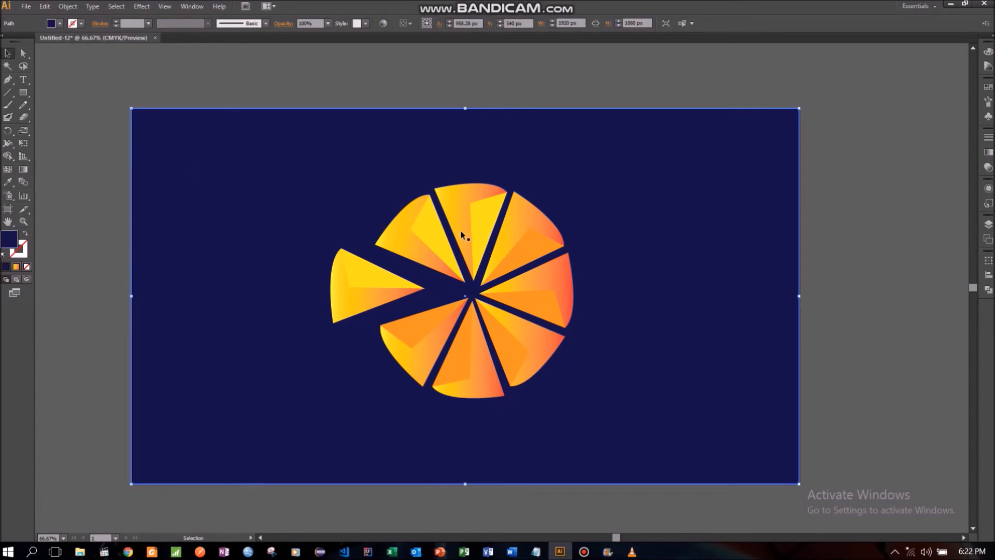
click(524, 251)
click(51, 23)
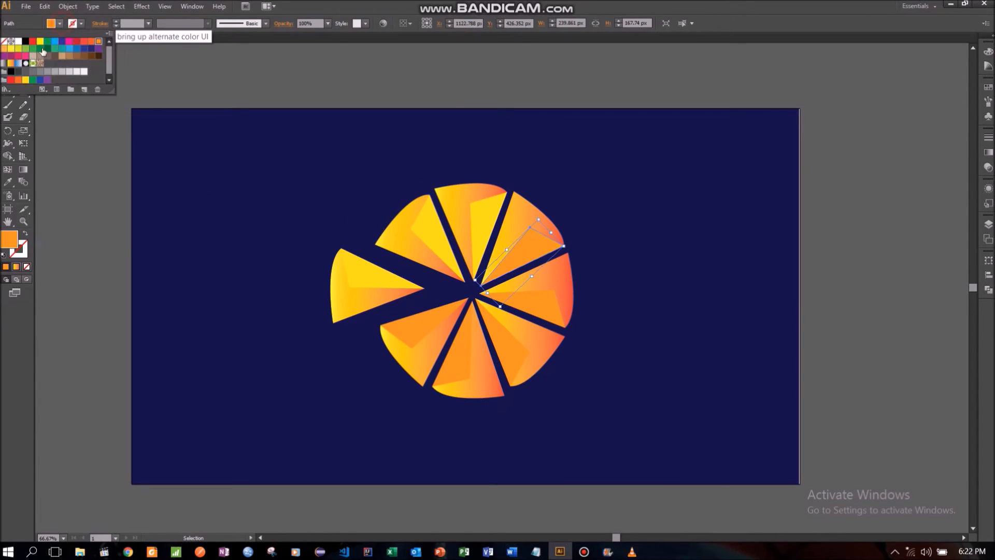
click(26, 80)
click(69, 162)
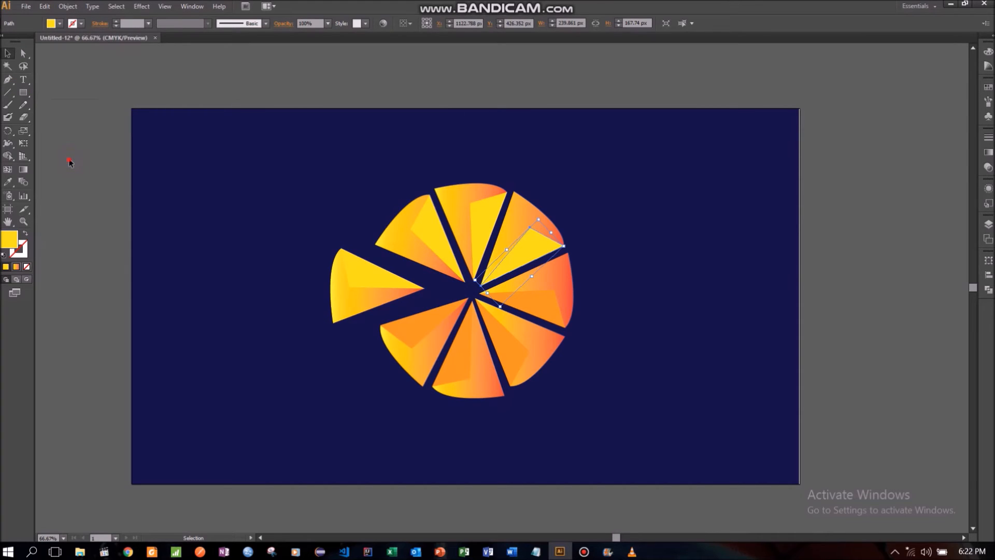
- Fill the inner facet of the right-hand wedge, just below the upper-right one, with the yellow swatch
click(509, 297)
click(60, 24)
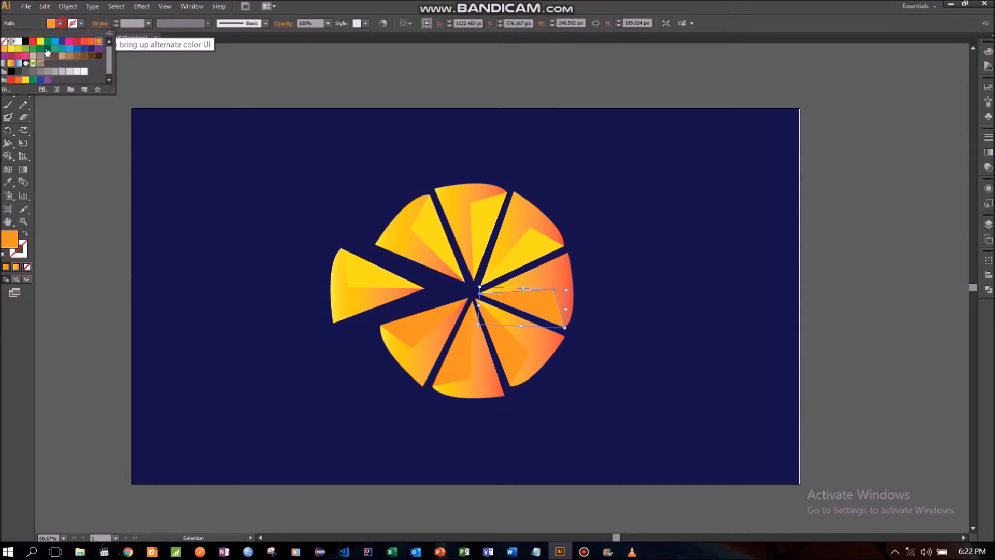
click(18, 80)
click(25, 80)
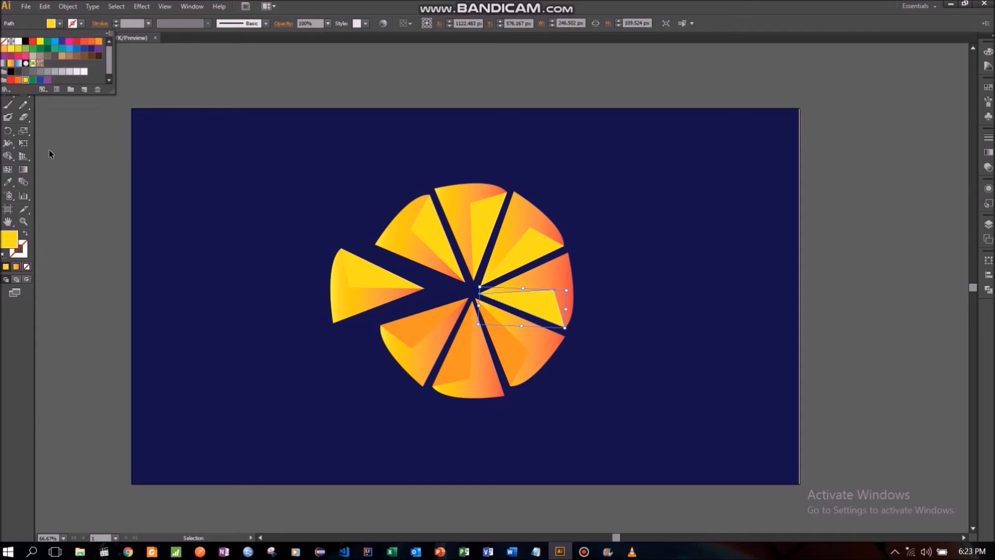
click(49, 154)
- Fill the lower-right wedge's inner facet with the yellow swatch
click(499, 349)
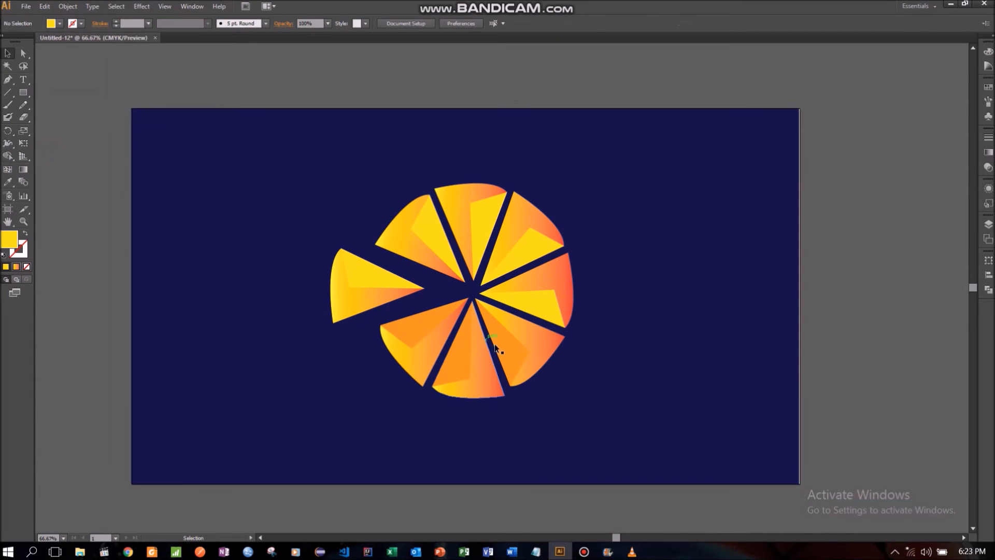
click(60, 24)
click(25, 81)
click(102, 157)
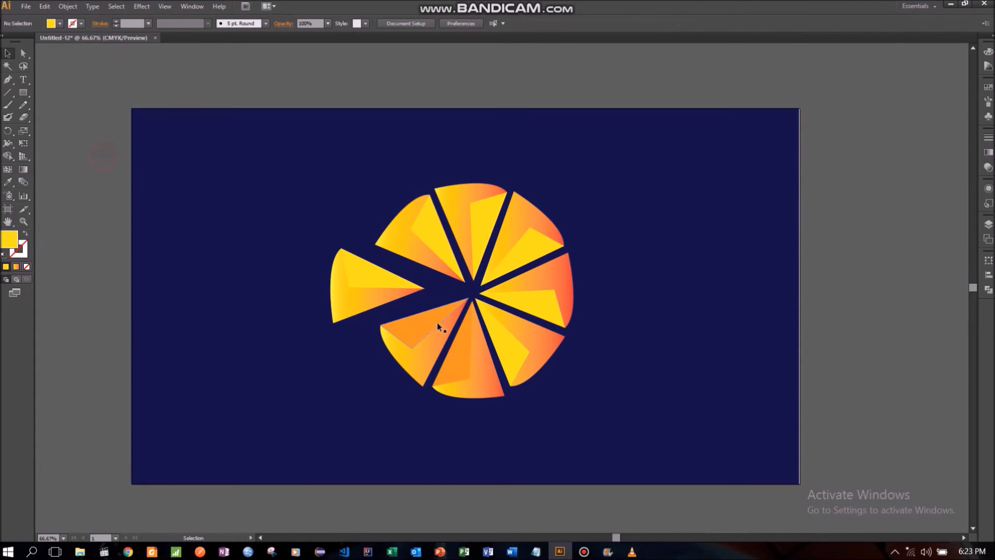
- Fill the bottom wedge's inner facet with the yellow swatch
click(466, 340)
click(61, 24)
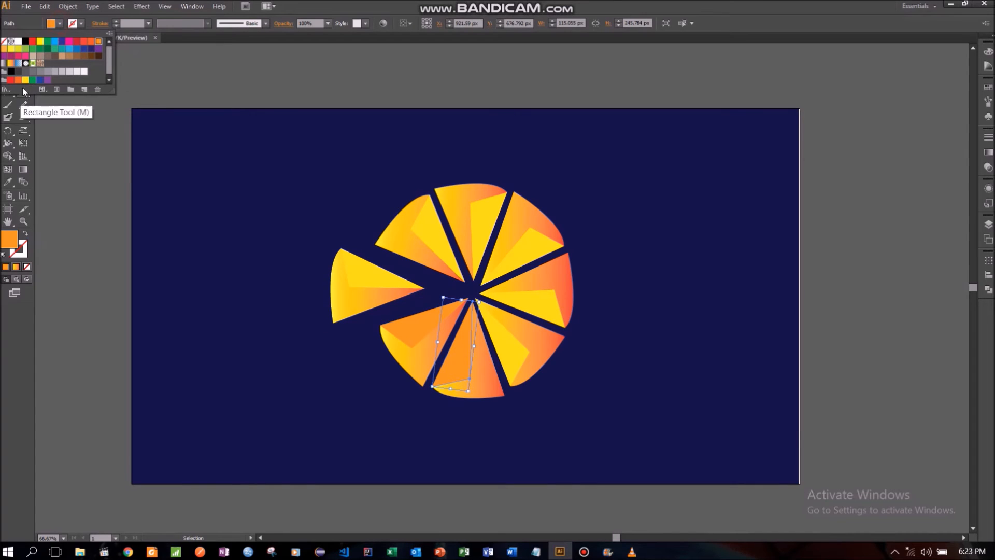
click(26, 80)
click(97, 179)
- Fill the remaining orange inner facet, on the lower-left wedge, with the yellow swatch
click(406, 340)
click(60, 24)
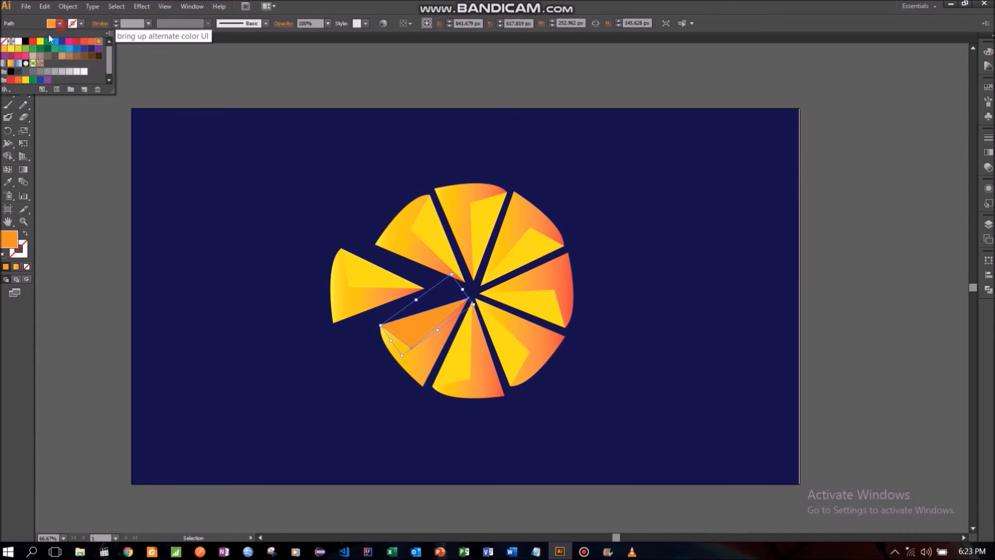
click(25, 81)
click(113, 184)
click(113, 184)
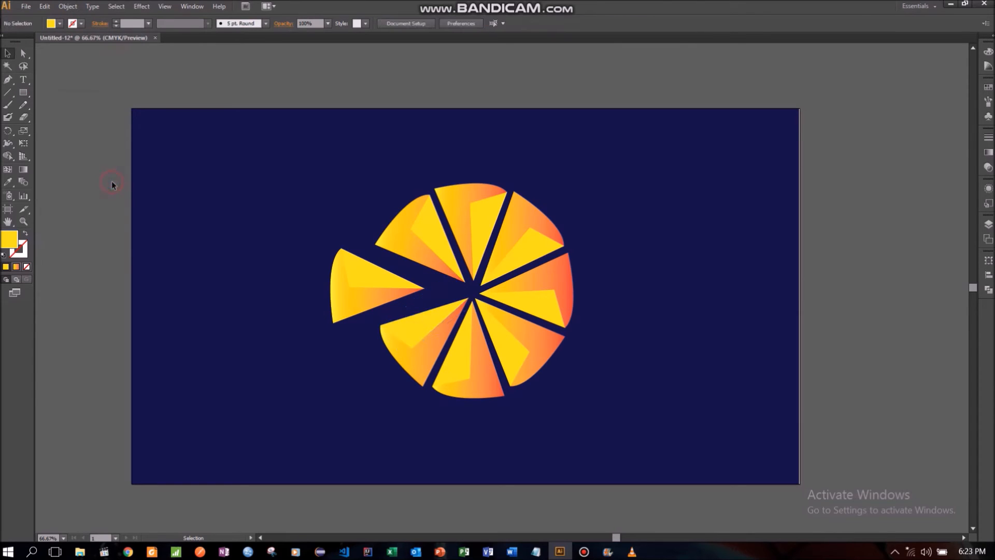
- Widen the navy background rectangle to about 1934 px so it extends past the artboard's right edge
click(745, 198)
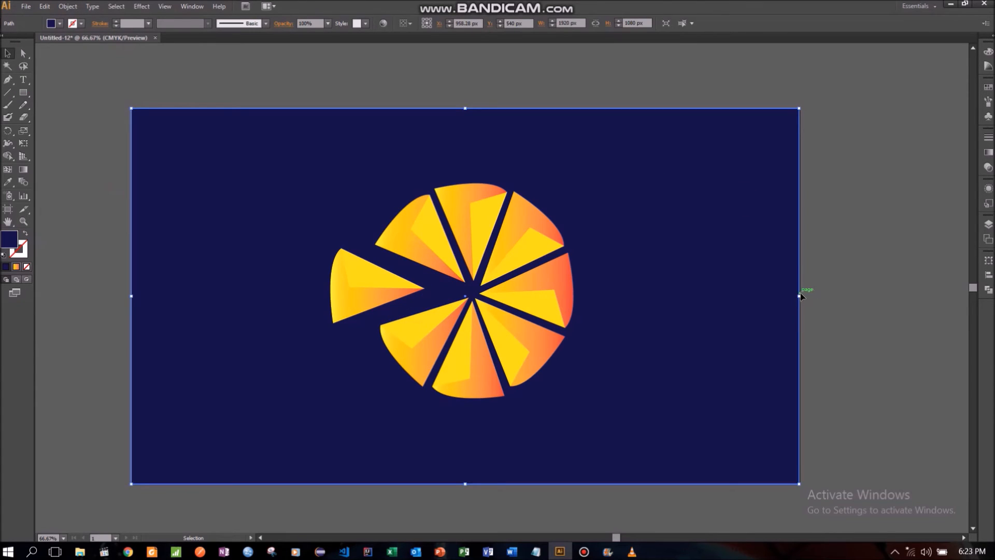
mouse_move(800, 296)
mouse_down()
mouse_move(866, 291)
mouse_move(803, 294)
mouse_up()
click(873, 280)
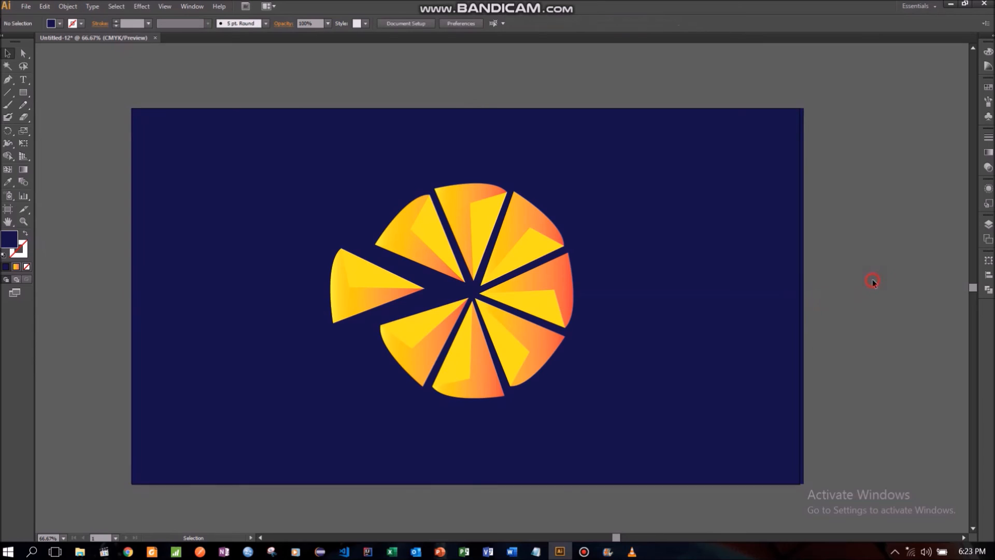
- Examine the recoloured logo up close against the navy background
scroll(859, 265, down, 2)
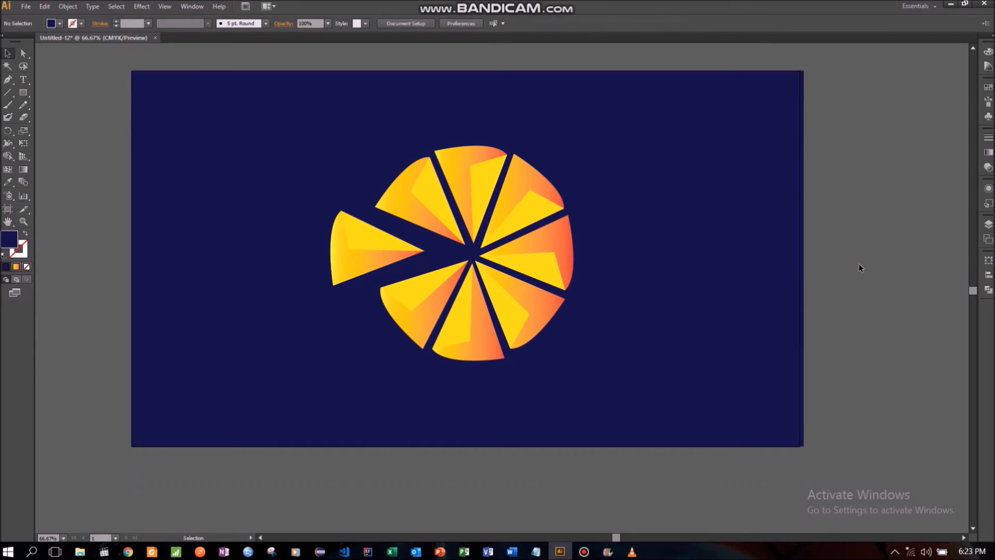
scroll(851, 261, up, 2)
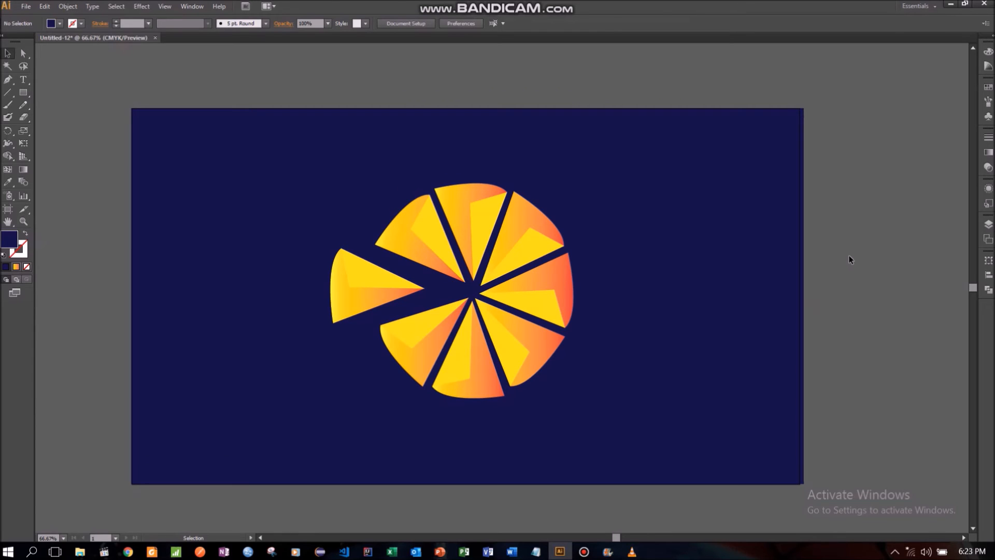
click(23, 221)
click(479, 221)
scroll(609, 236, down, 3)
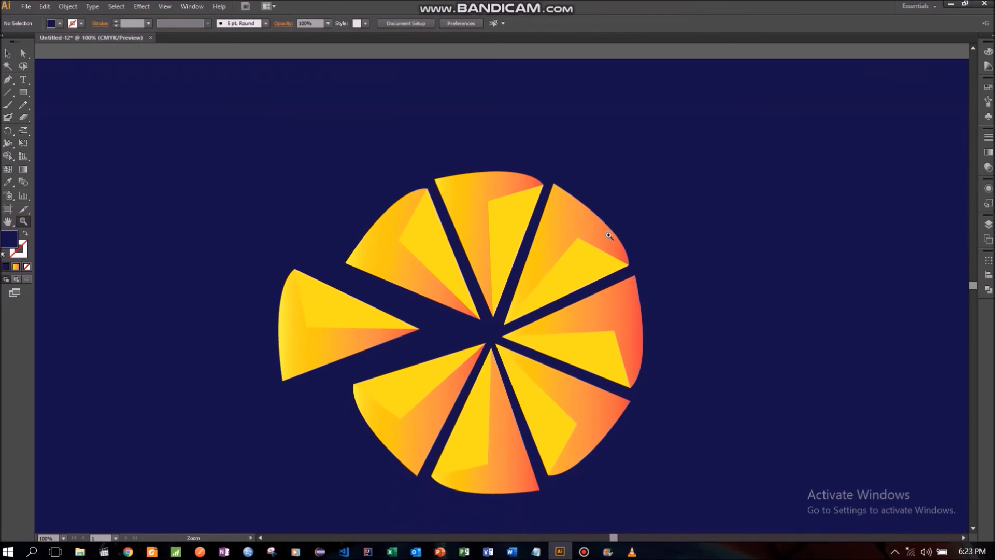
scroll(609, 236, down, 2)
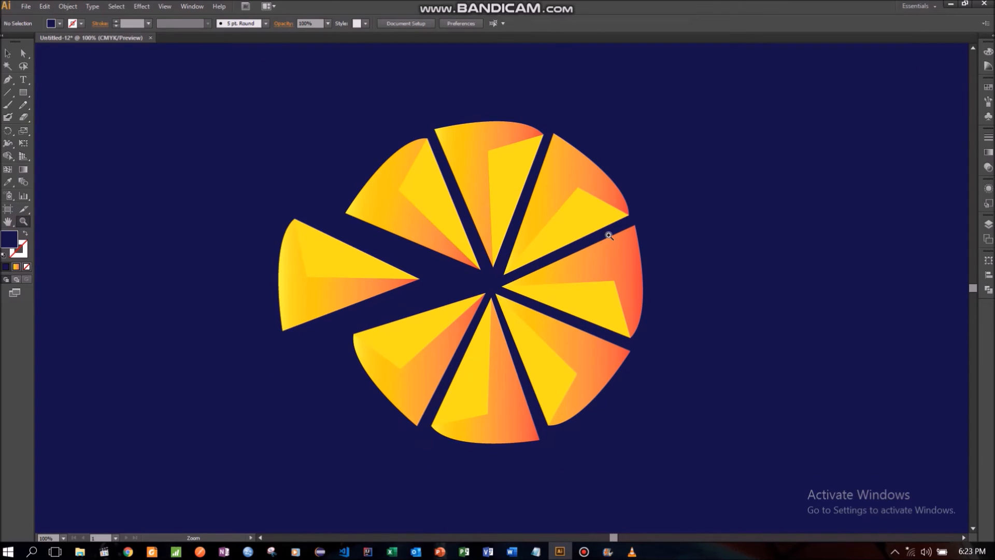
right_click(676, 194)
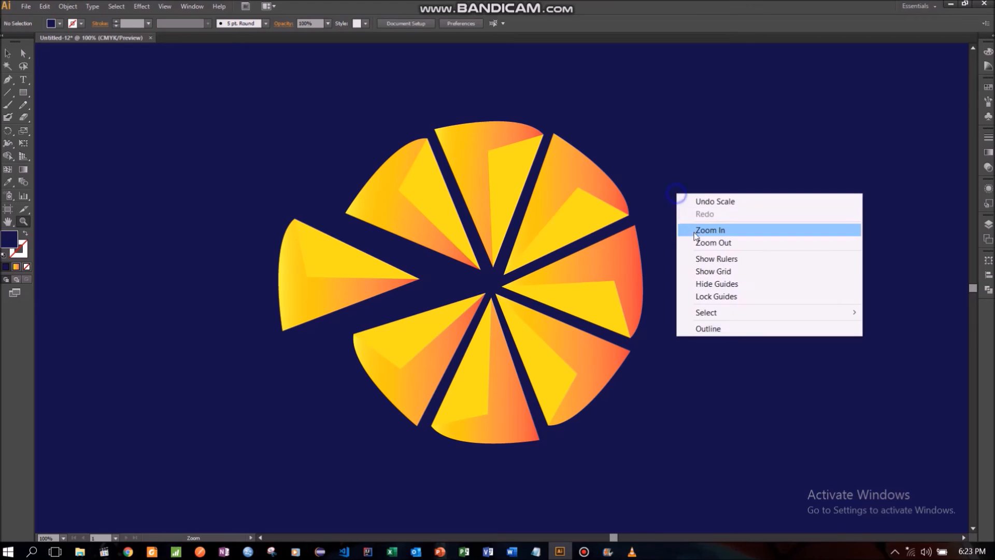
click(695, 238)
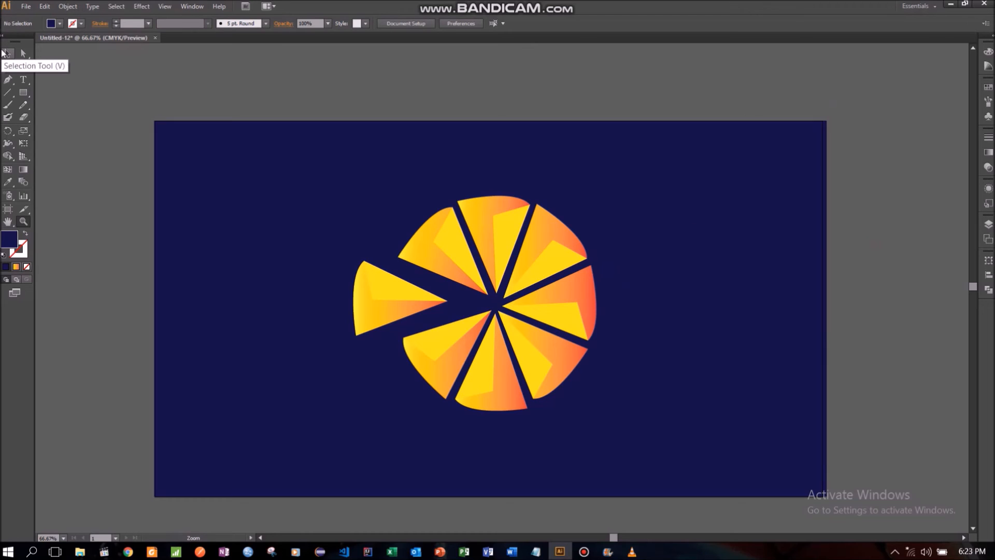
- Try the near-black colour #010119 as the background rectangle's fill
double_click(8, 251)
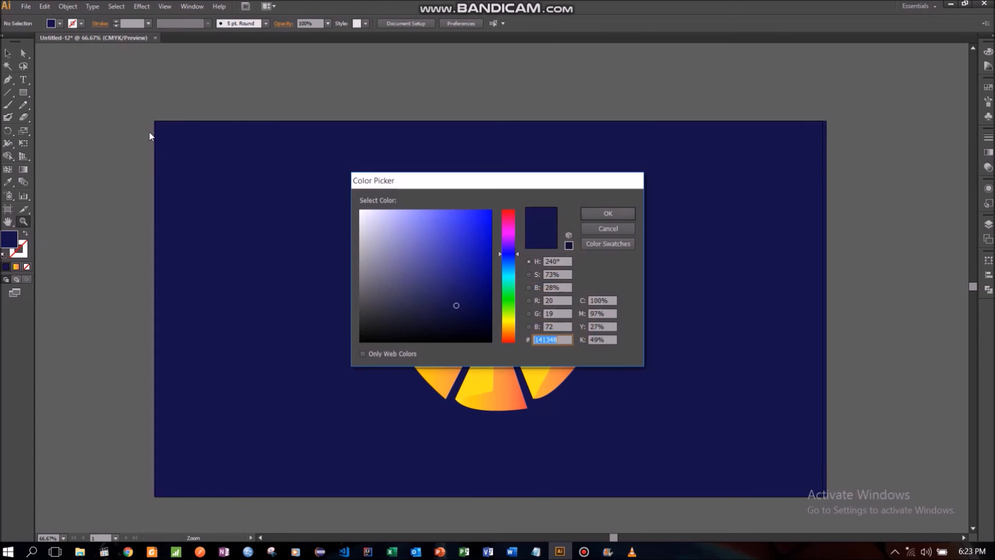
click(591, 229)
click(7, 53)
click(240, 257)
double_click(8, 242)
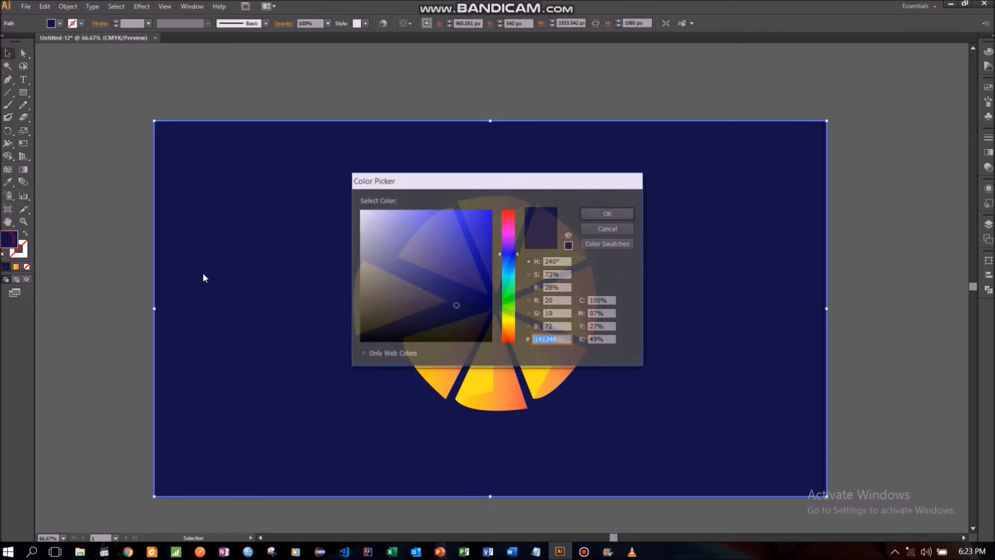
click(484, 329)
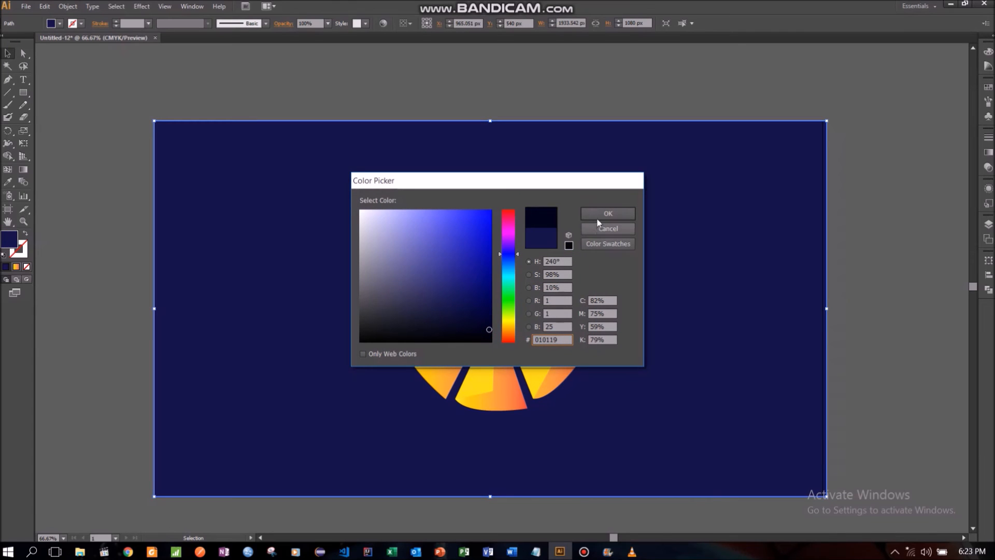
click(600, 214)
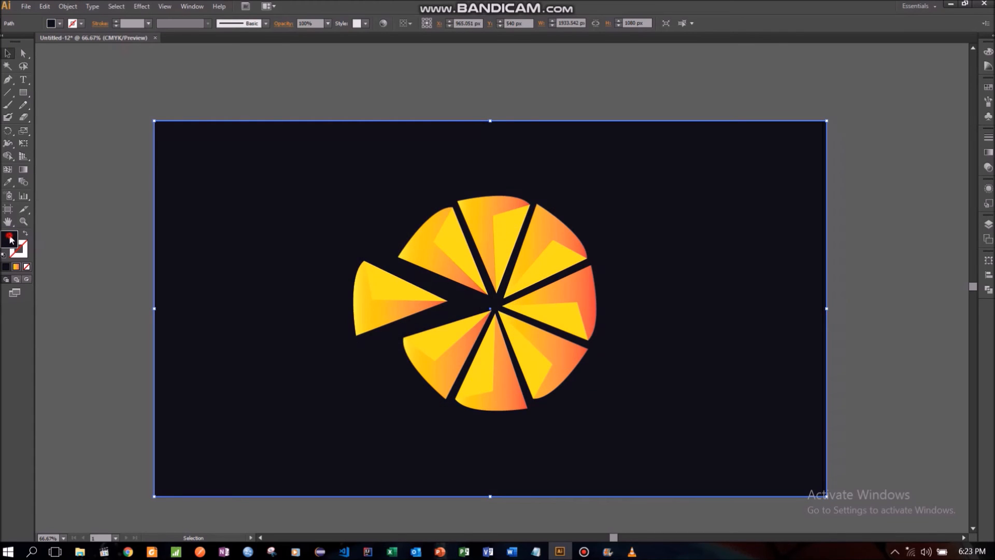
- Set the background rectangle's fill to the muted blue #33336D
double_click(10, 238)
mouse_move(392, 274)
mouse_down()
mouse_move(404, 200)
mouse_move(430, 220)
mouse_move(437, 282)
mouse_move(455, 295)
mouse_move(430, 285)
mouse_up()
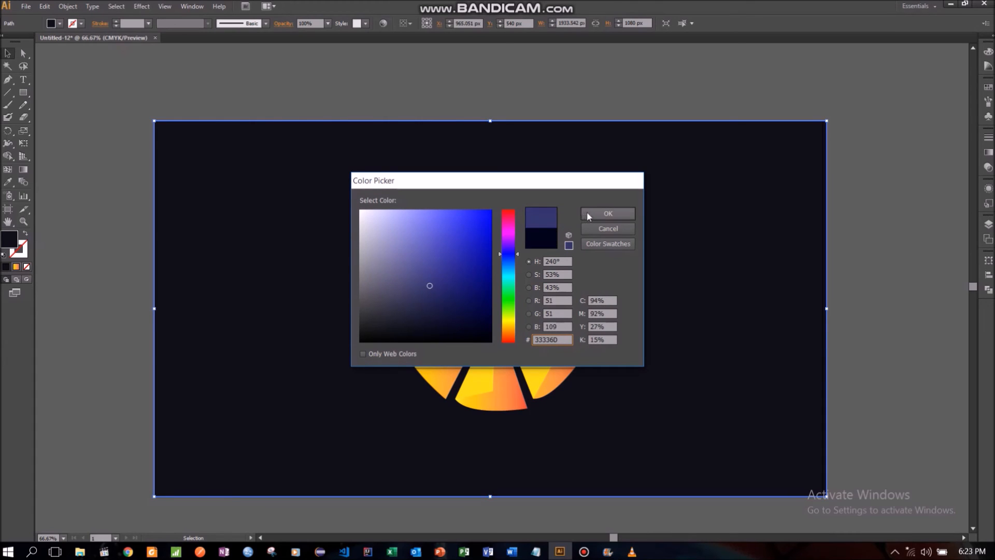
click(588, 216)
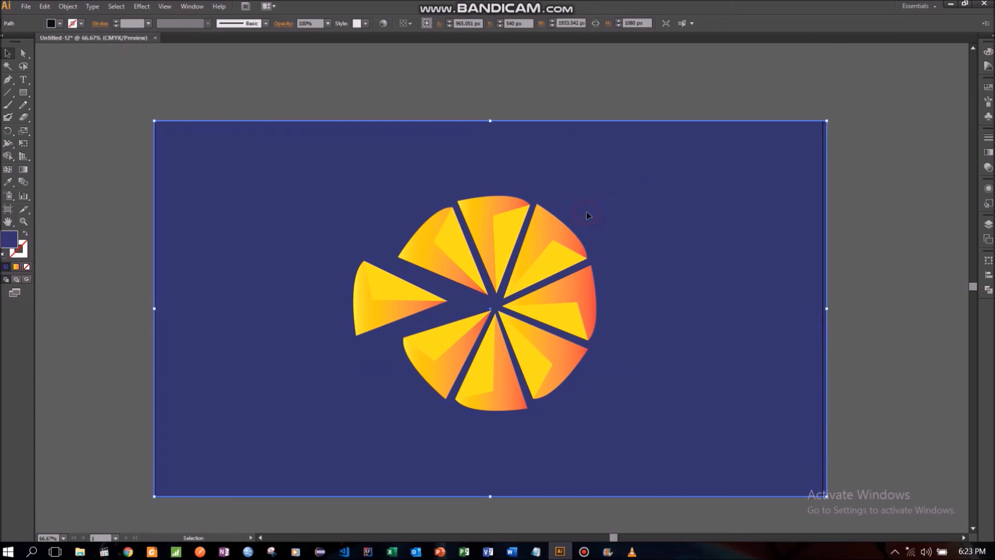
click(96, 202)
- Inspect the wedge tips at the logo's centre up close, and return to the full artboard view
scroll(894, 210, down, 1)
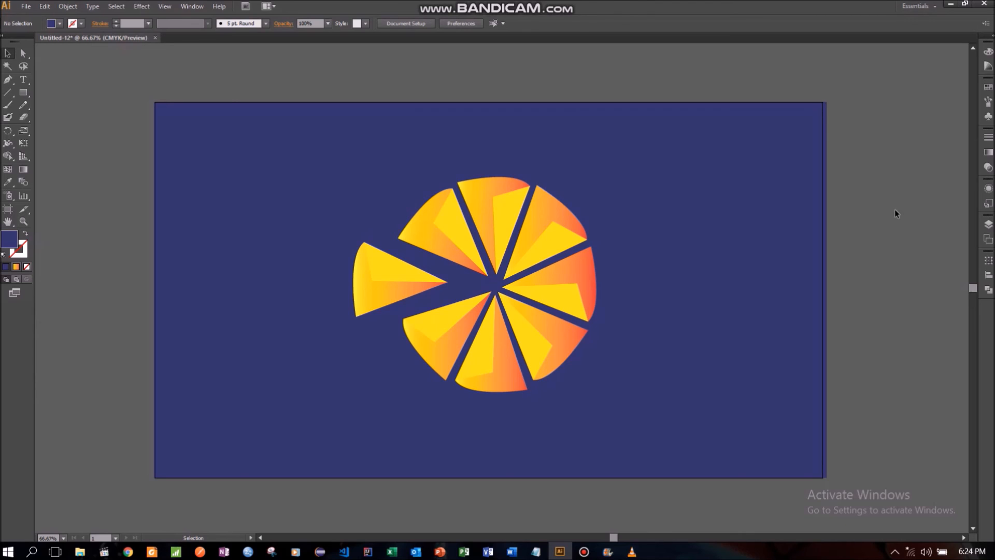
click(24, 221)
click(492, 291)
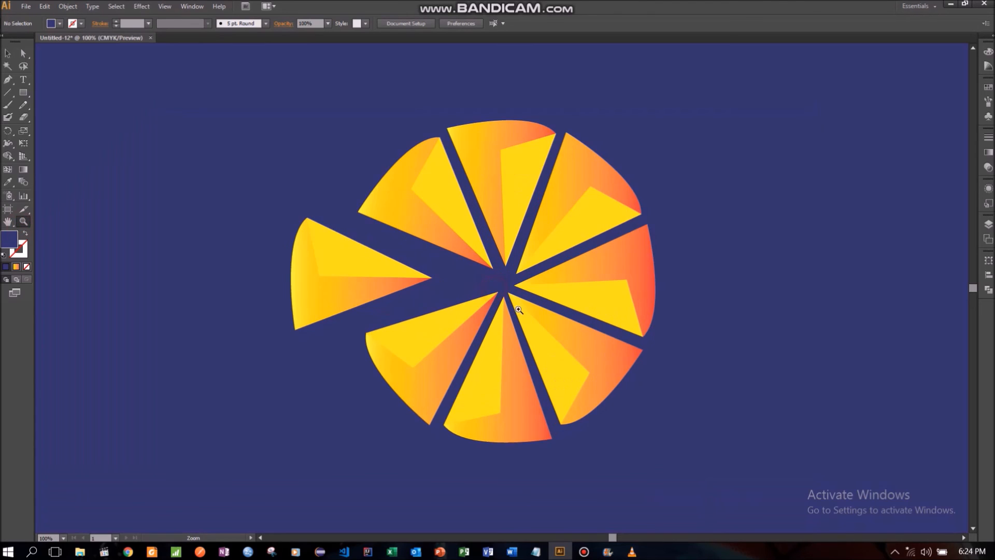
click(519, 310)
click(487, 279)
click(532, 280)
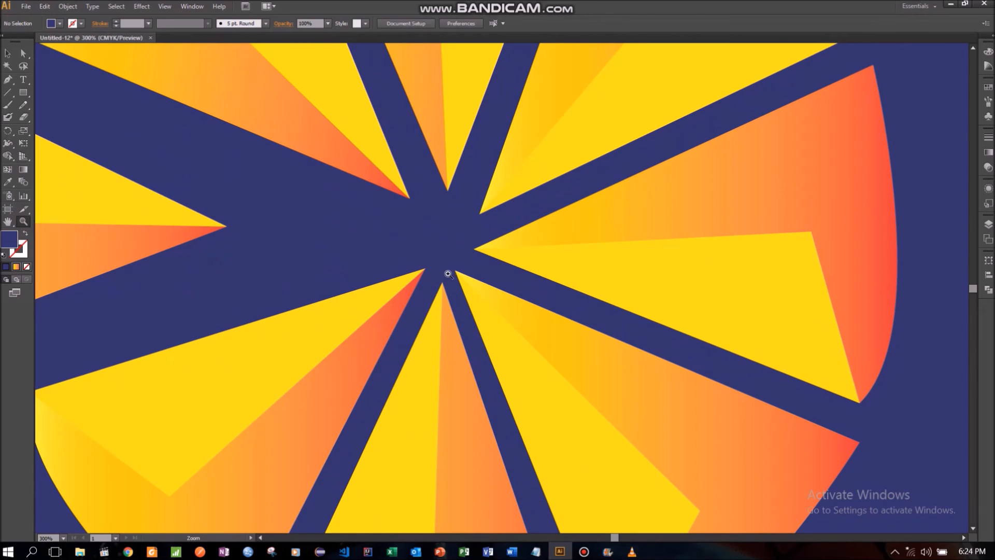
right_click(428, 202)
click(466, 249)
right_click(438, 236)
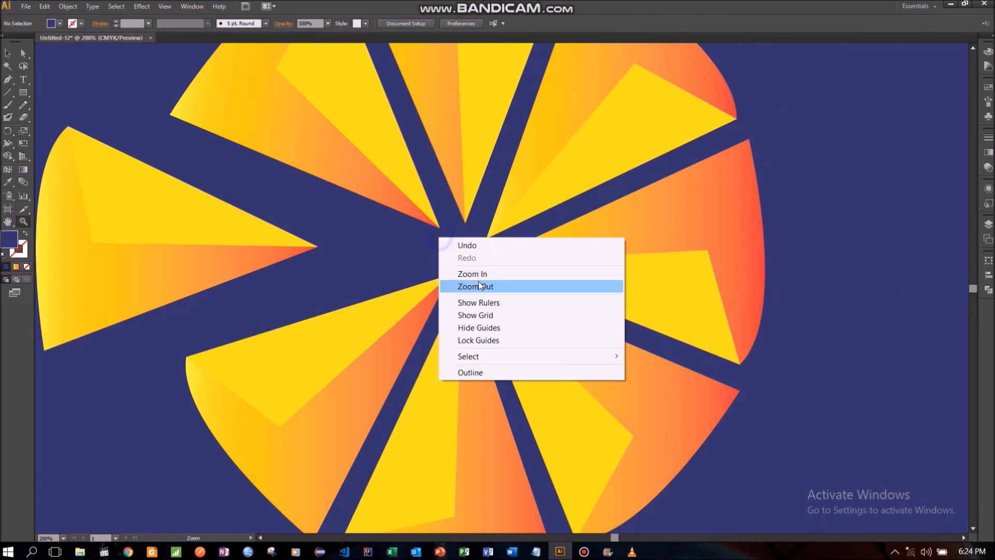
click(479, 287)
right_click(450, 224)
click(481, 282)
right_click(472, 246)
click(508, 294)
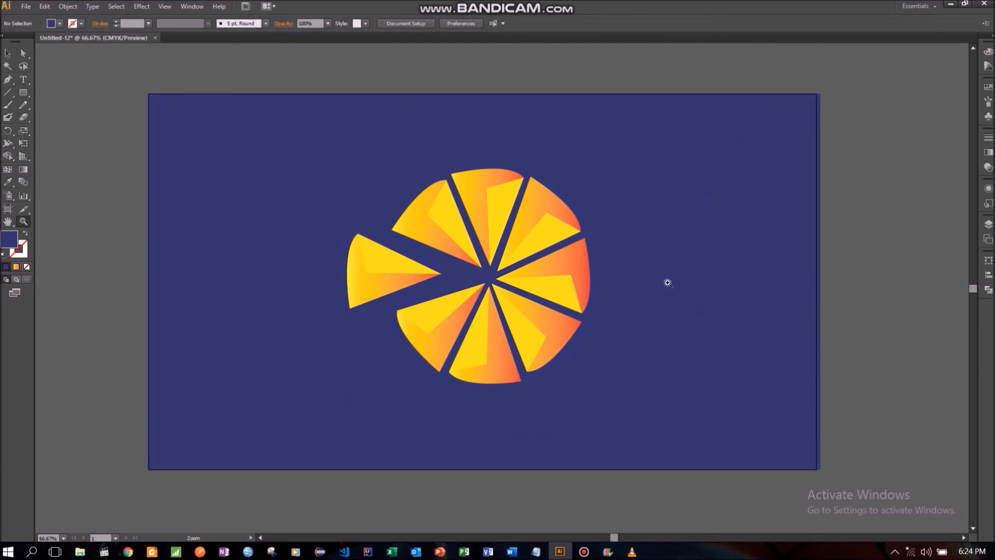
- Save the artwork for the web as a high-quality 1920 x 1080 px JPEG in the Fiverr folder, adding 34532 to the file name
click(25, 7)
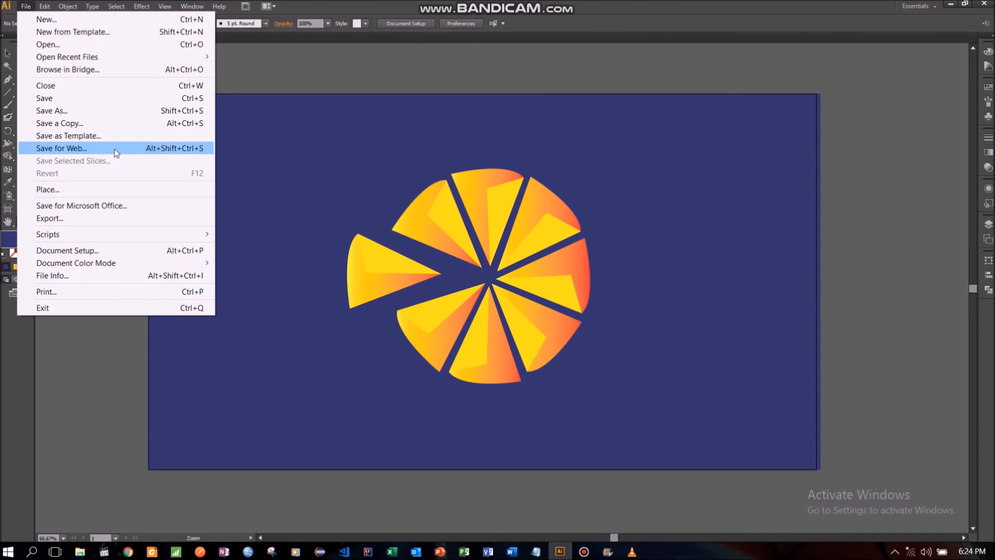
click(115, 151)
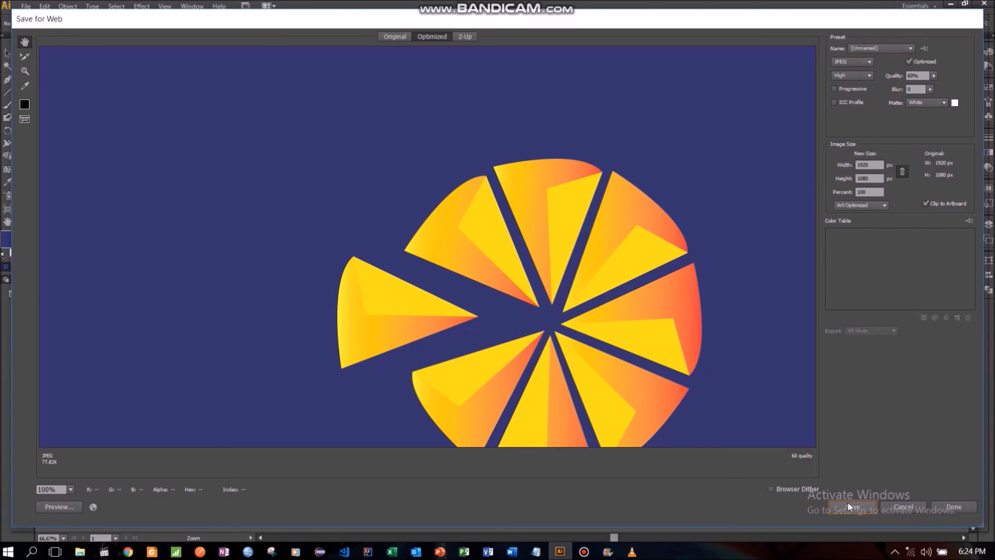
click(850, 505)
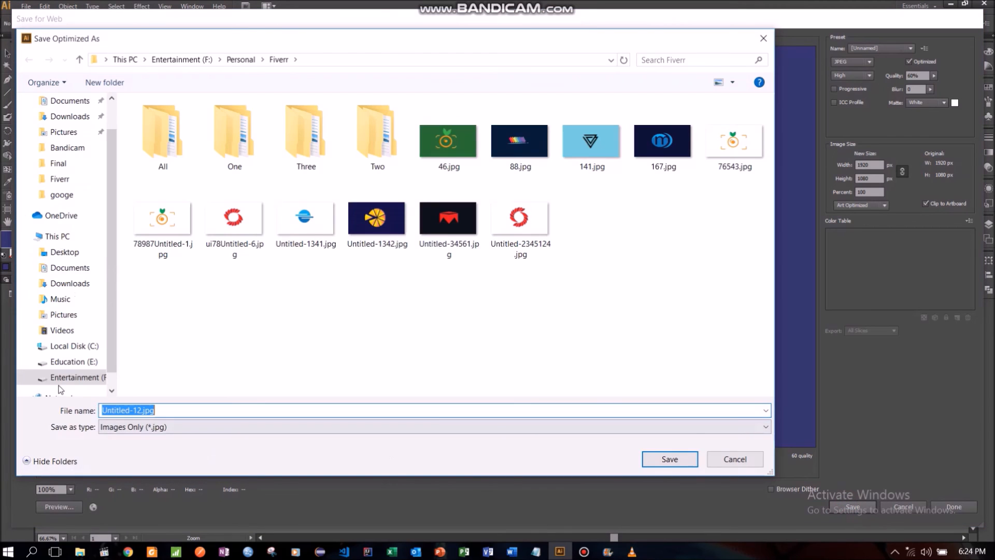
click(132, 412)
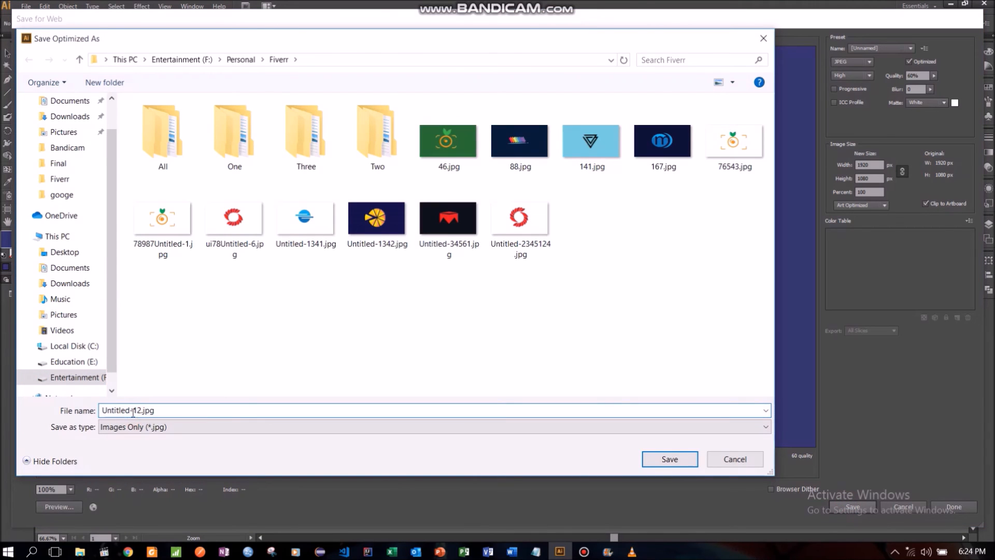
text(34532)
click(677, 459)
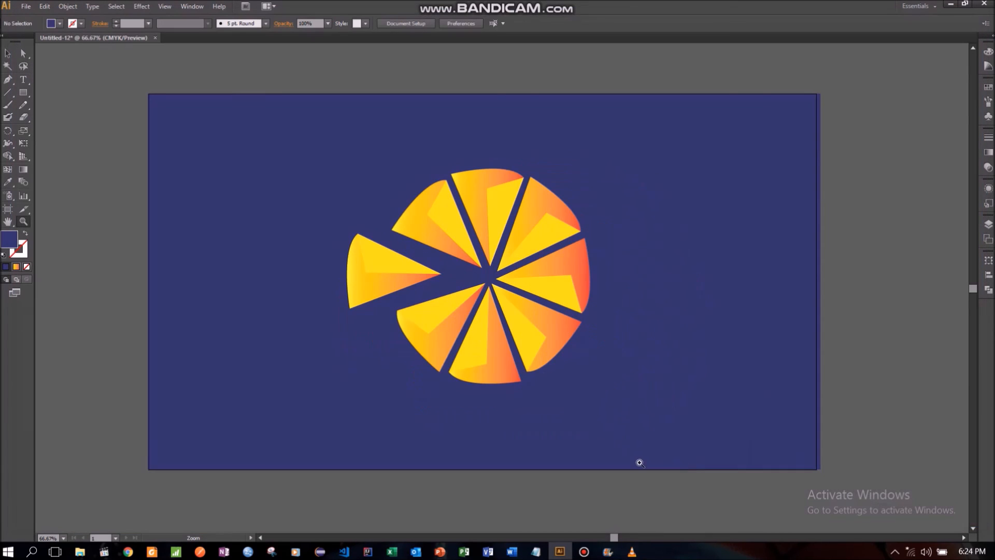
click(584, 551)
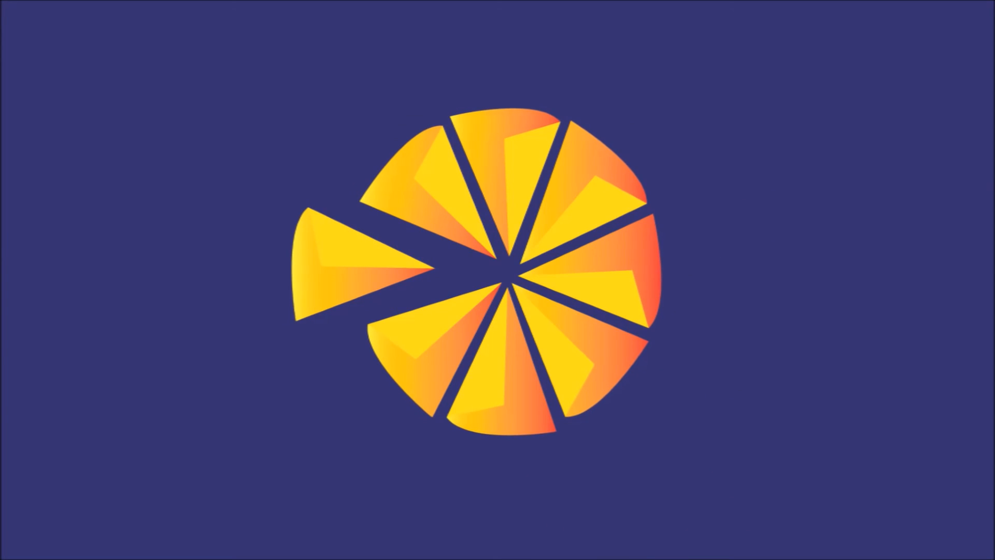